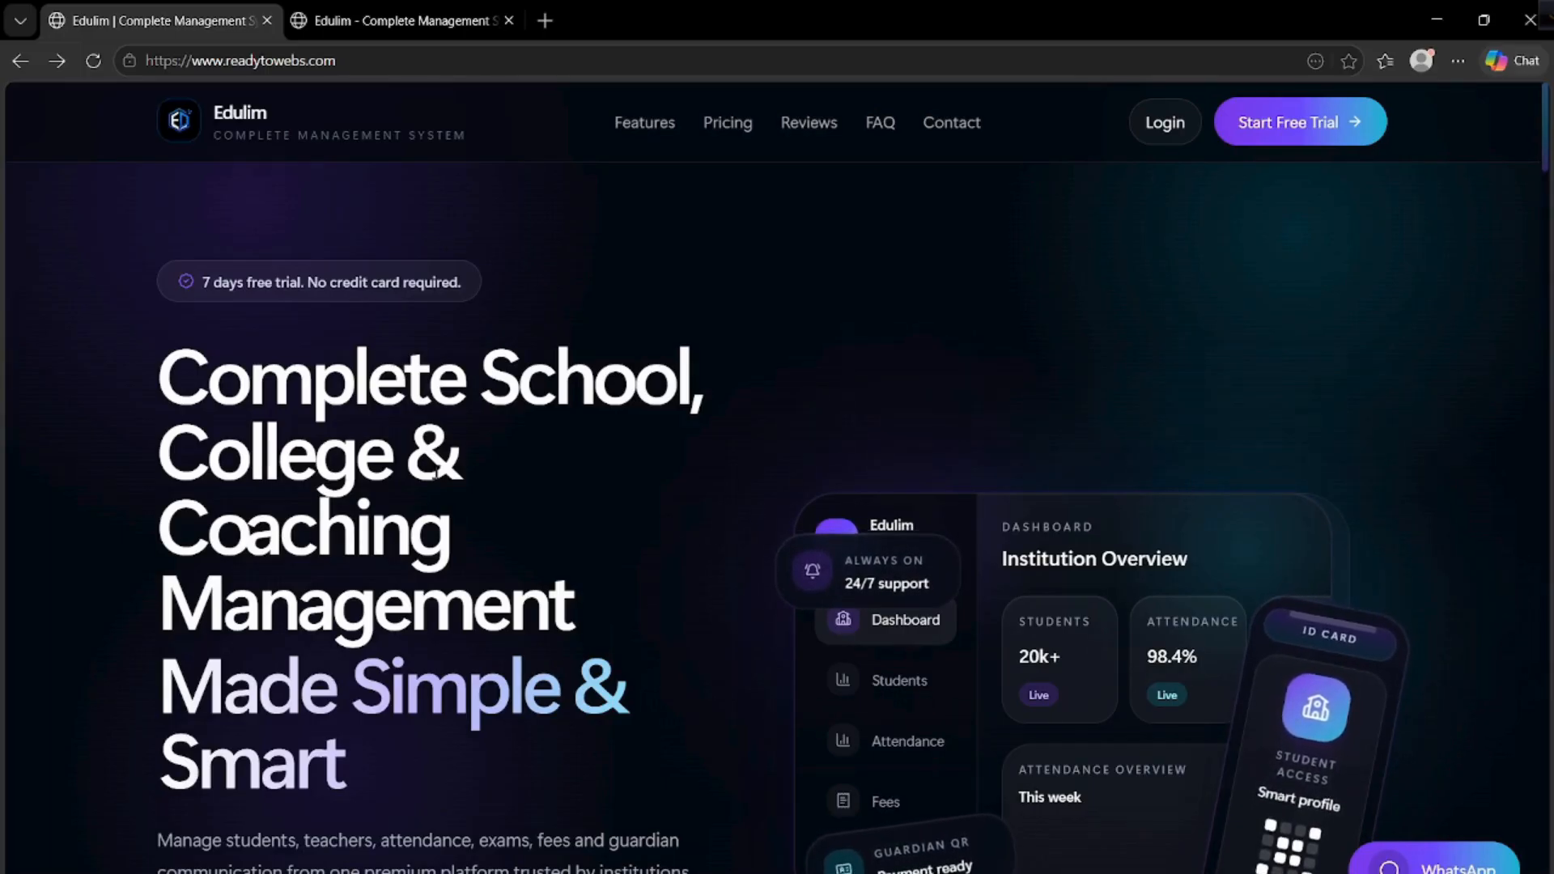
Close the second Edulim tab and load readytowebs.com in a new browser tab.
scroll(863, 478, "down", 10)
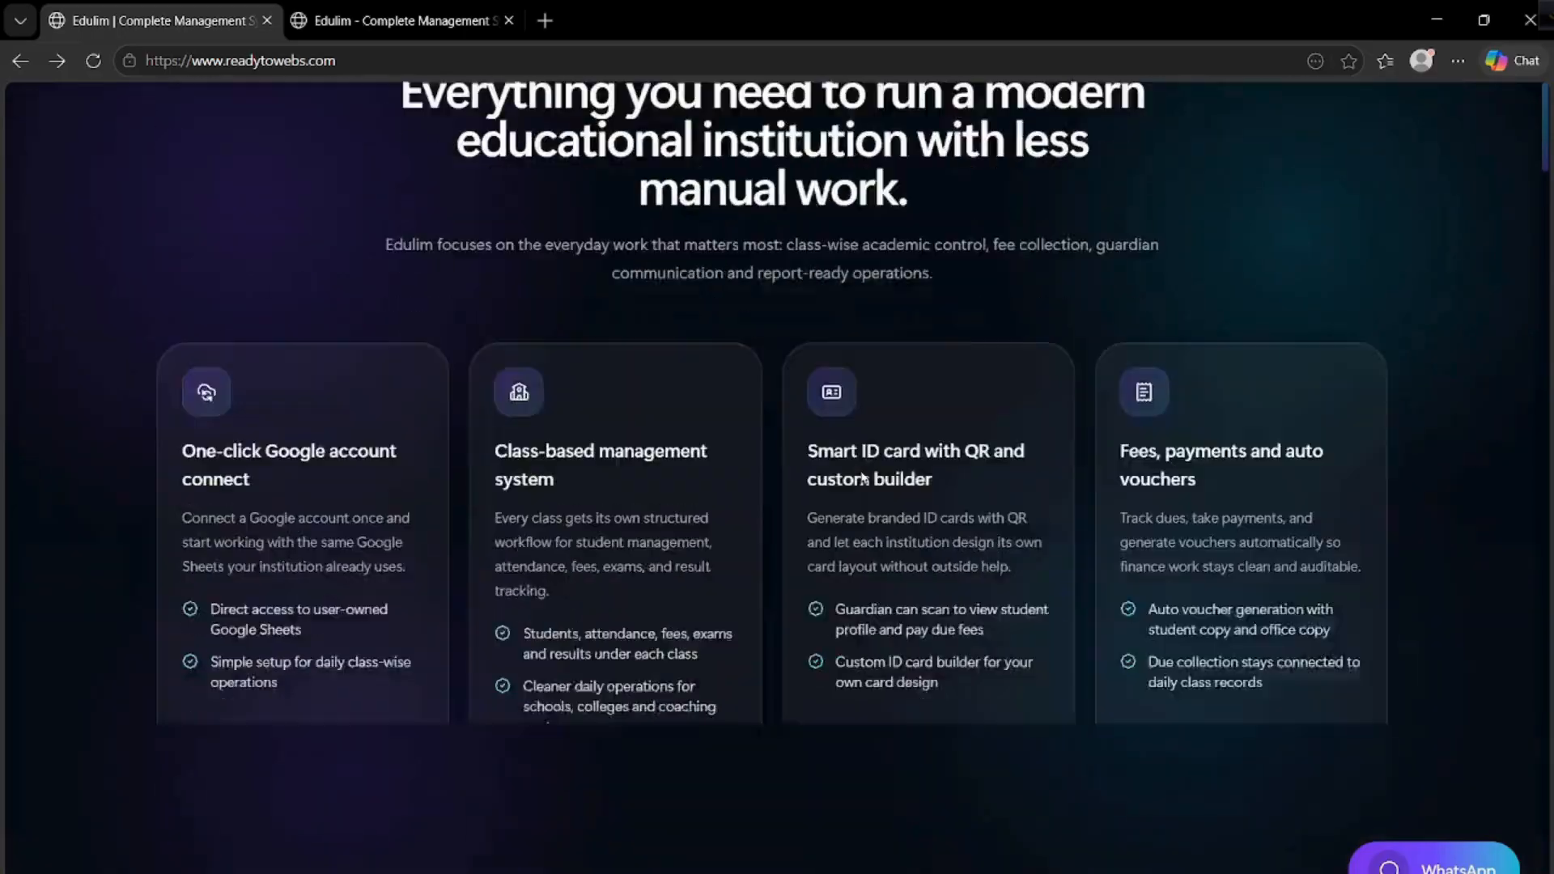
scroll(863, 478, "up", 12)
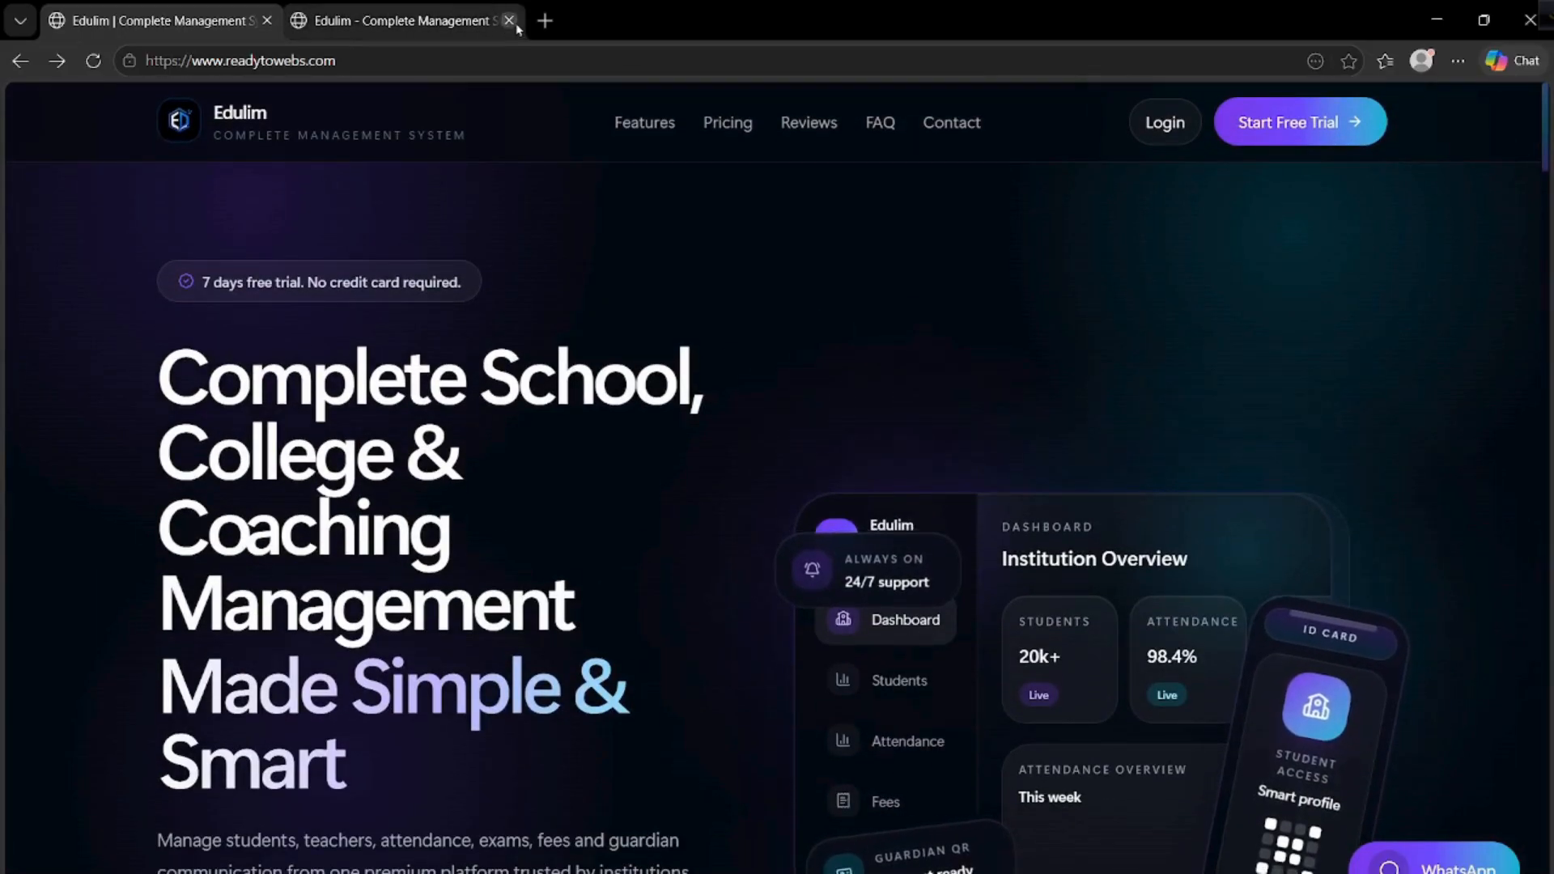
left_click(509, 21)
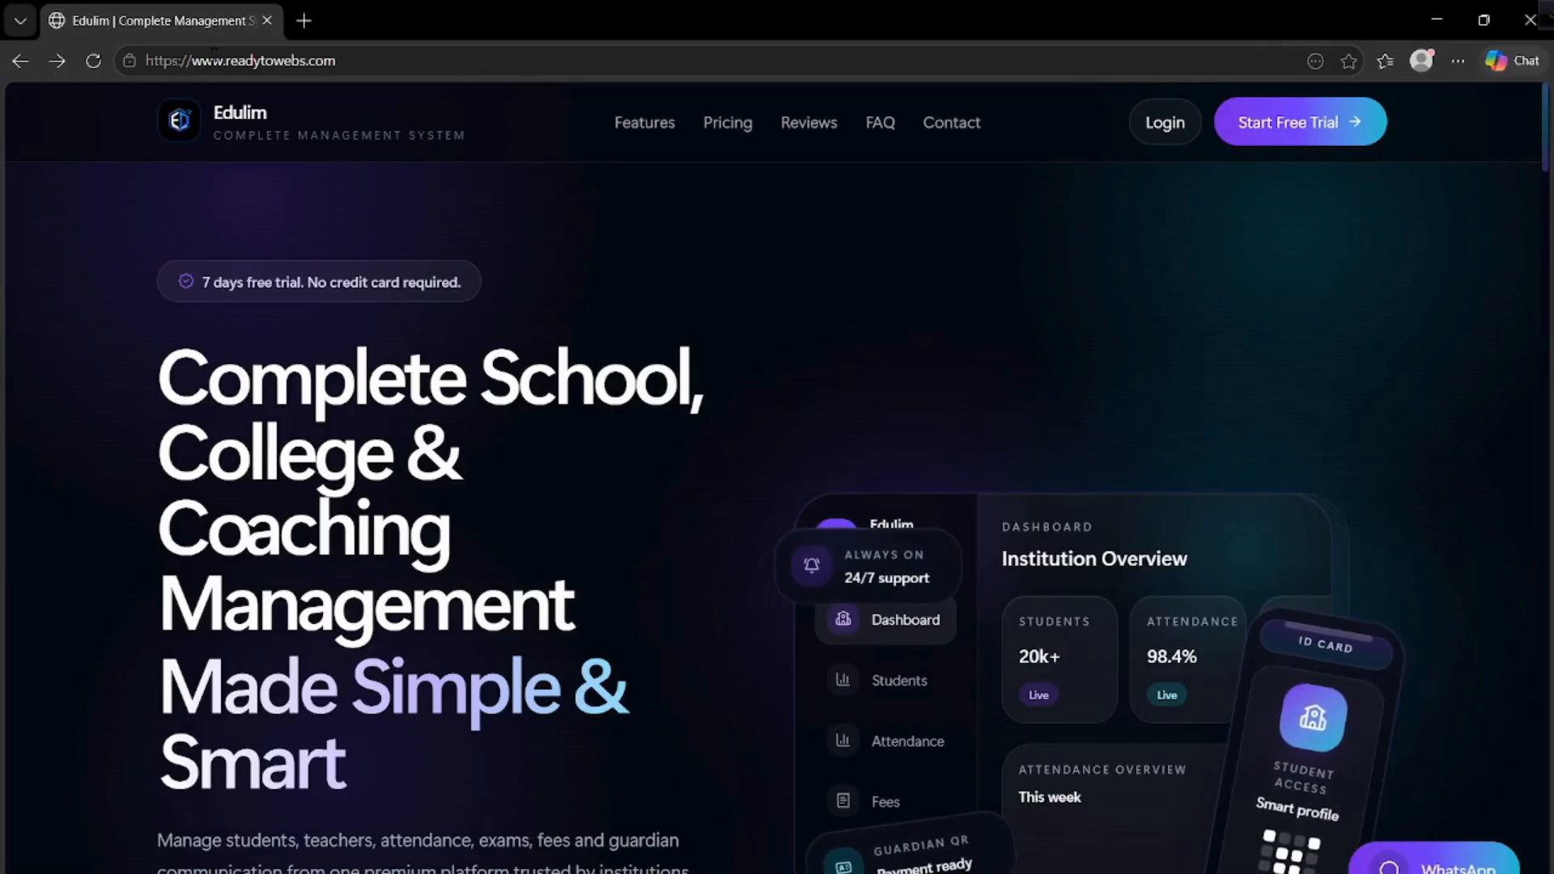
left_click(304, 19)
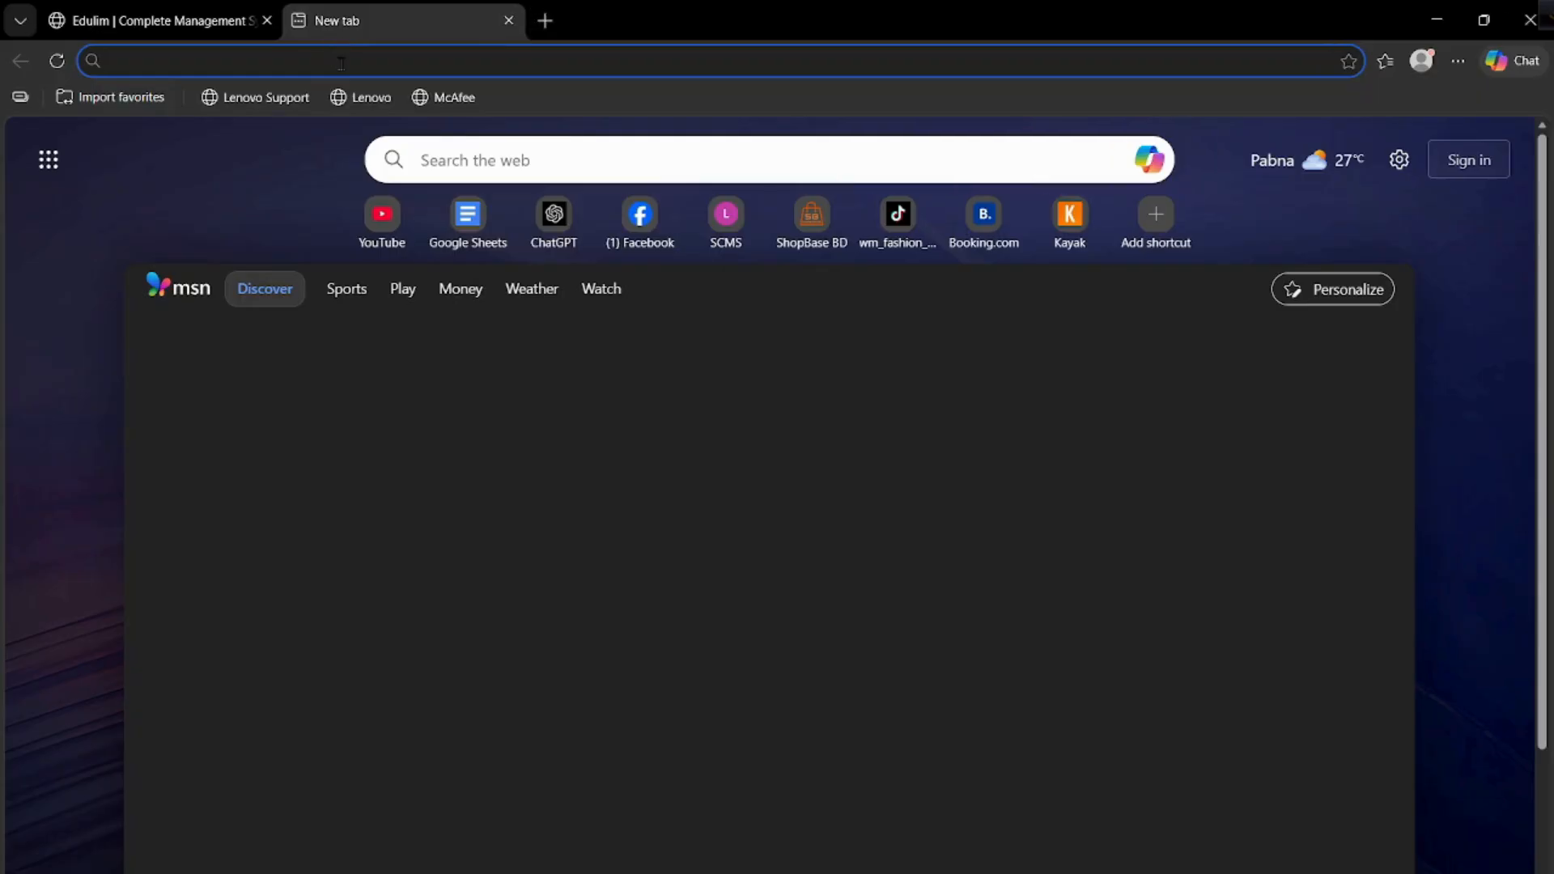
left_click(340, 63)
type("read")
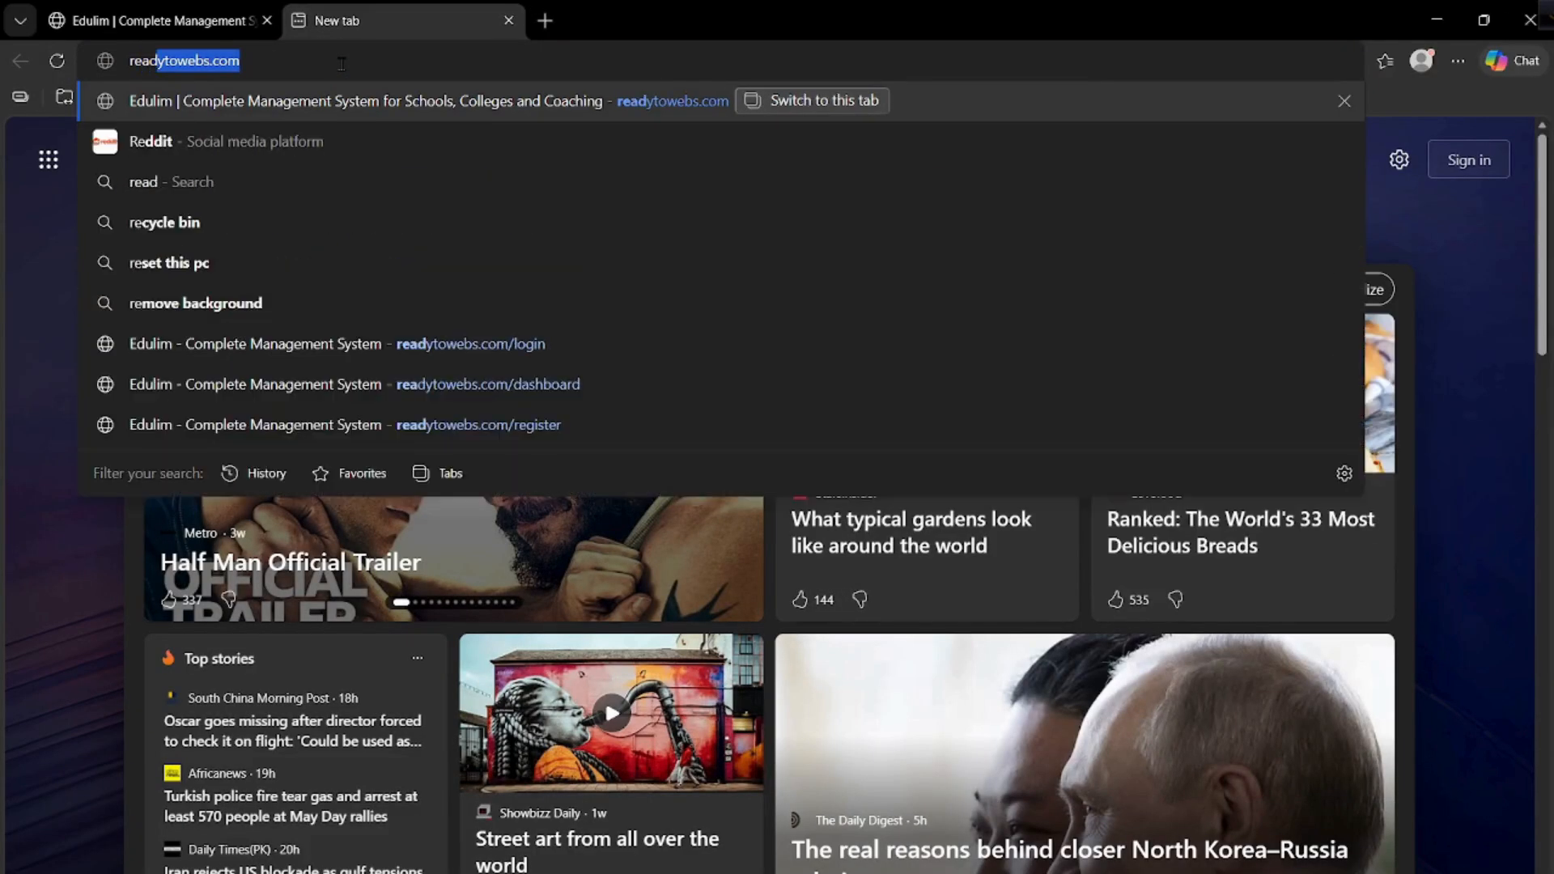
type("ytowebs")
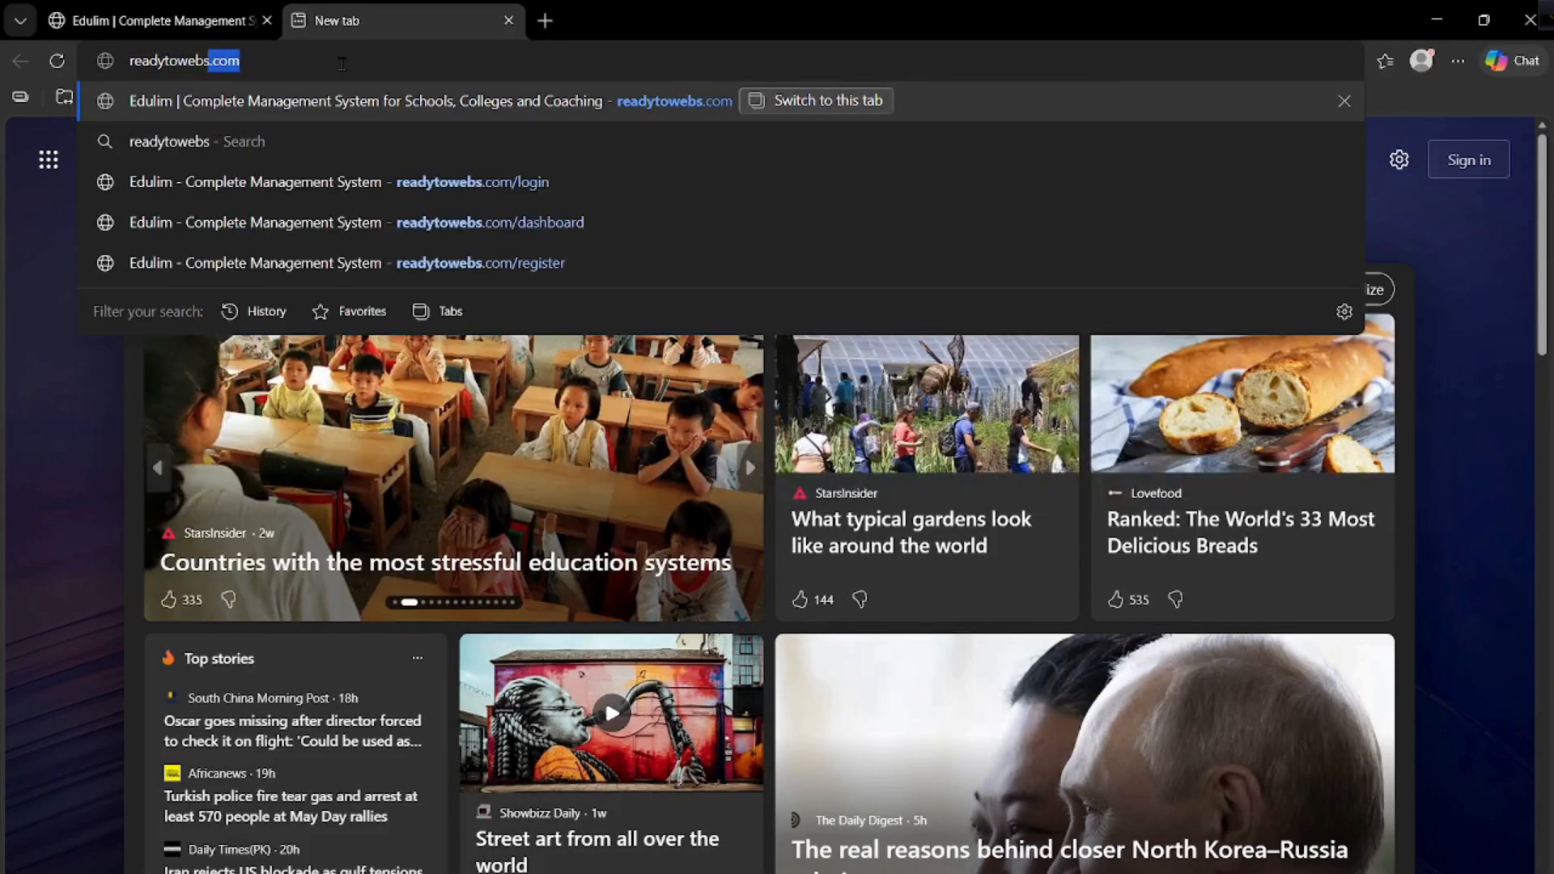
type(".com")
key("Return")
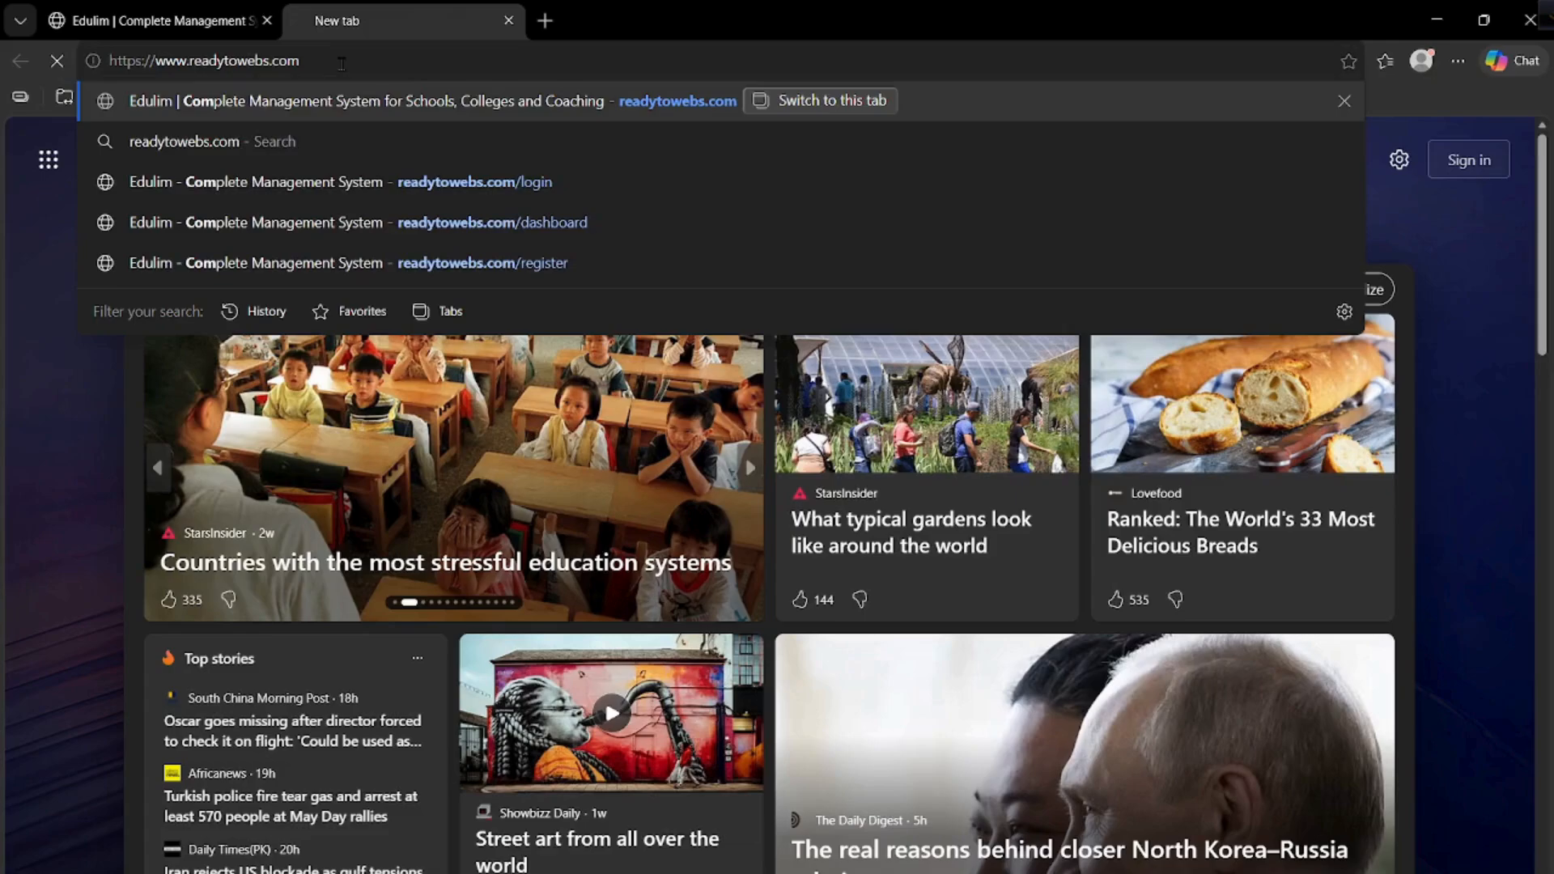
Look over the Edulim landing page, the free-trial registration form and the login page.
scroll(777, 478, "down", 10)
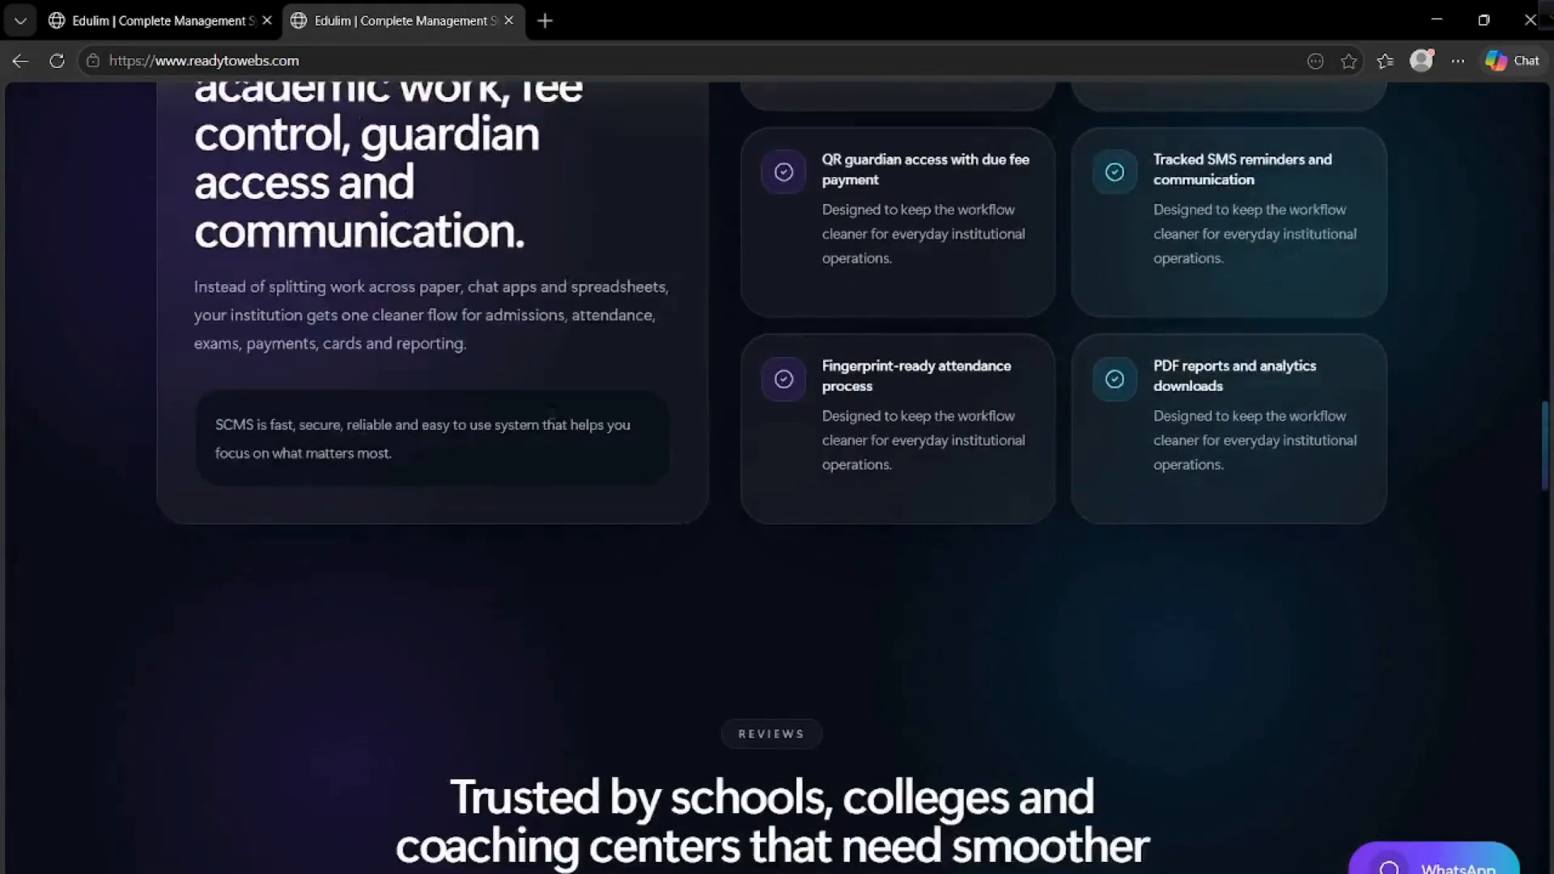
scroll(553, 412, "up", 15)
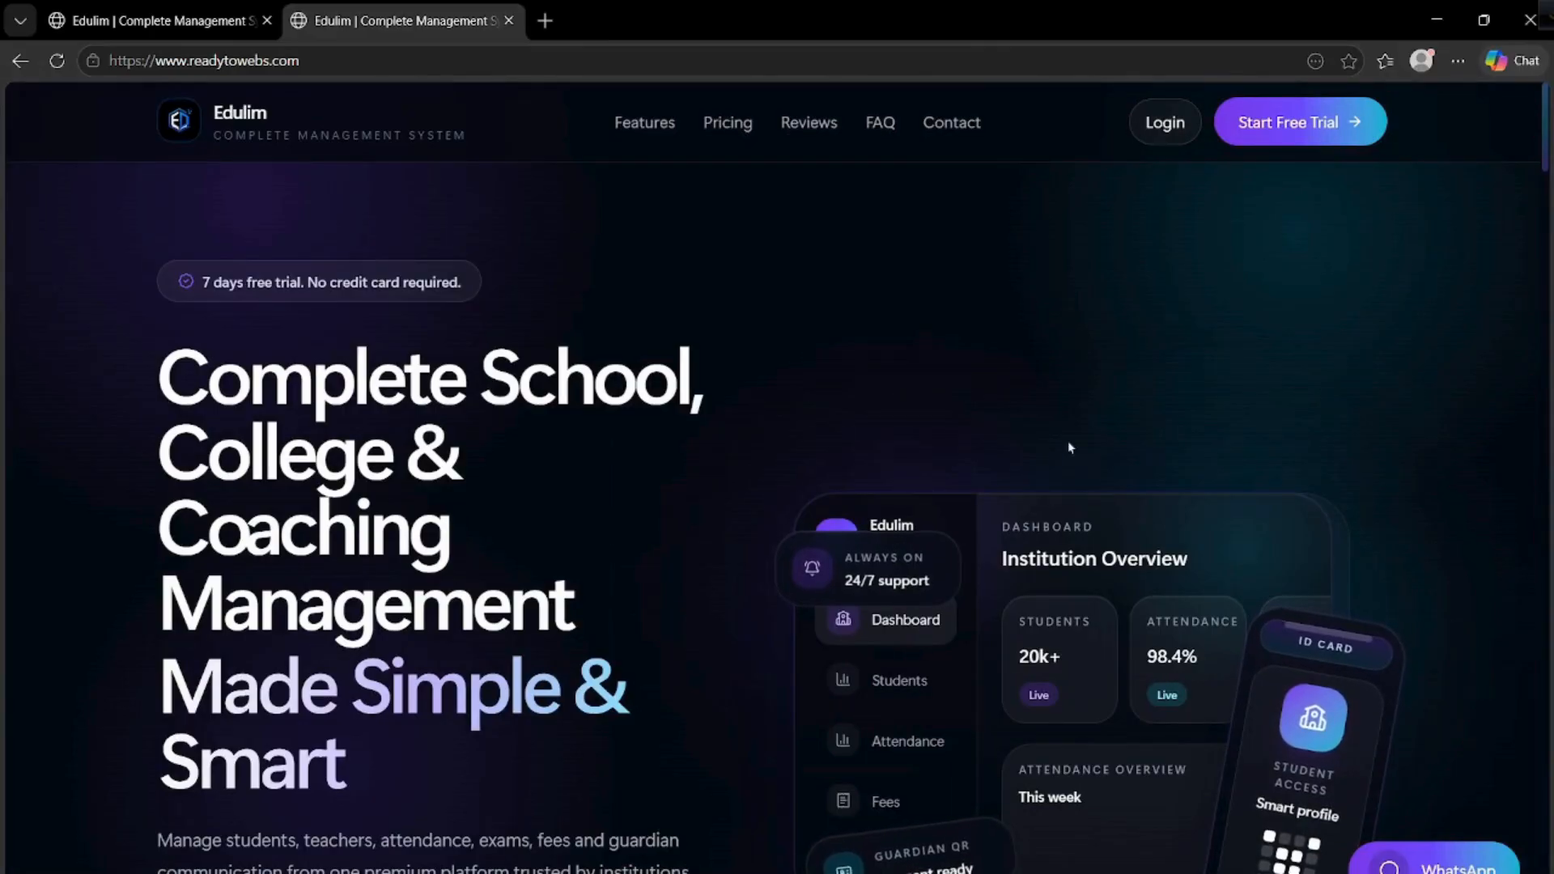
left_click(1318, 121)
scroll(543, 722, "down", 2)
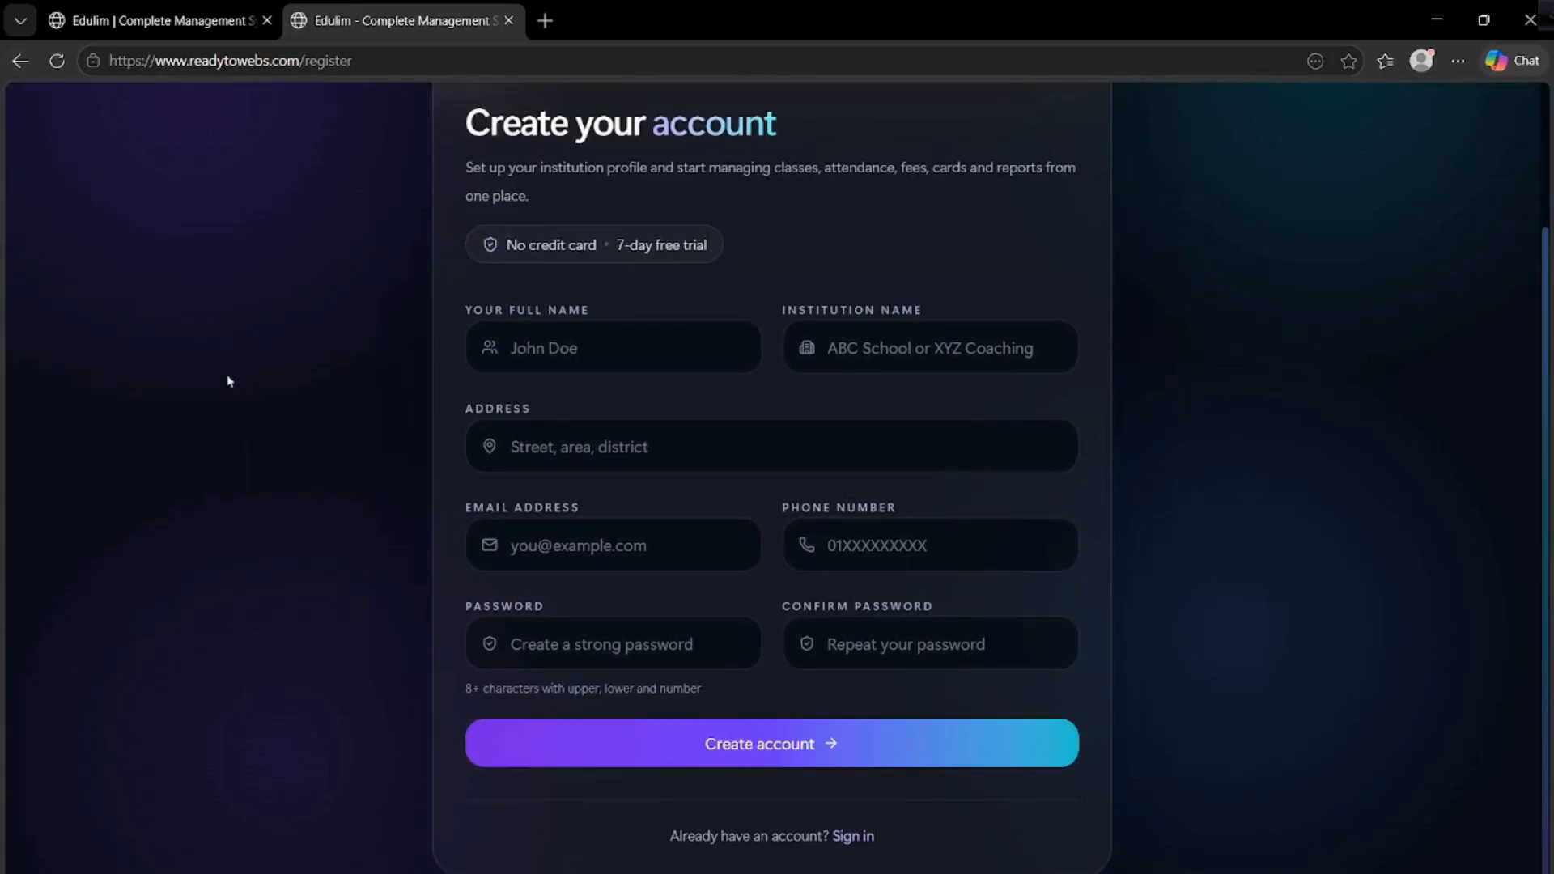
left_click(10, 64)
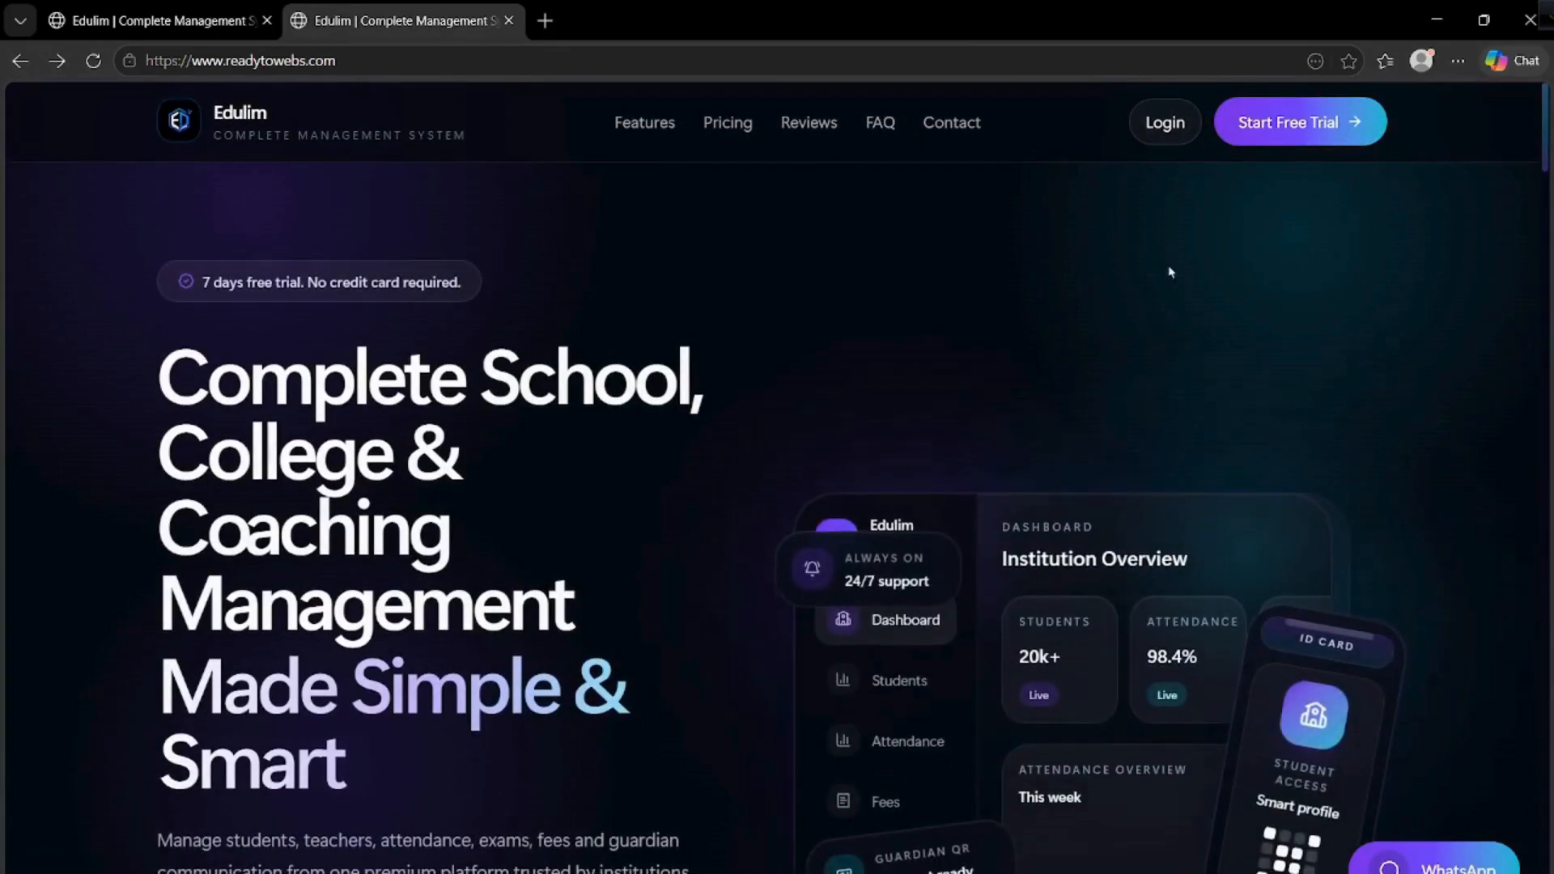
left_click(1163, 128)
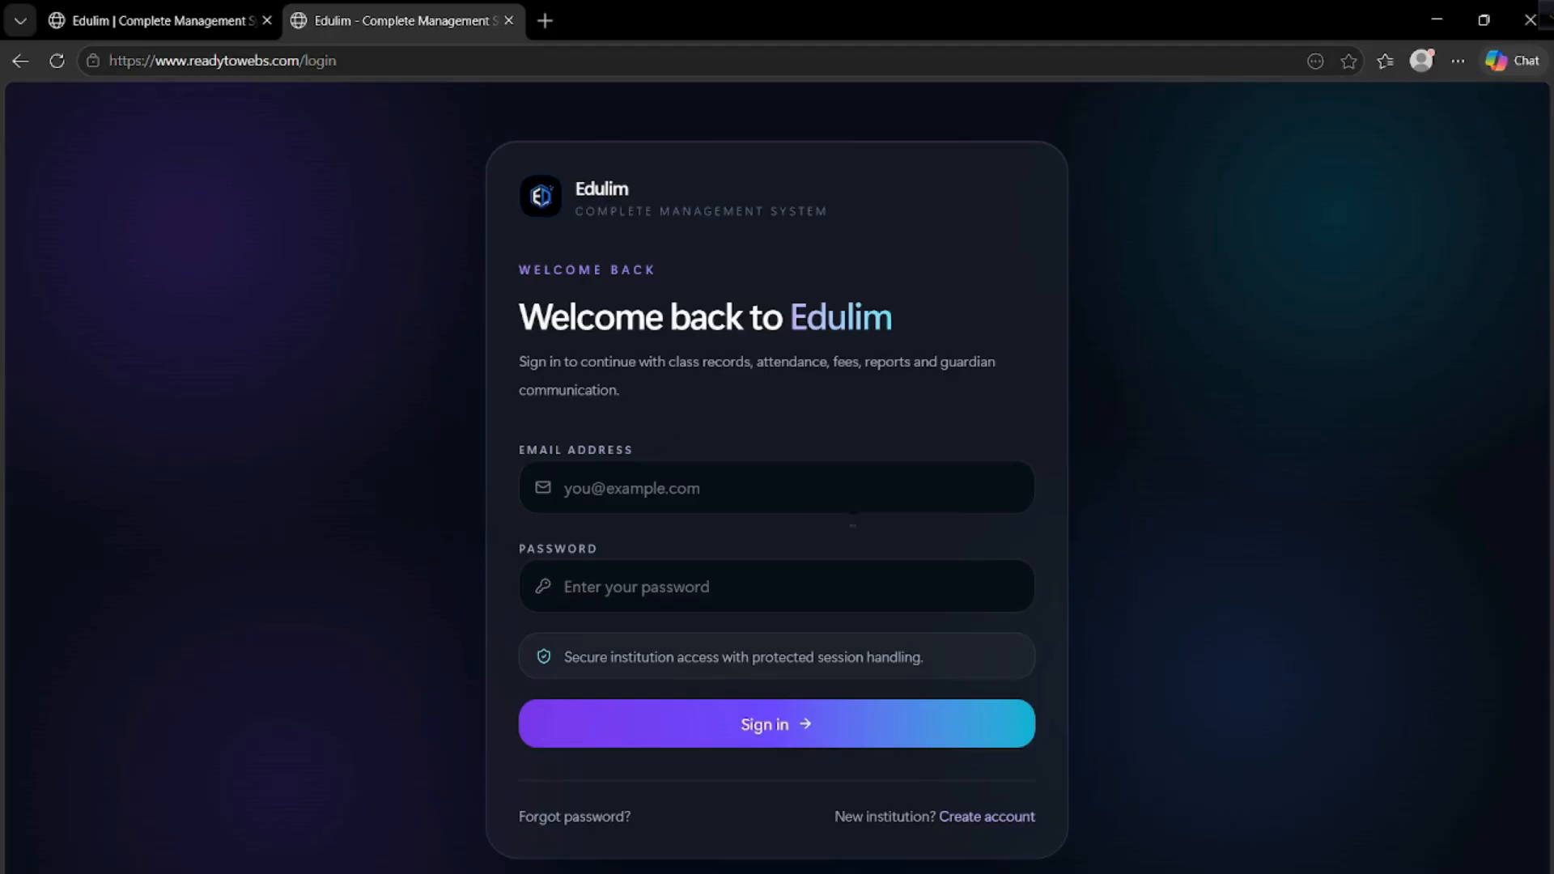
Switch to the Chrome window and open readytowebs.com in a new tab.
left_click(1111, 872)
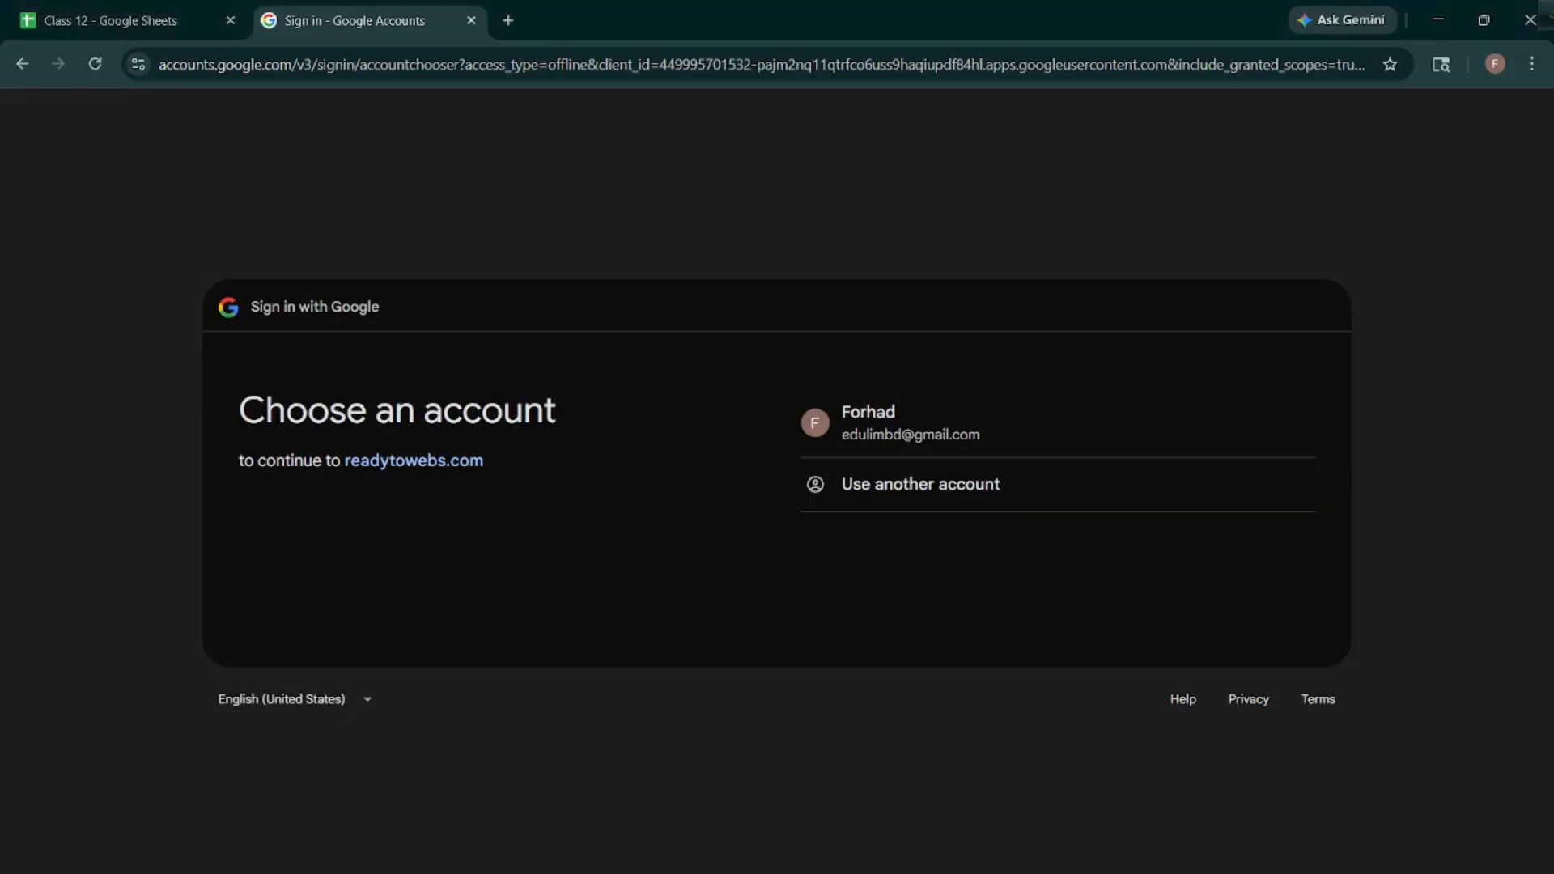
left_click(509, 21)
left_click(427, 55)
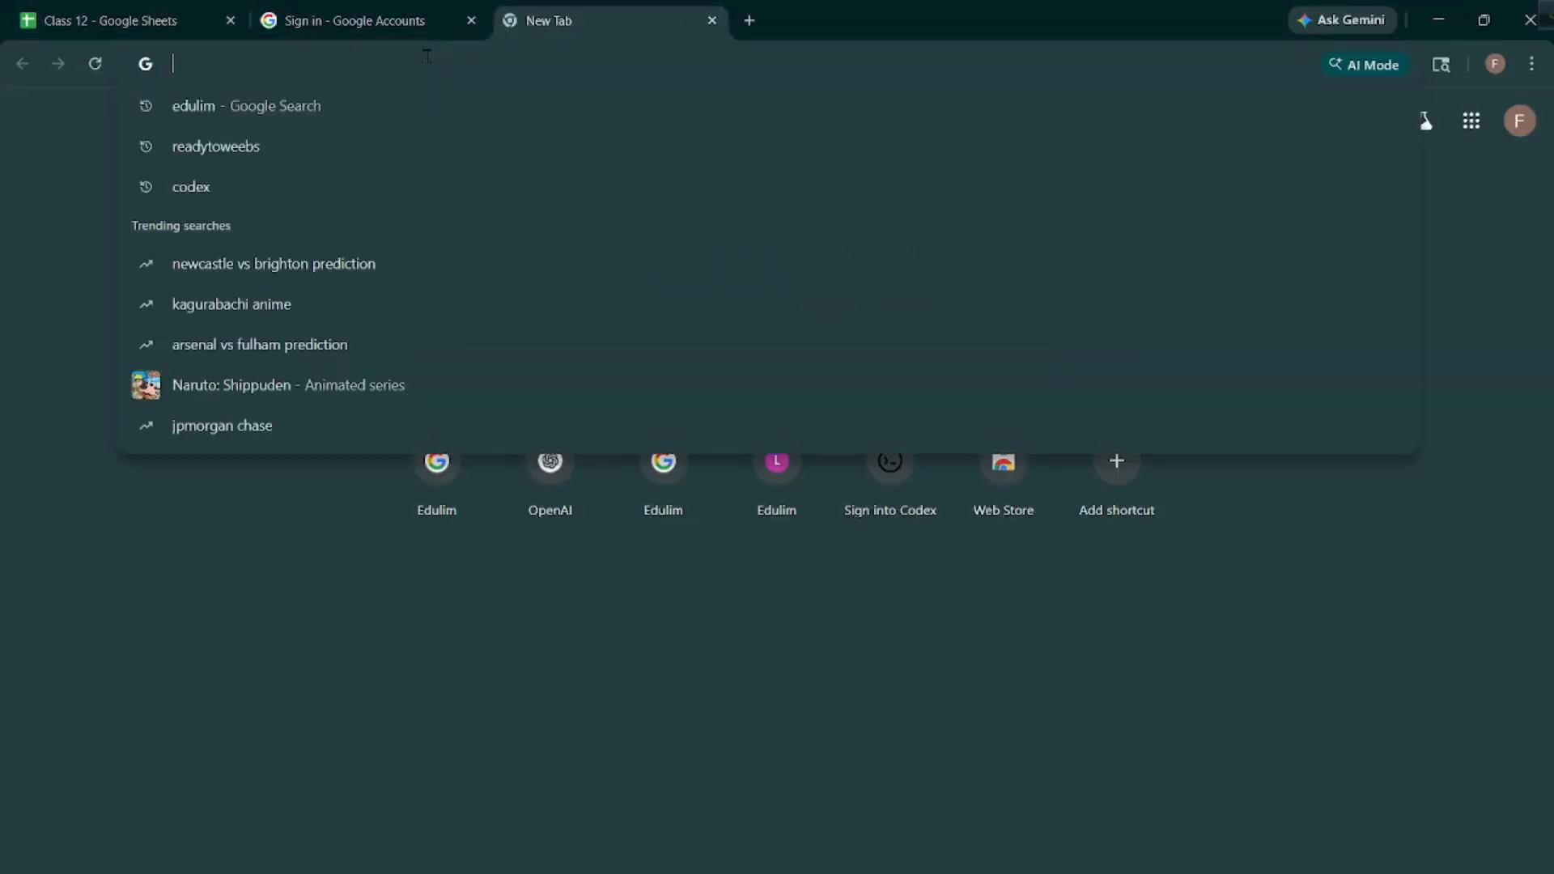
type("readytowebs.com")
key("Return")
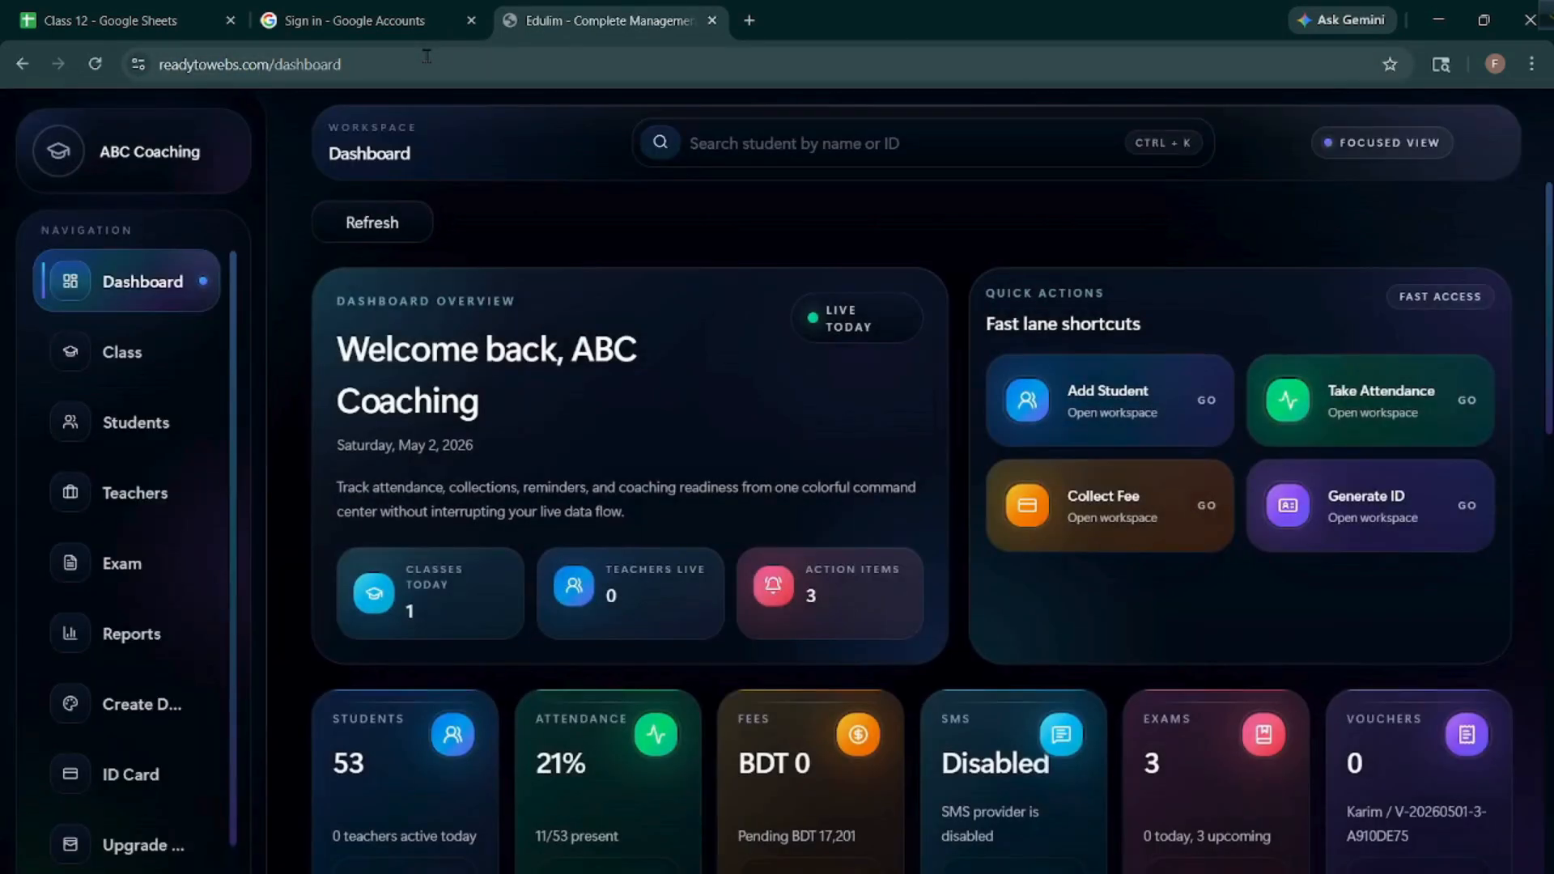
Examine the dashboard's overview, quick actions, statistics cards, and attendance, fee and reminder summaries.
scroll(444, 514, "down", 3)
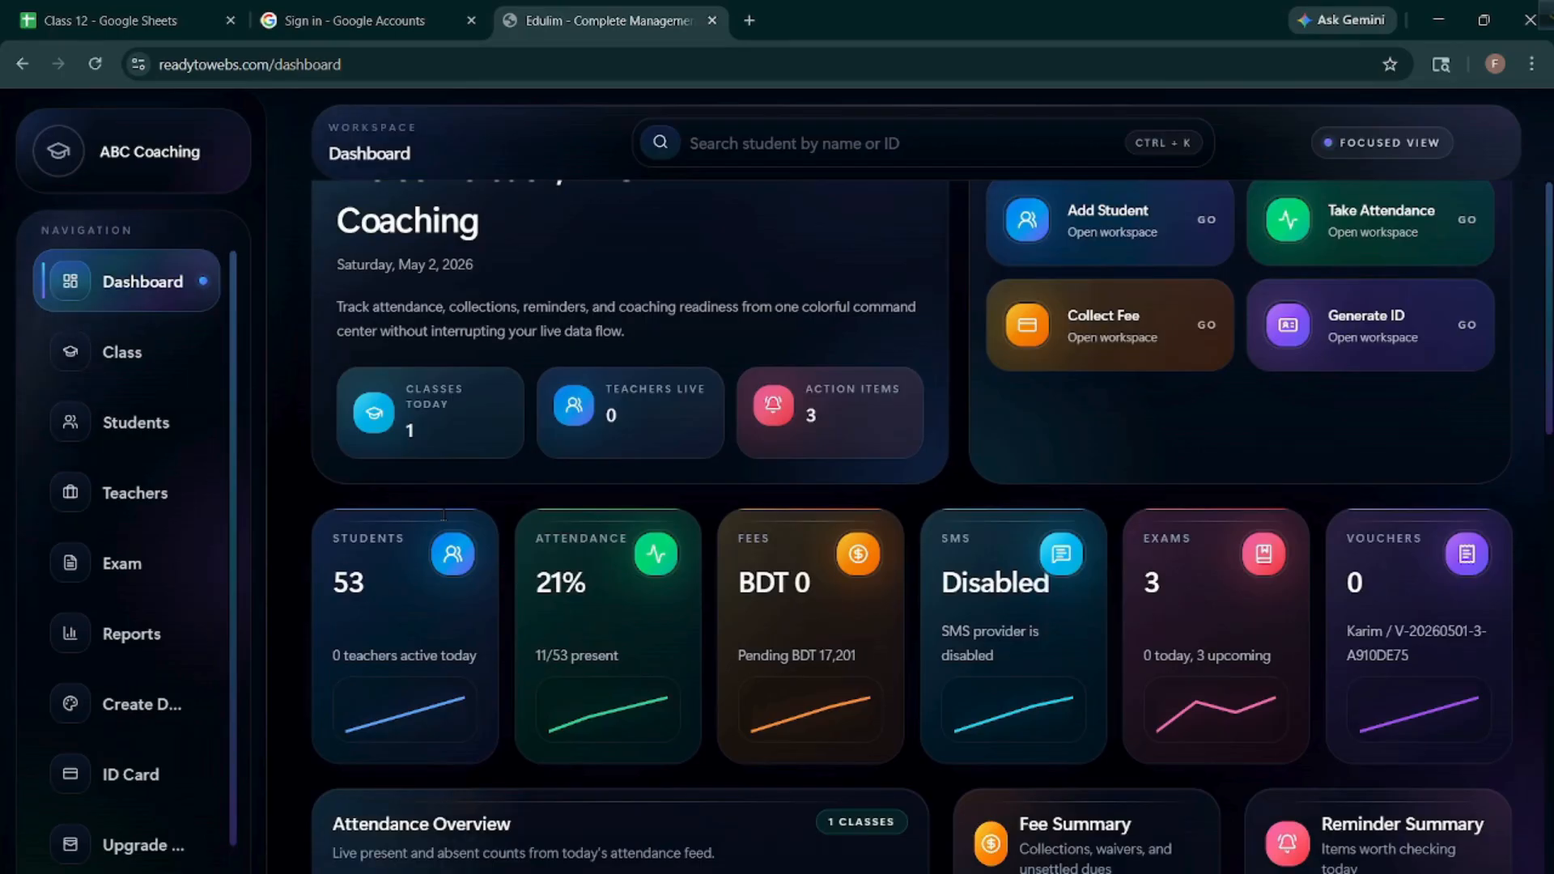
scroll(444, 515, "up", 3)
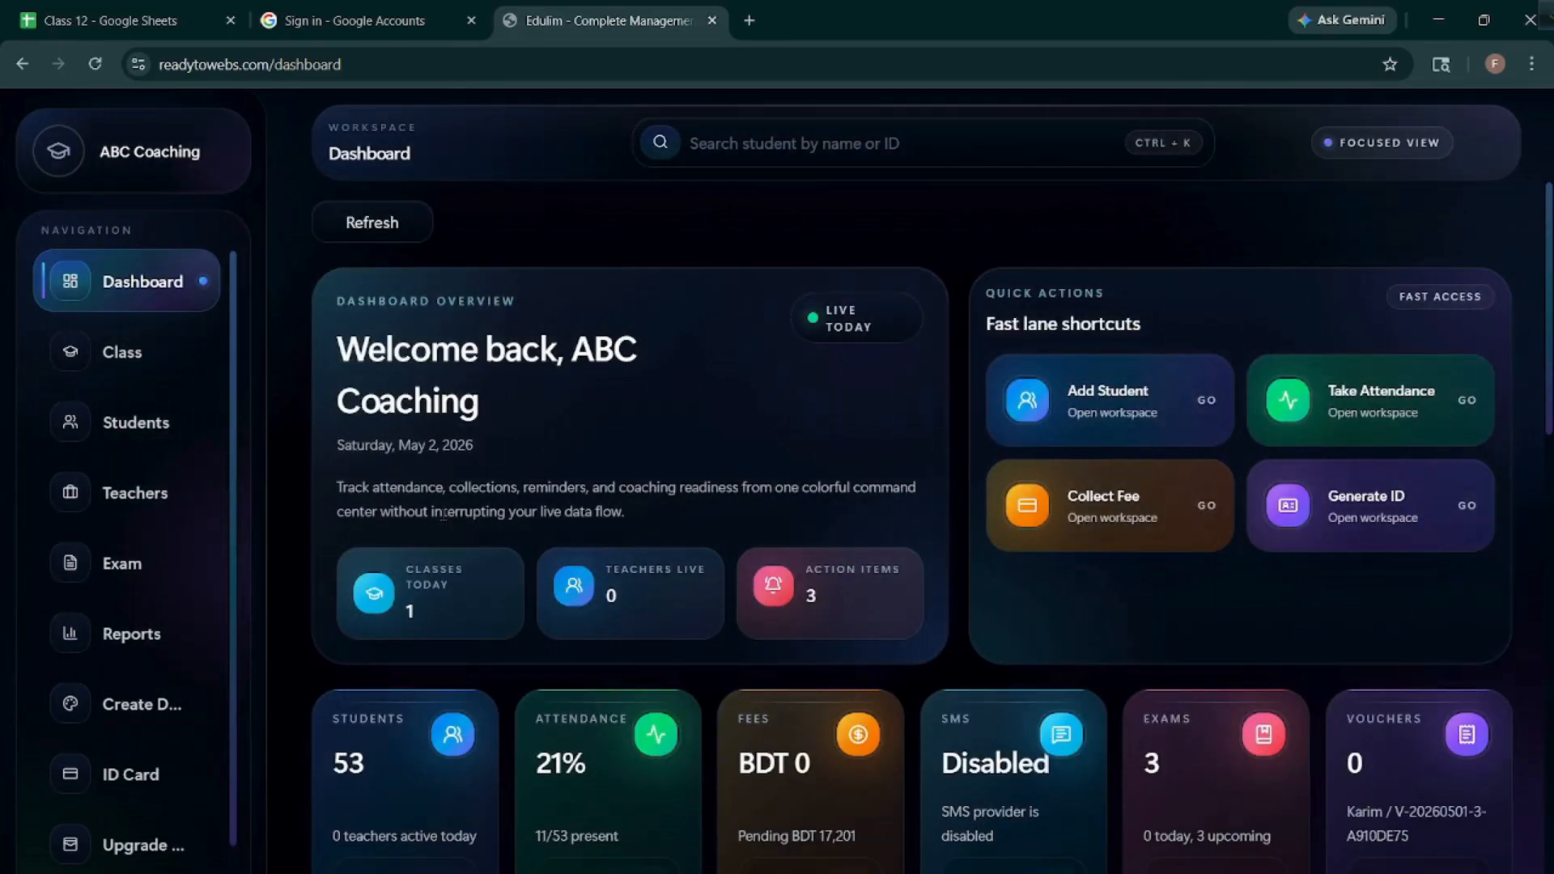
scroll(550, 568, "down", 9)
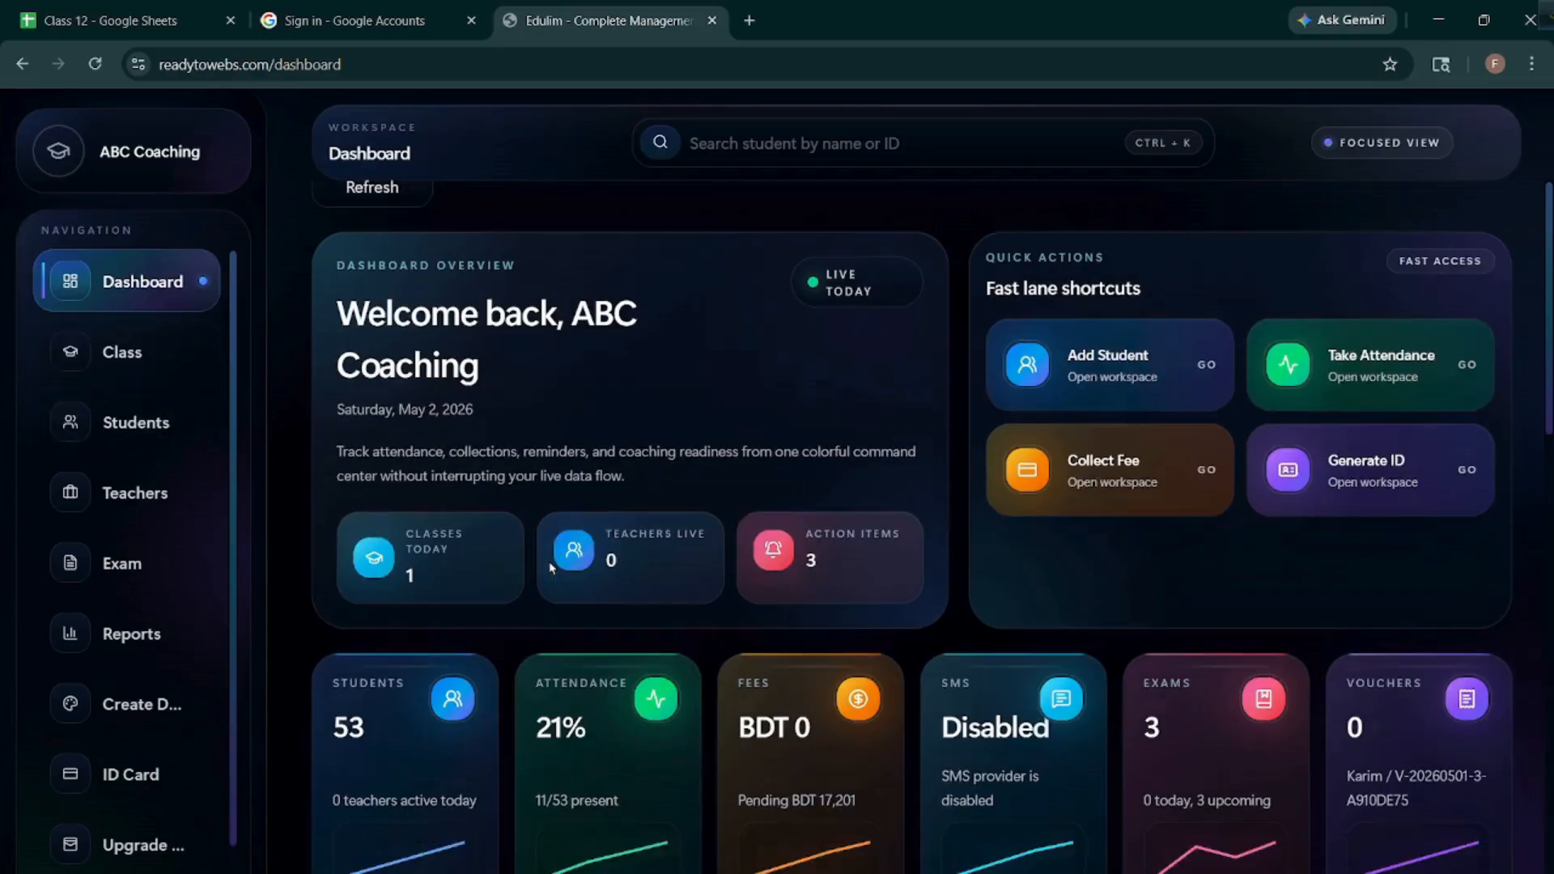
scroll(549, 568, "up", 9)
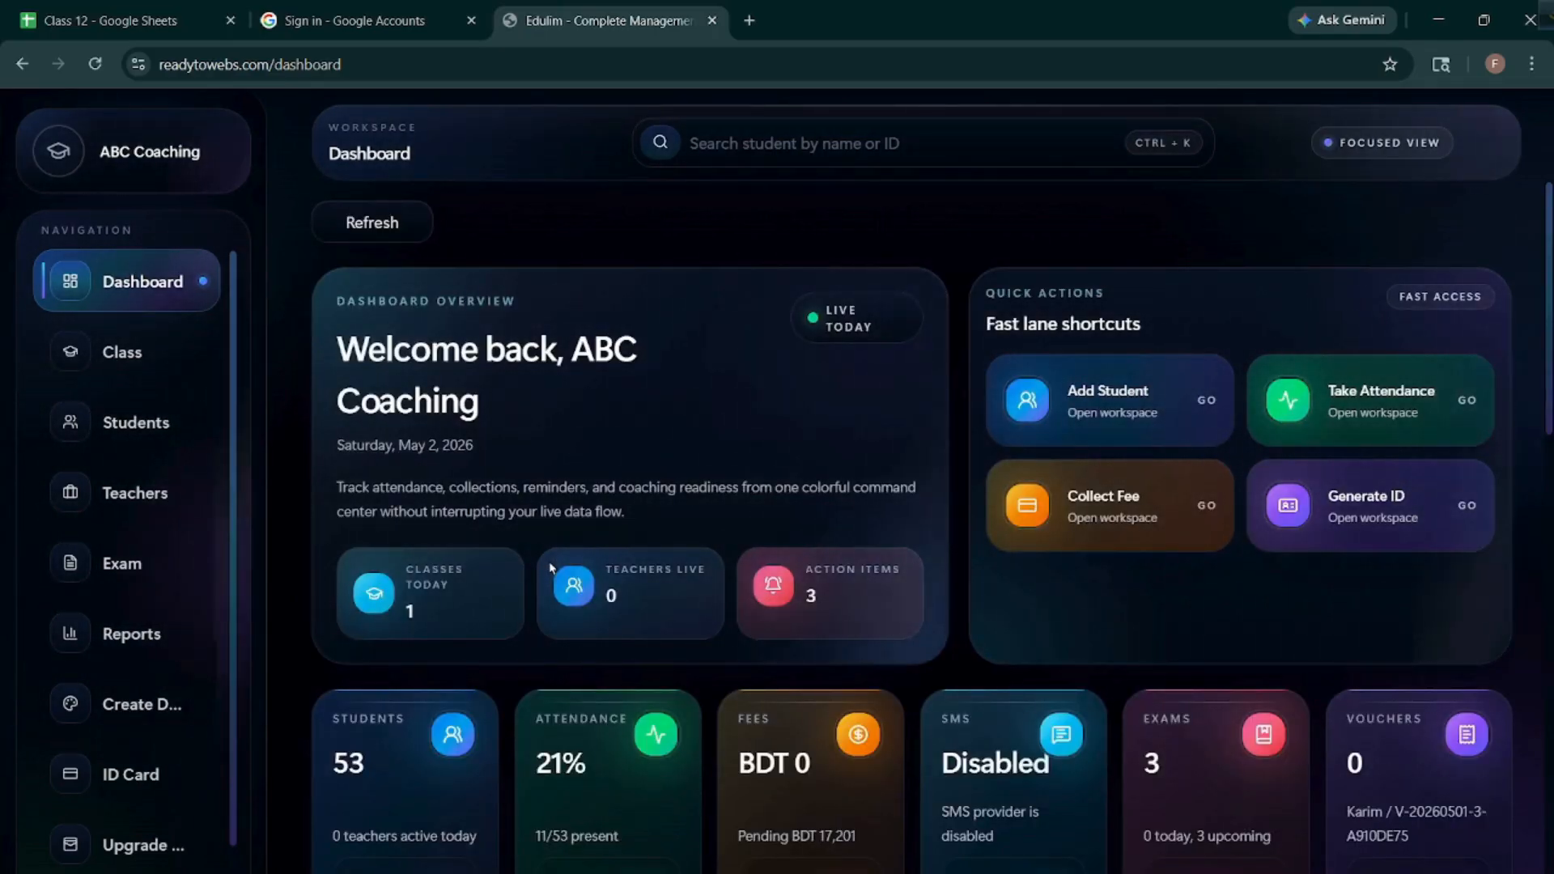
scroll(549, 568, "down", 1)
scroll(550, 568, "down", 8)
scroll(550, 568, "up", 9)
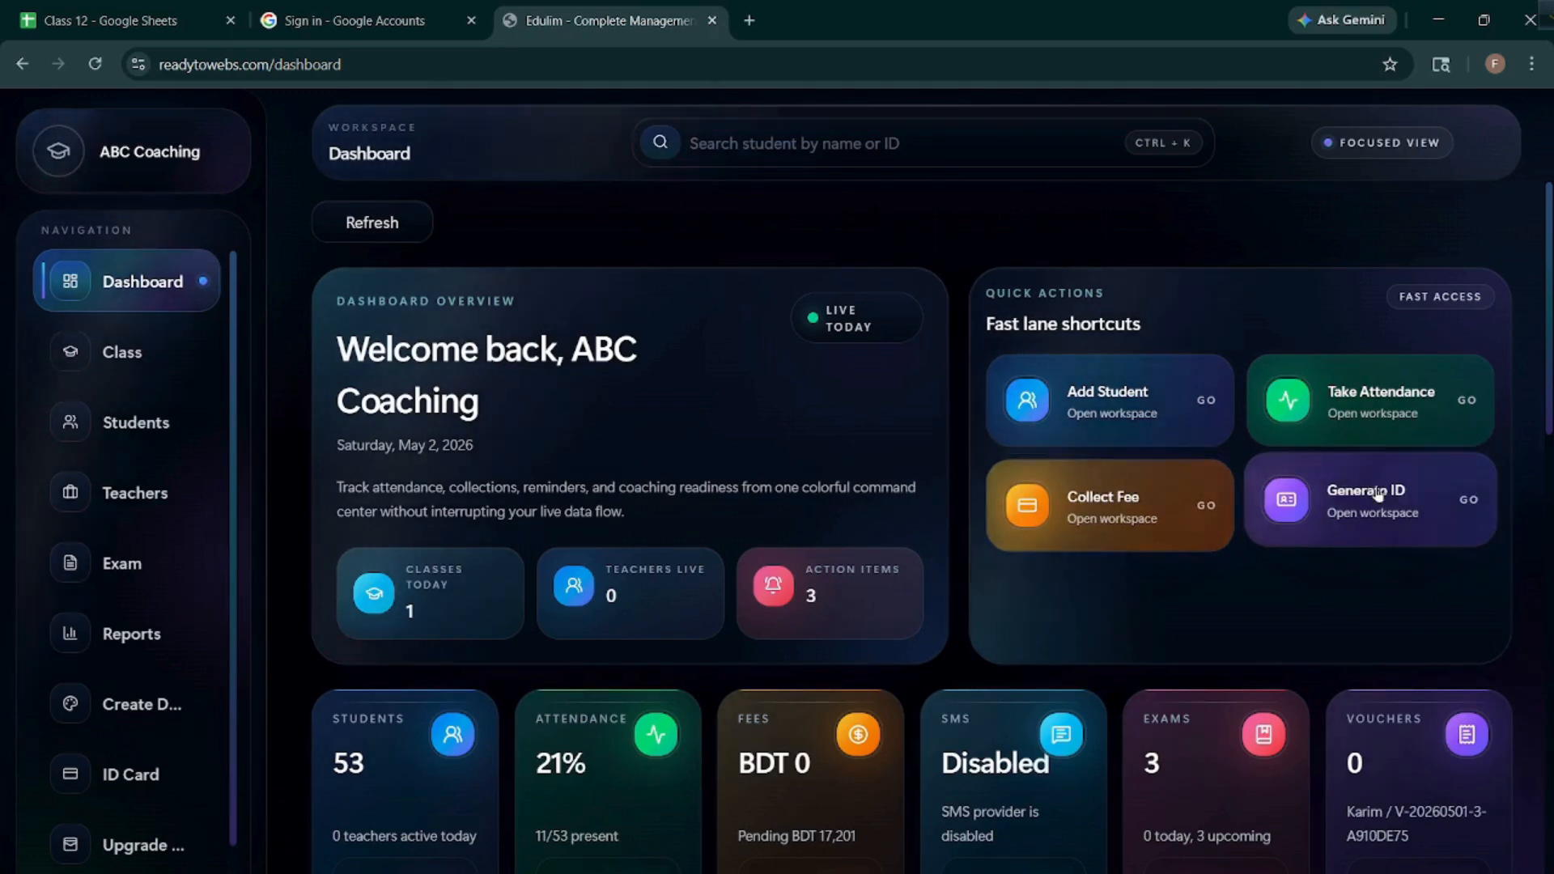
scroll(1237, 554, "down", 5)
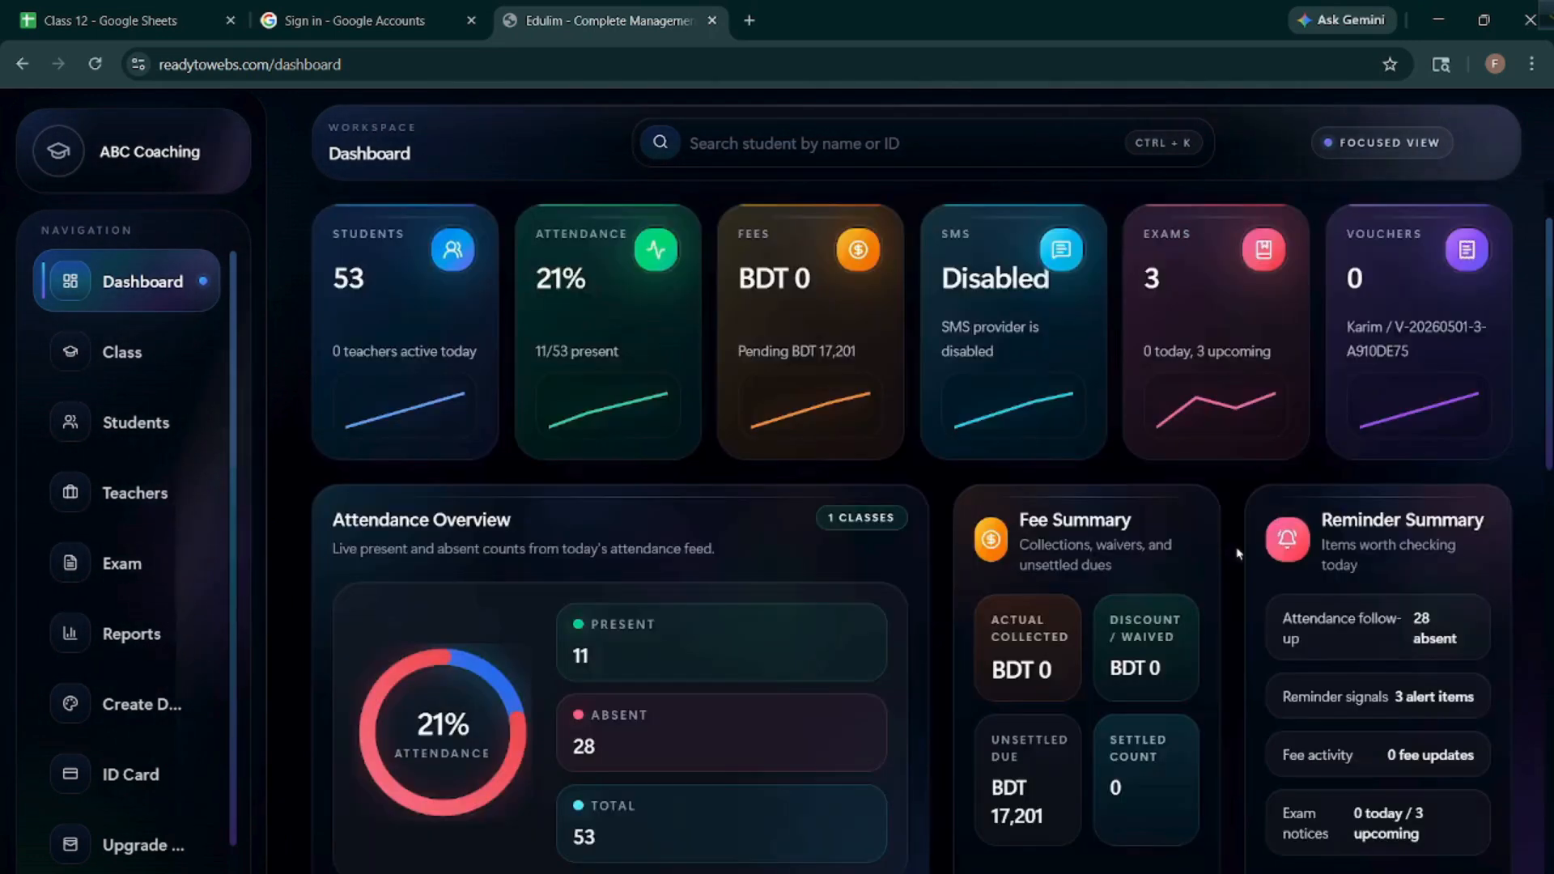
scroll(535, 528, "up", 5)
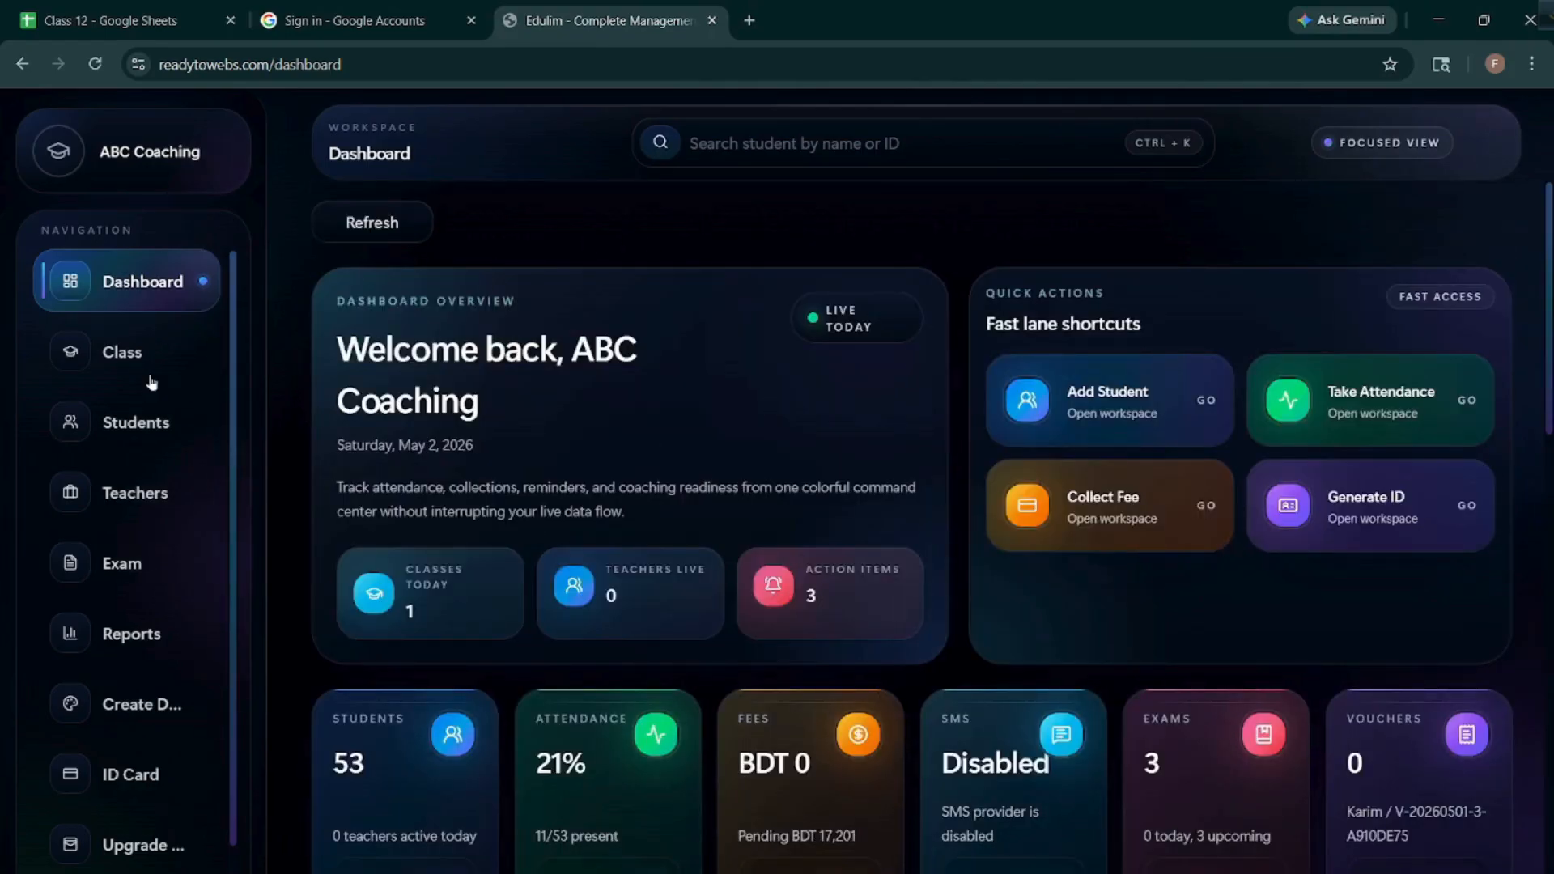
Go to the Classes page and view the Add Class form, closing it without entering anything.
left_click(144, 379)
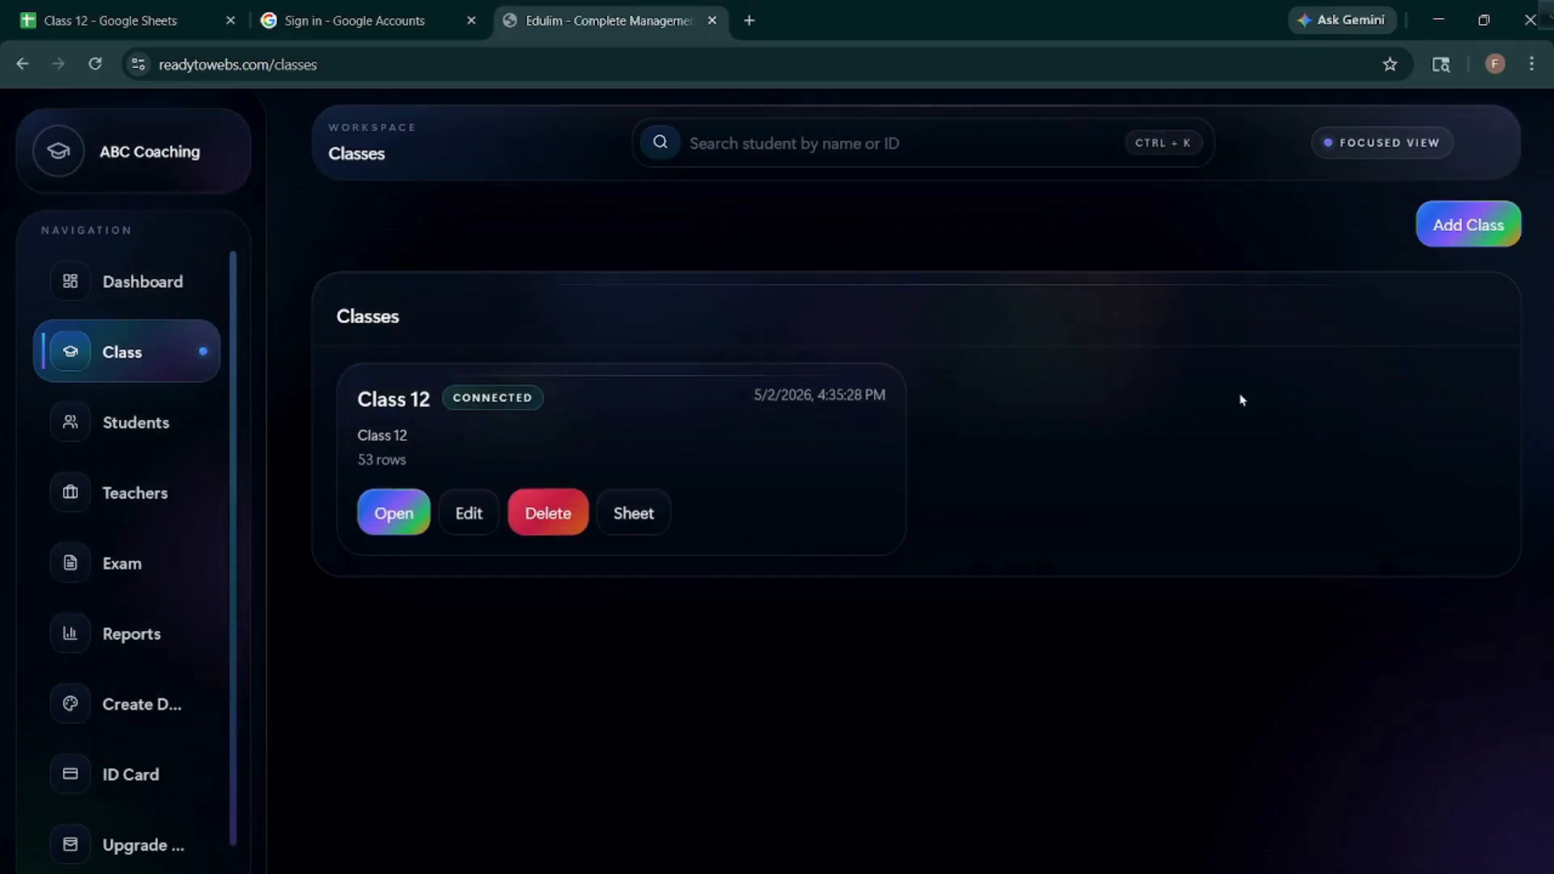
left_click(1486, 241)
left_click(1135, 215)
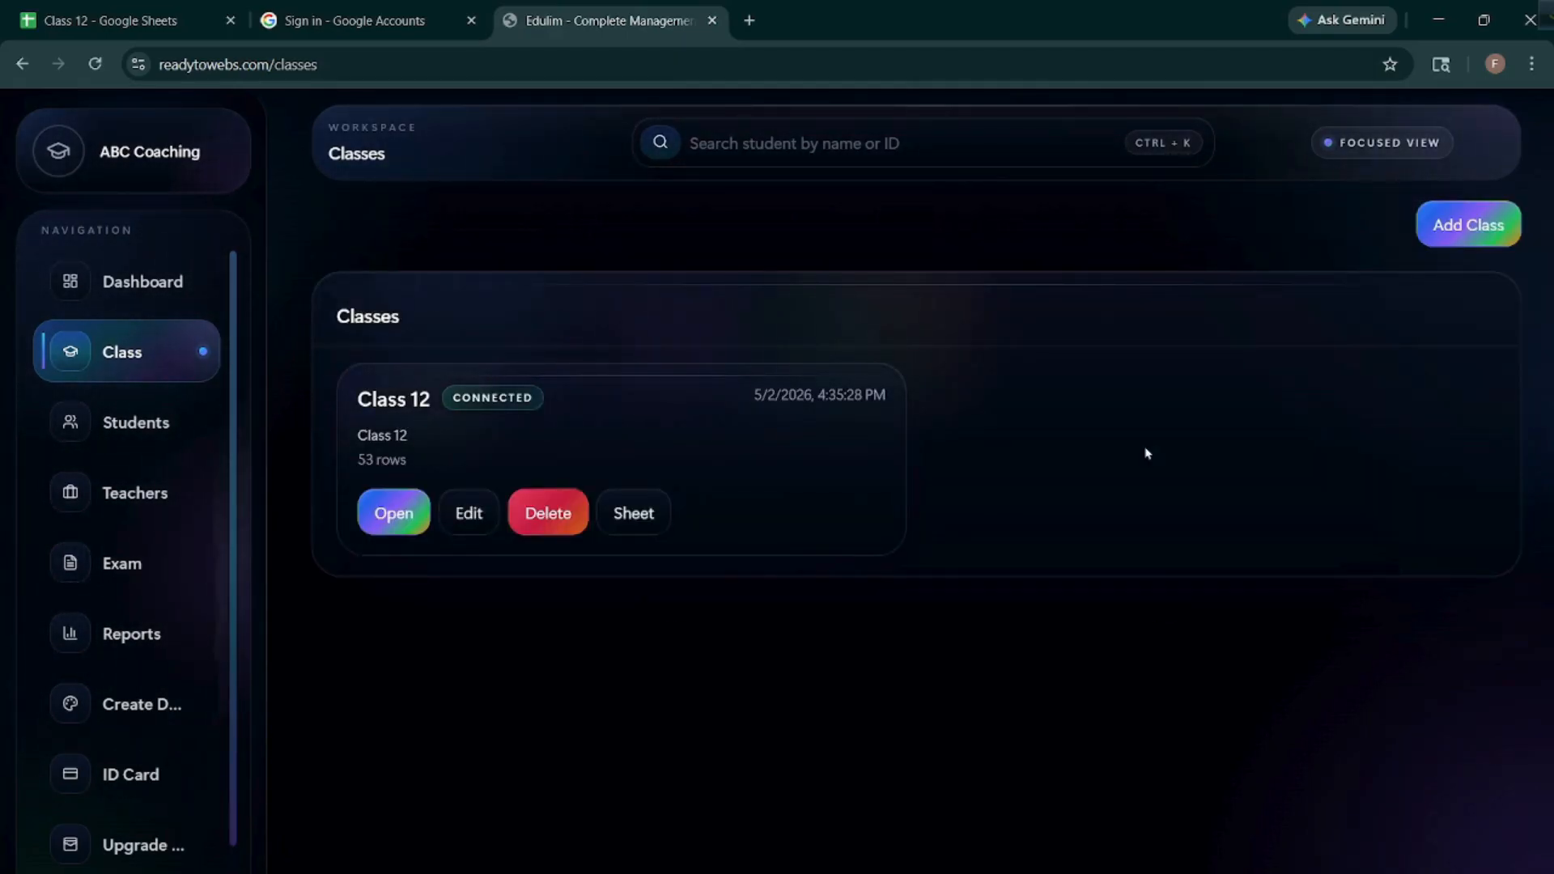
Start a new class named "Class" and check which spreadsheets can be chosen for it.
left_click(1457, 241)
left_click(1001, 331)
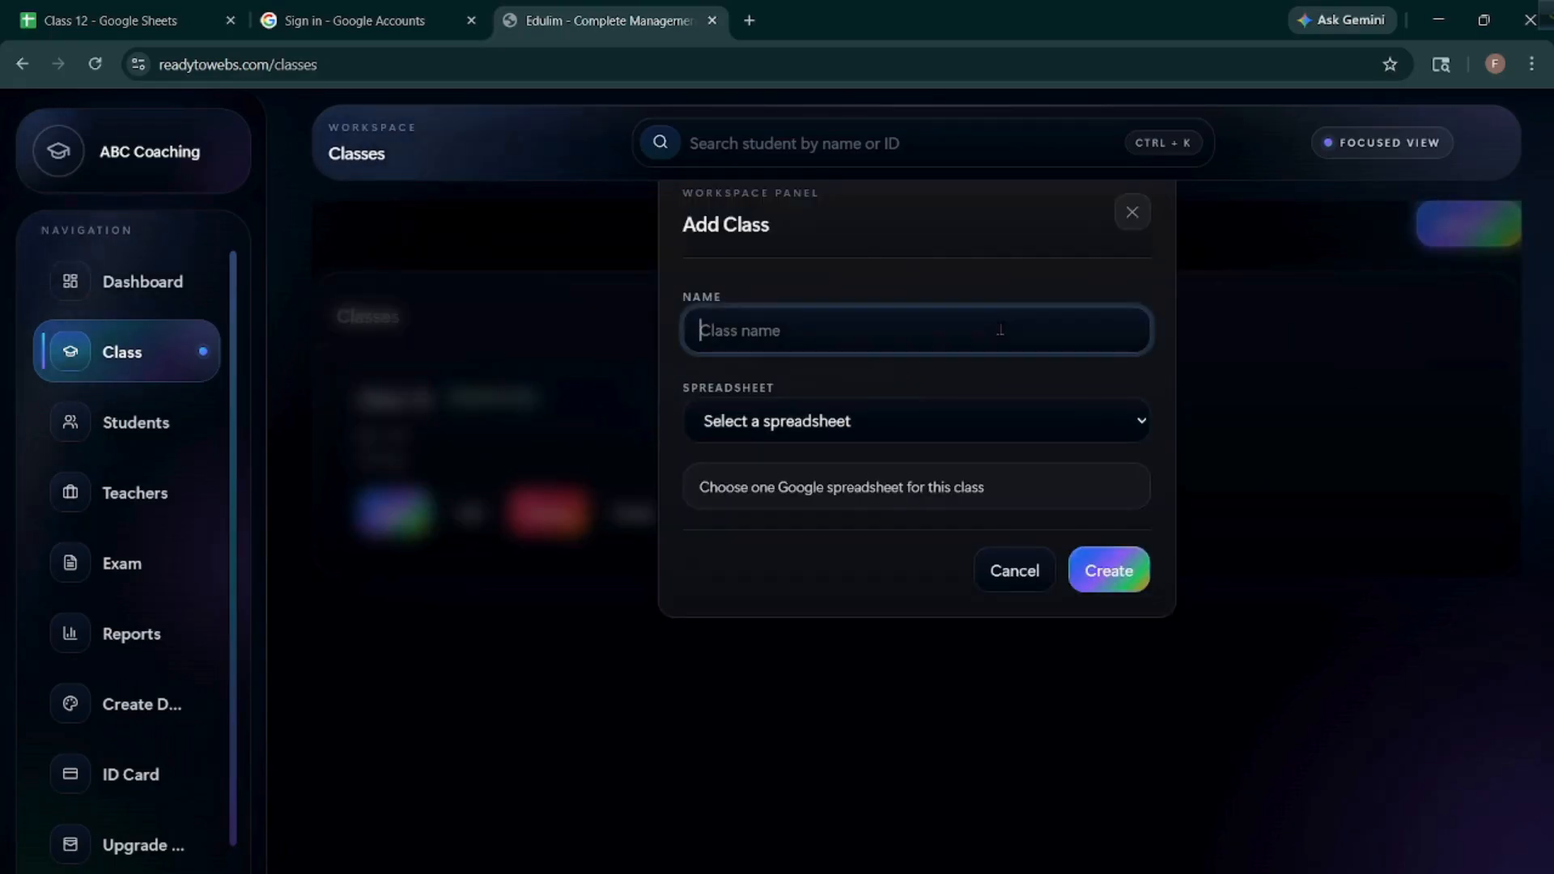
type("Class")
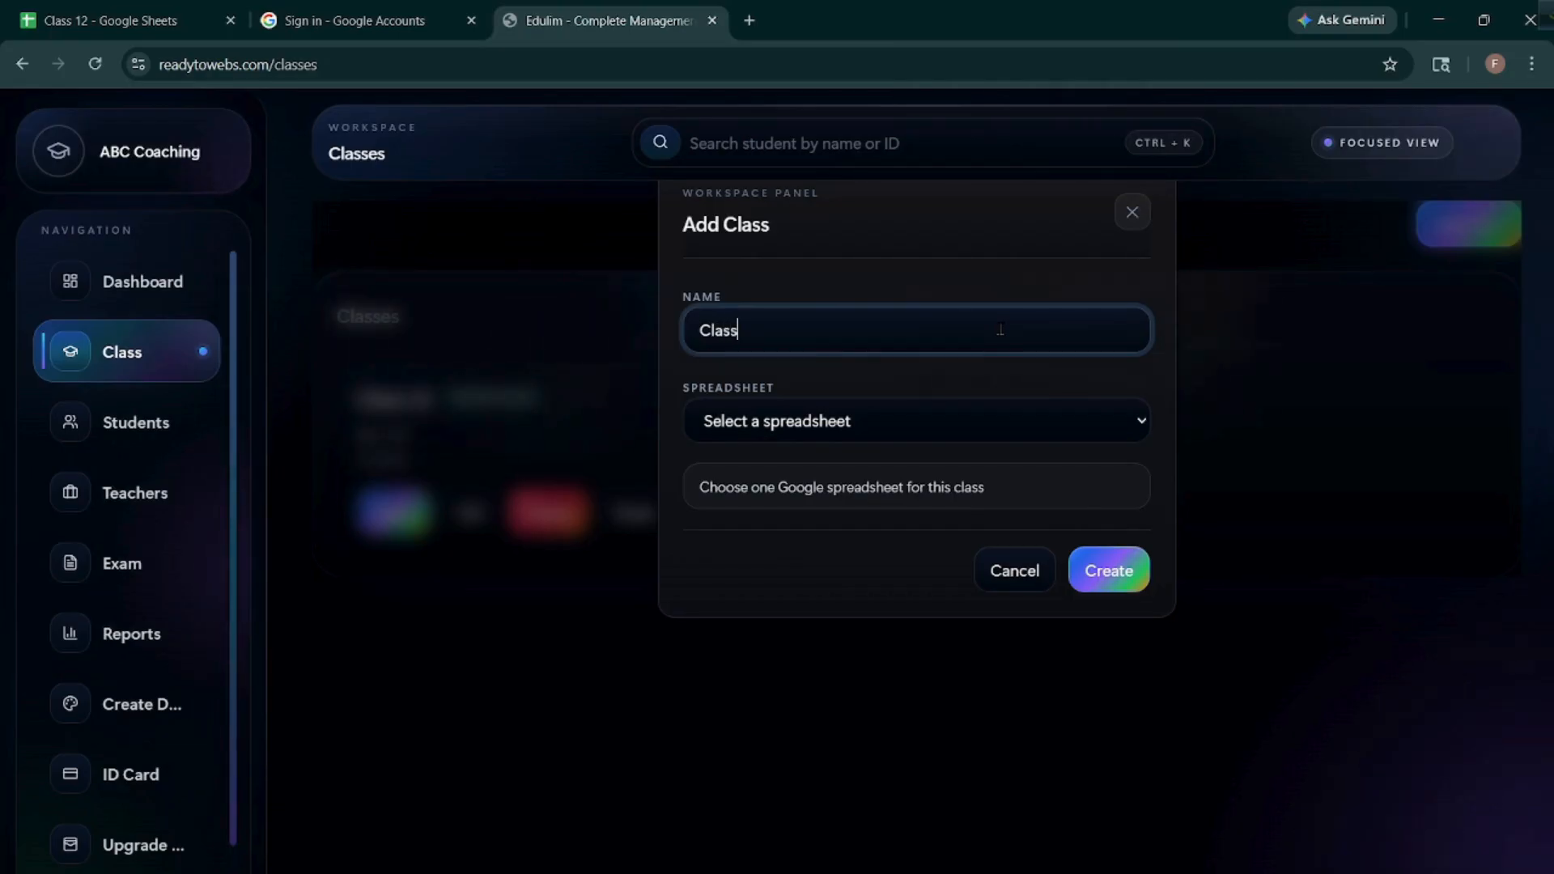
left_click(1025, 443)
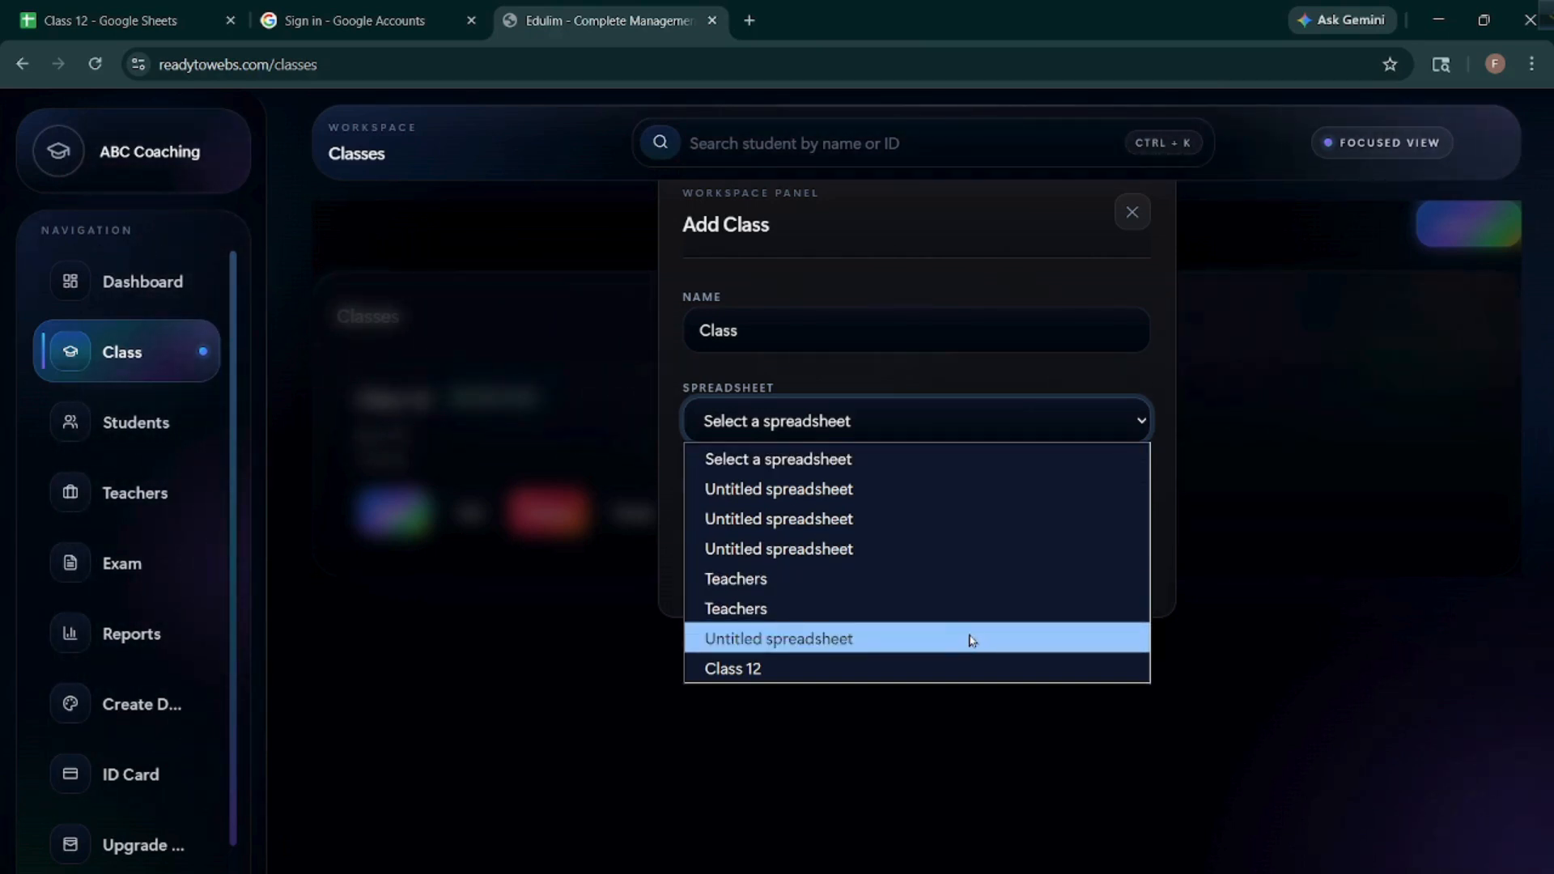
left_click(955, 304)
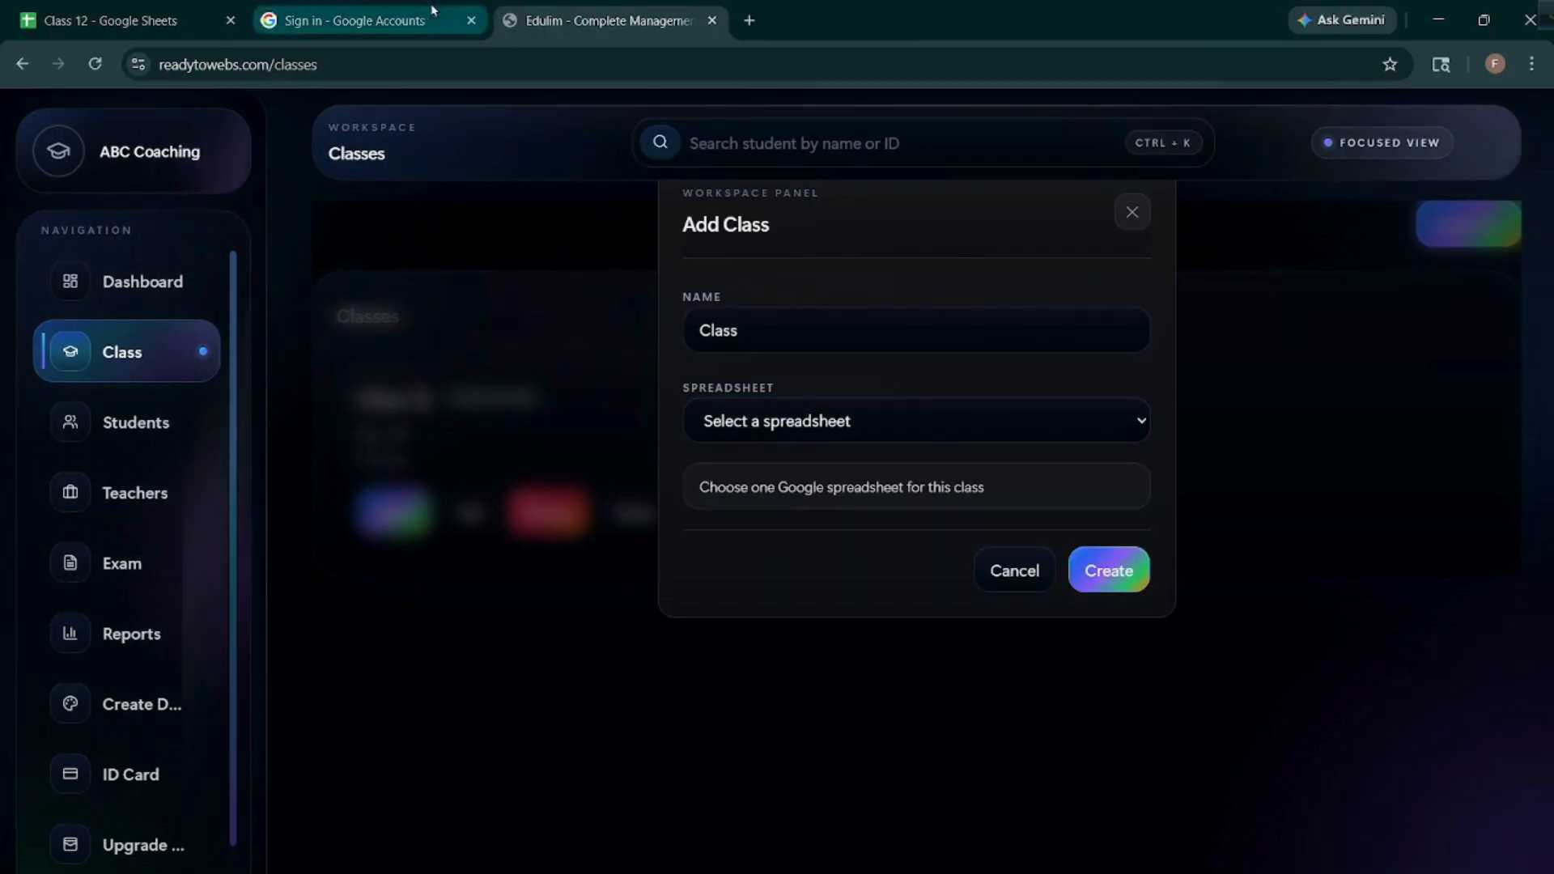
Close the Google sign-in tab and open the student list sheet of the Class 12 spreadsheet from the Google Sheets home page.
left_click(471, 20)
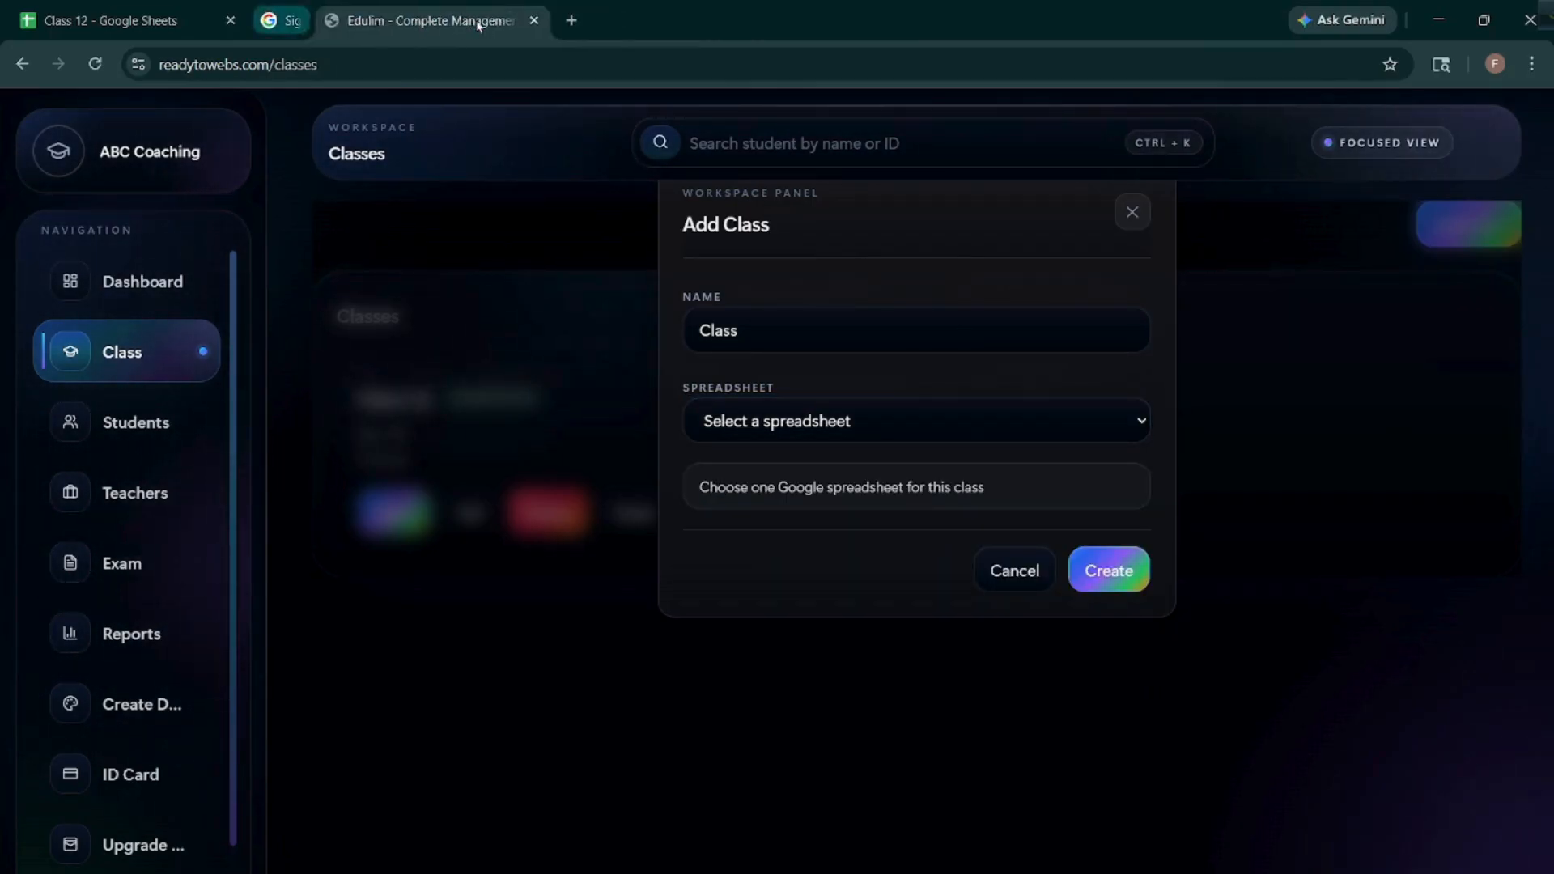
left_click(118, 21)
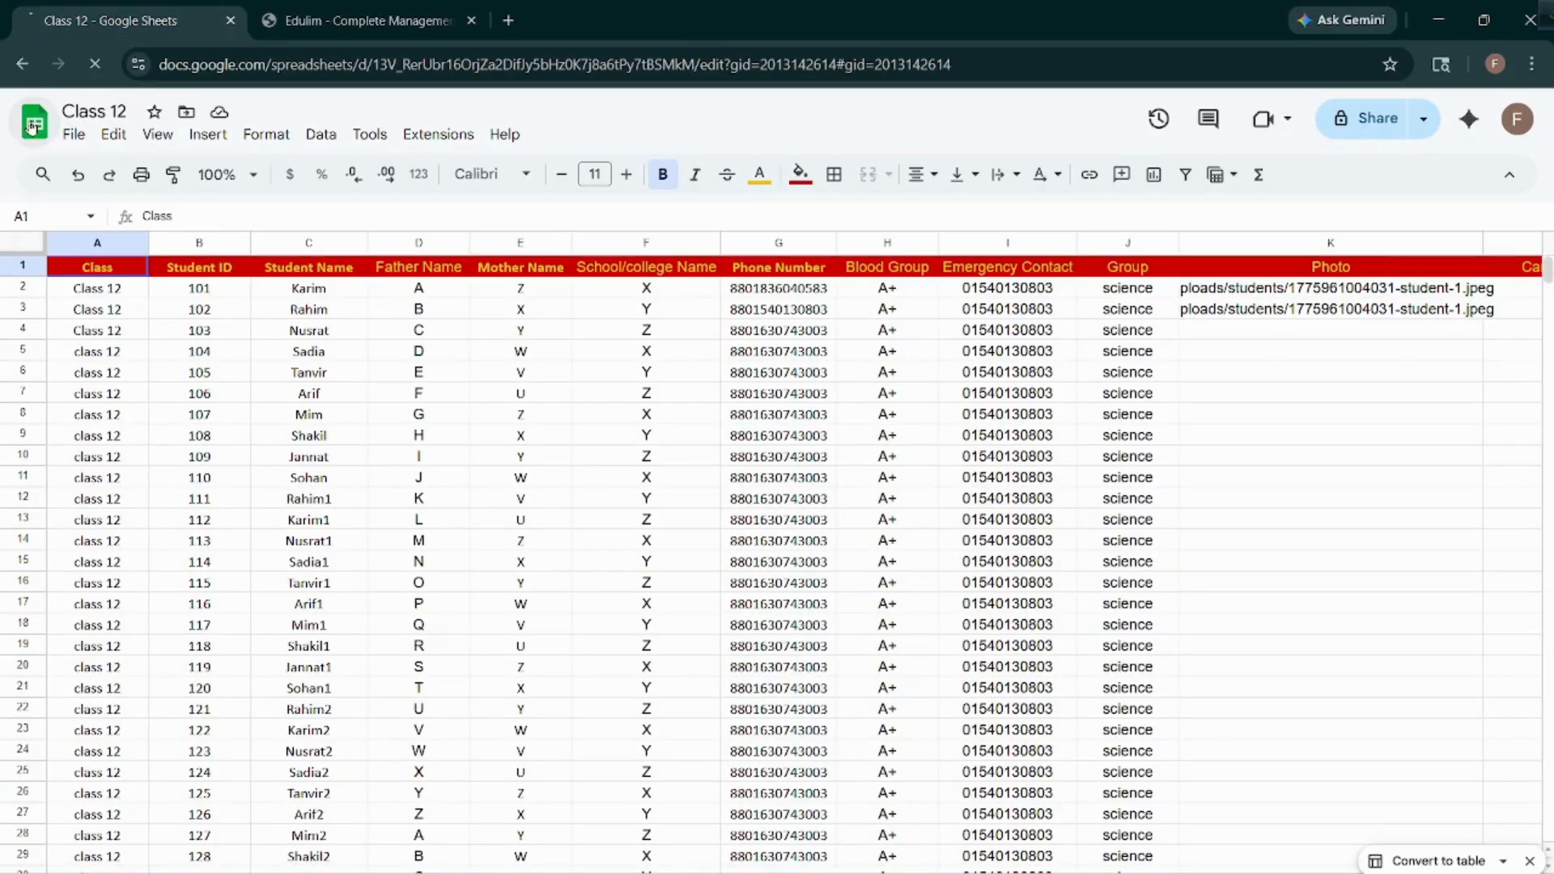
left_click(32, 126)
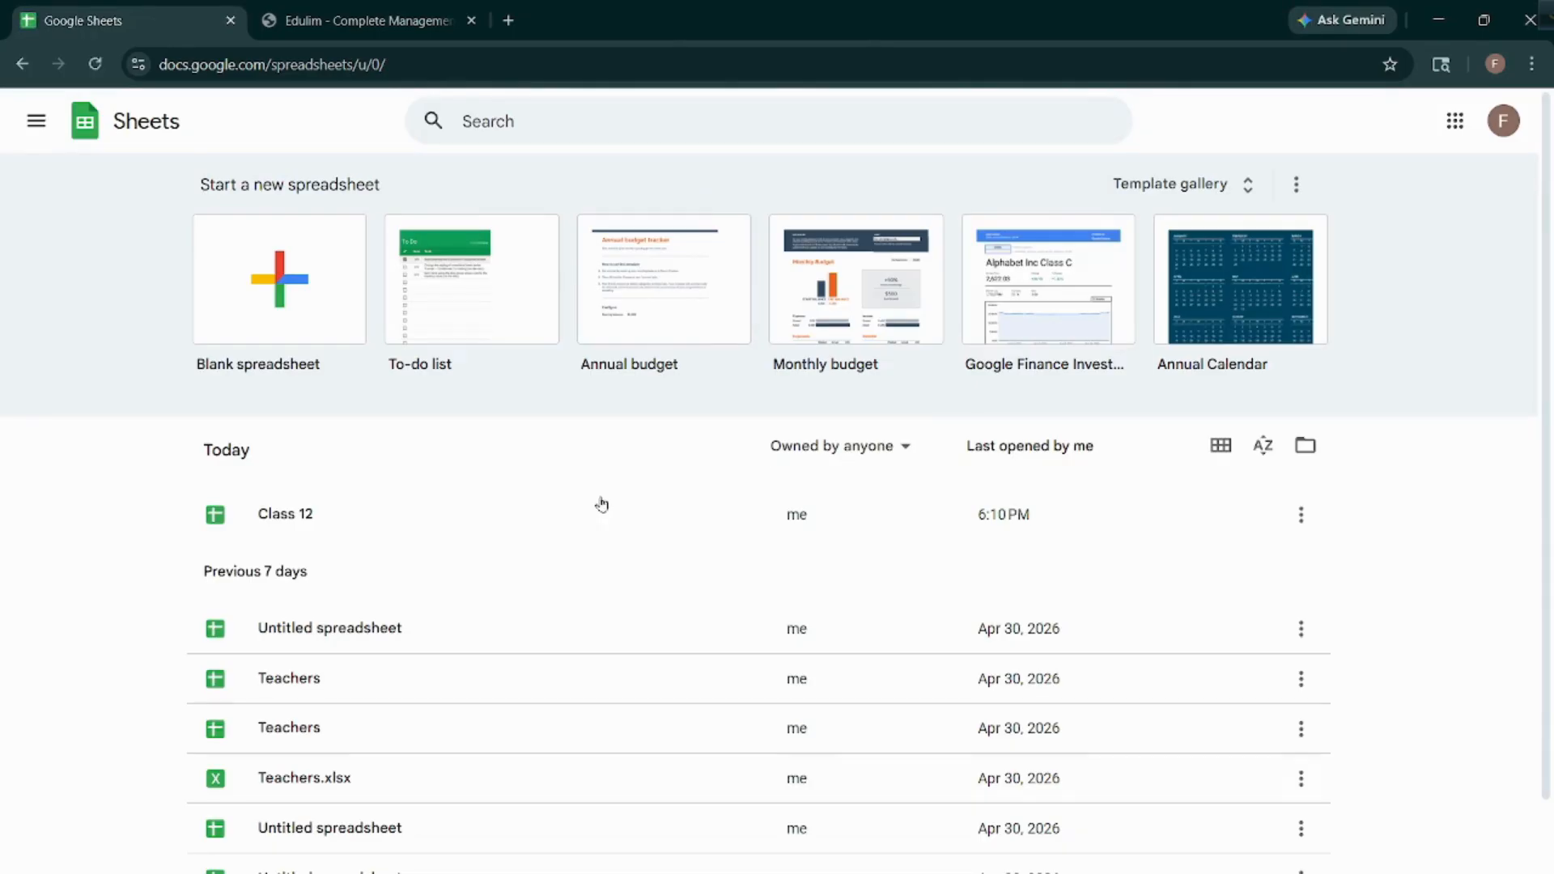
left_click(380, 534)
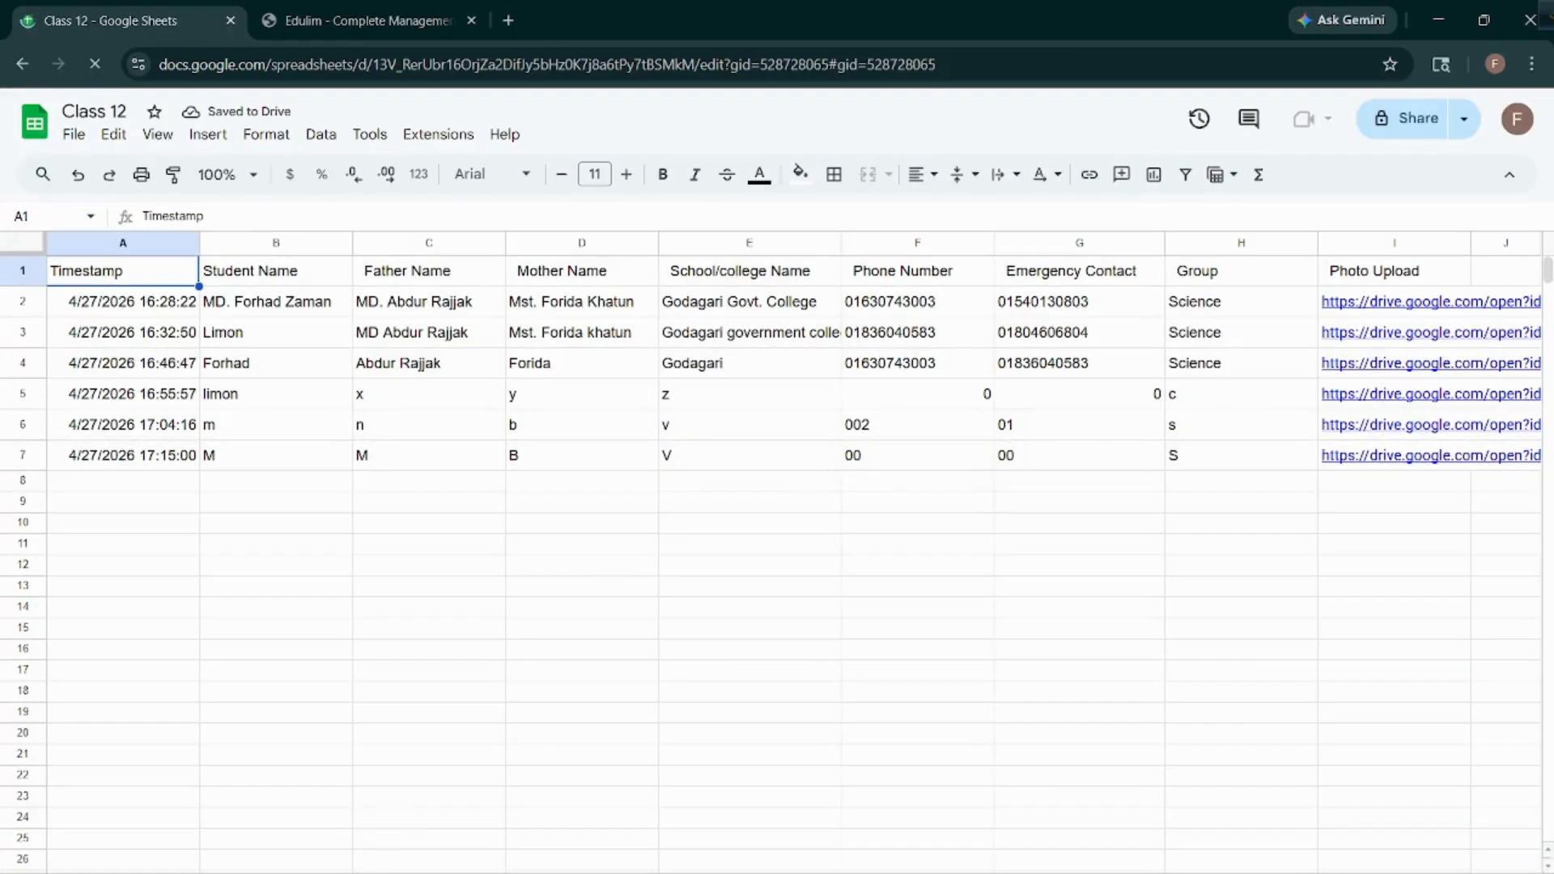
left_click(227, 871)
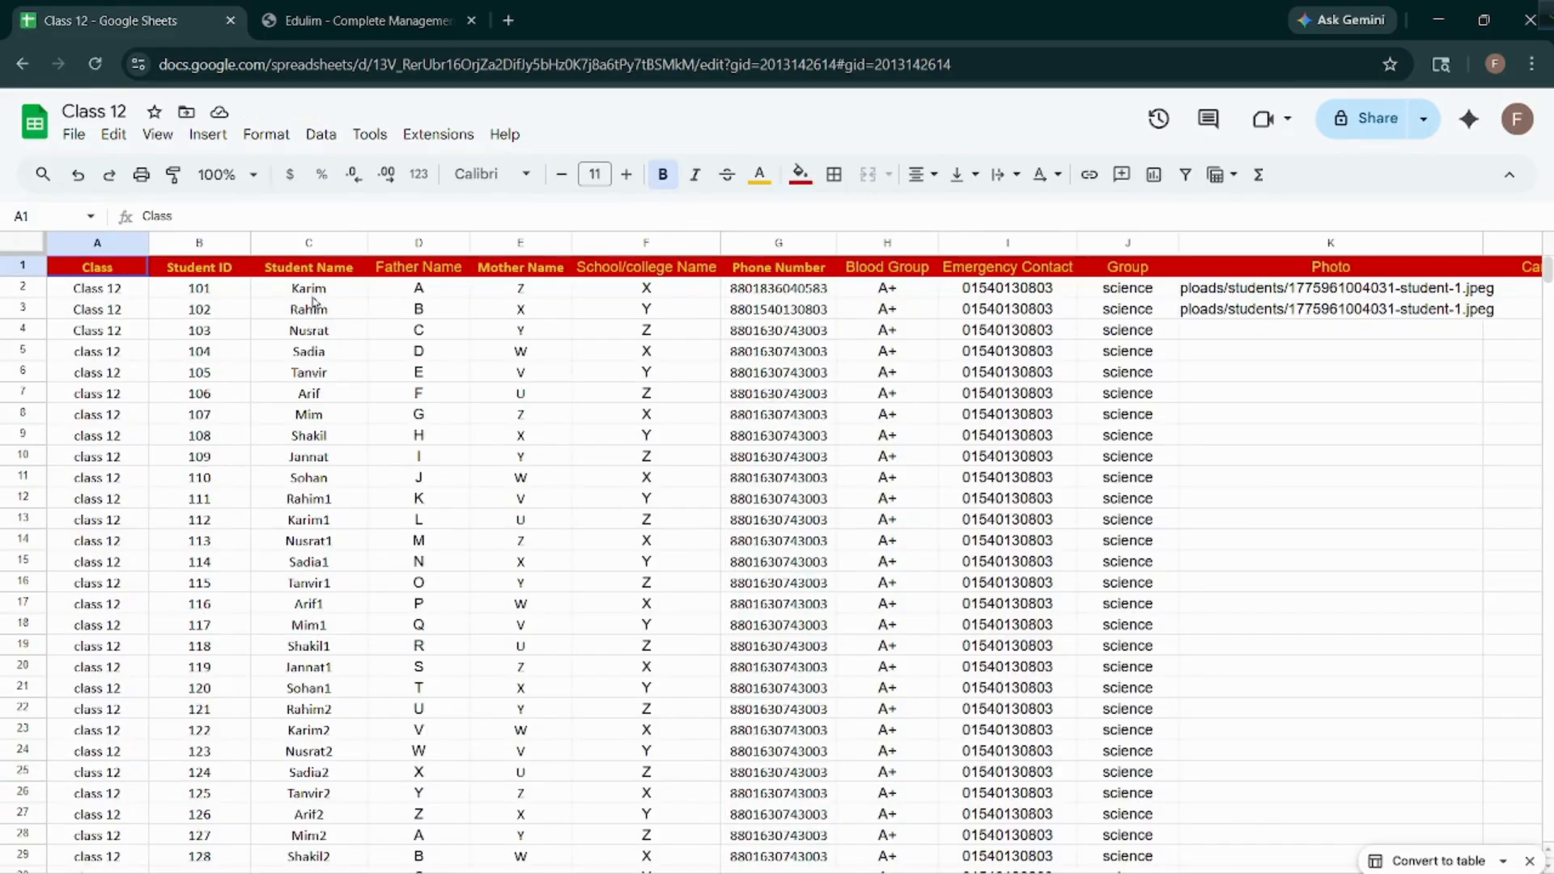
Examine the rows and columns of the Class 12 student list.
scroll(312, 297, "down", 5)
scroll(312, 297, "up", 5)
scroll(624, 598, "right", 5)
scroll(624, 598, "left", 5)
Check the Add Class form again and return to the Google Sheets home page.
left_click(400, 6)
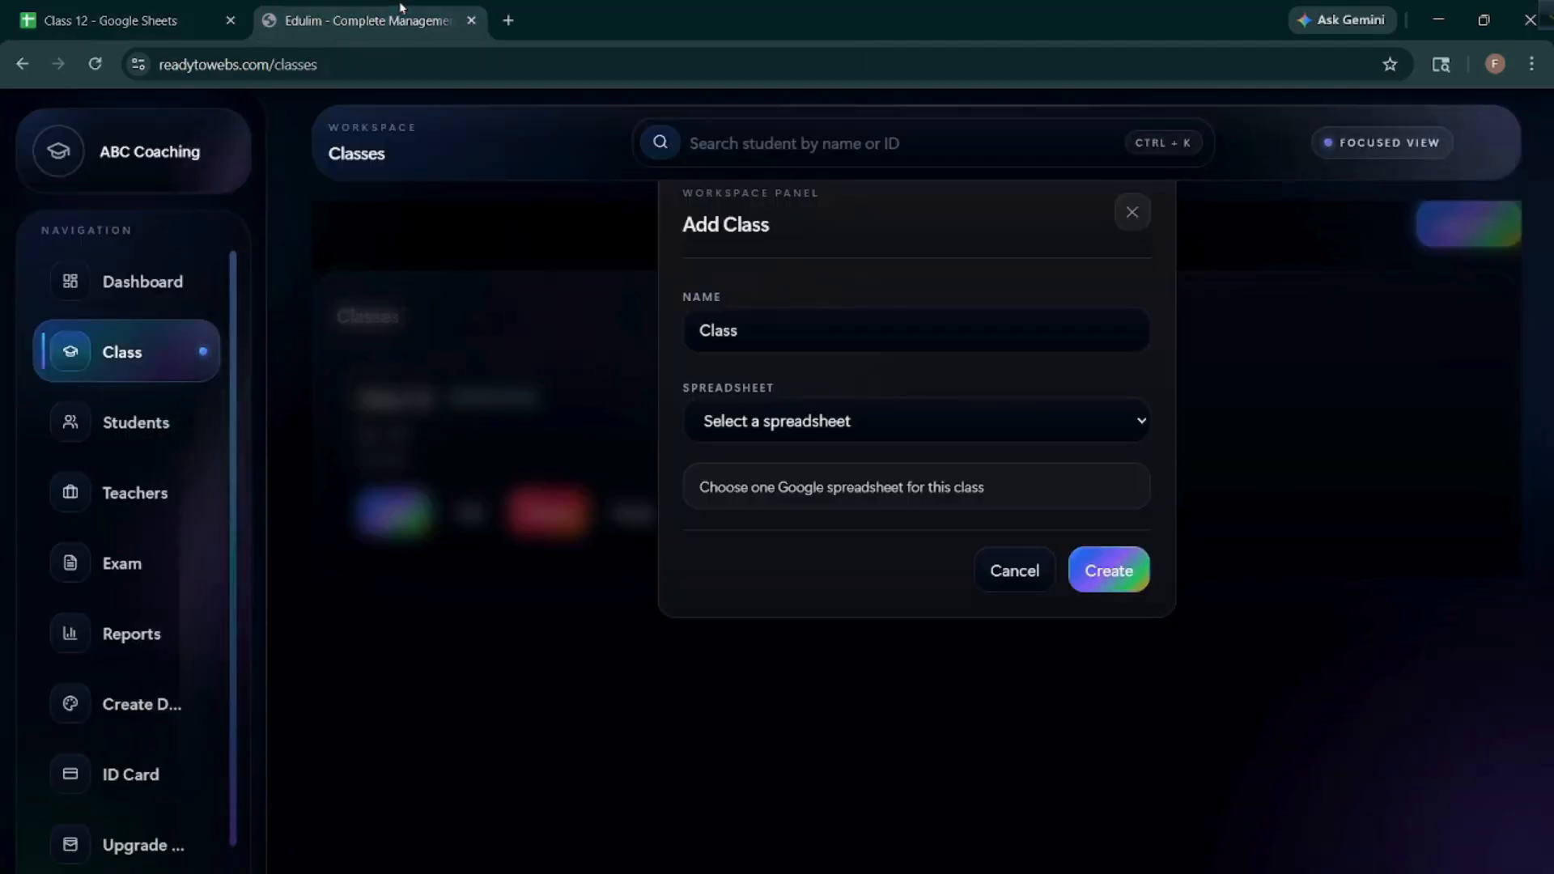
left_click(51, 7)
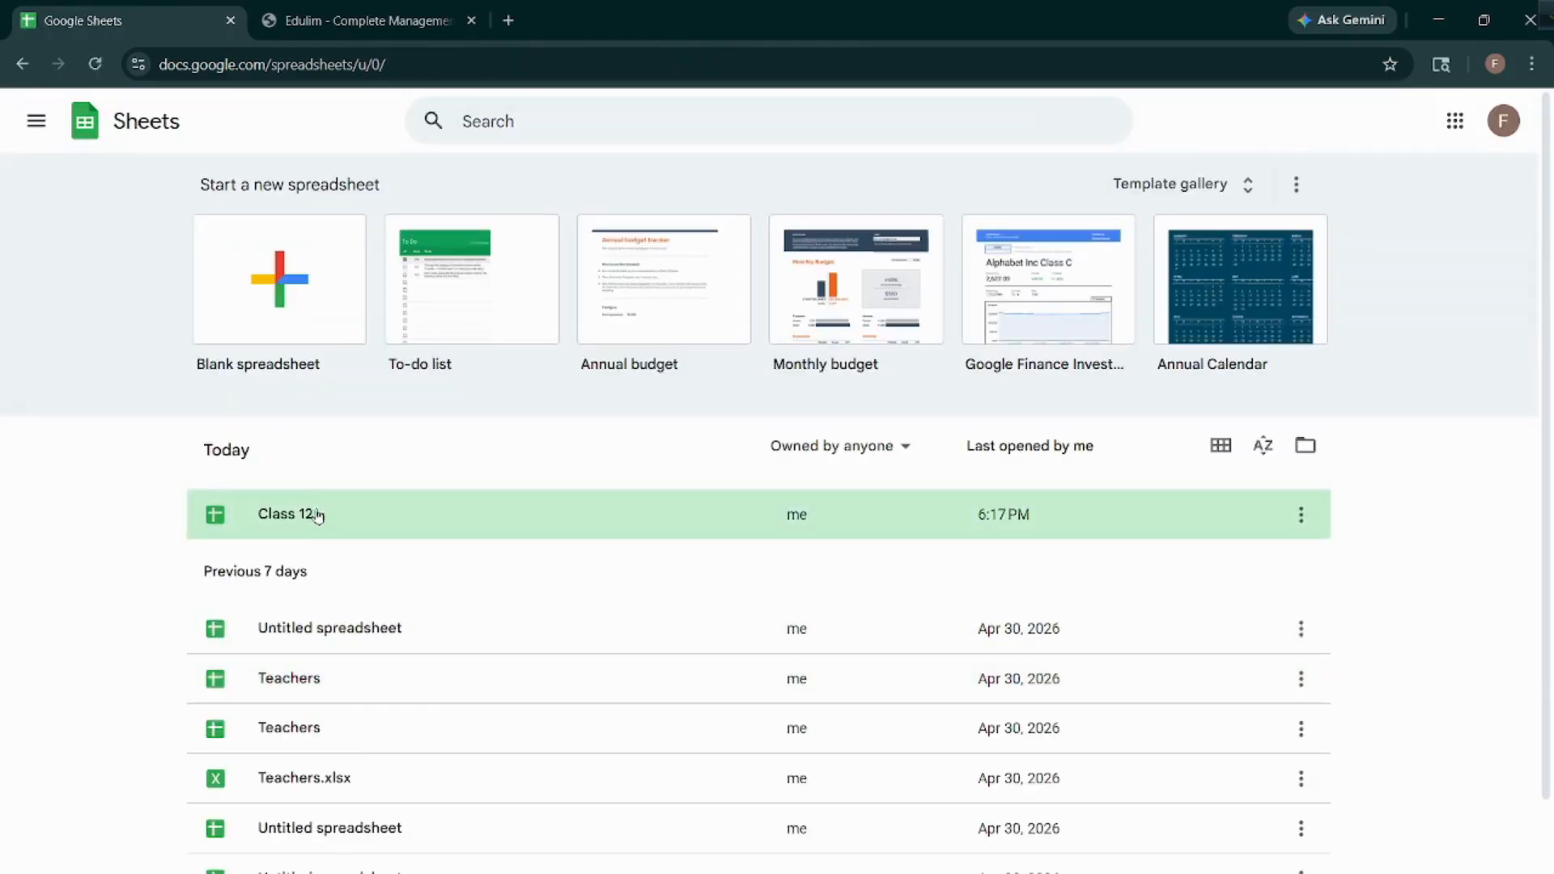
Return to the Add Class form and try to create the class "Class" with the Class 12 spreadsheet.
left_click(356, 21)
left_click(797, 327)
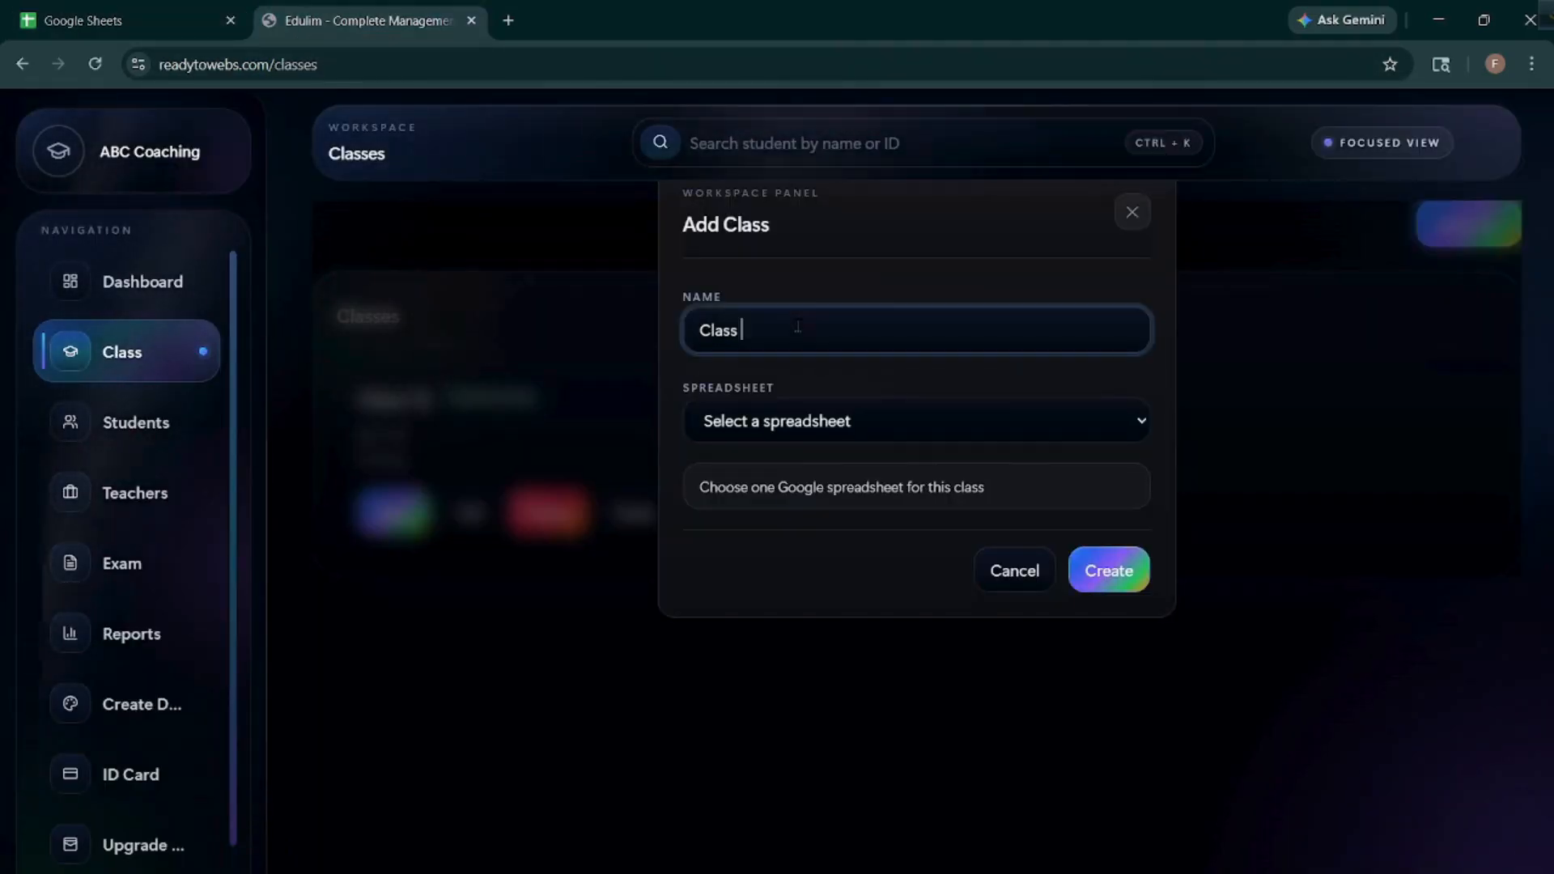
left_click(952, 430)
left_click(834, 666)
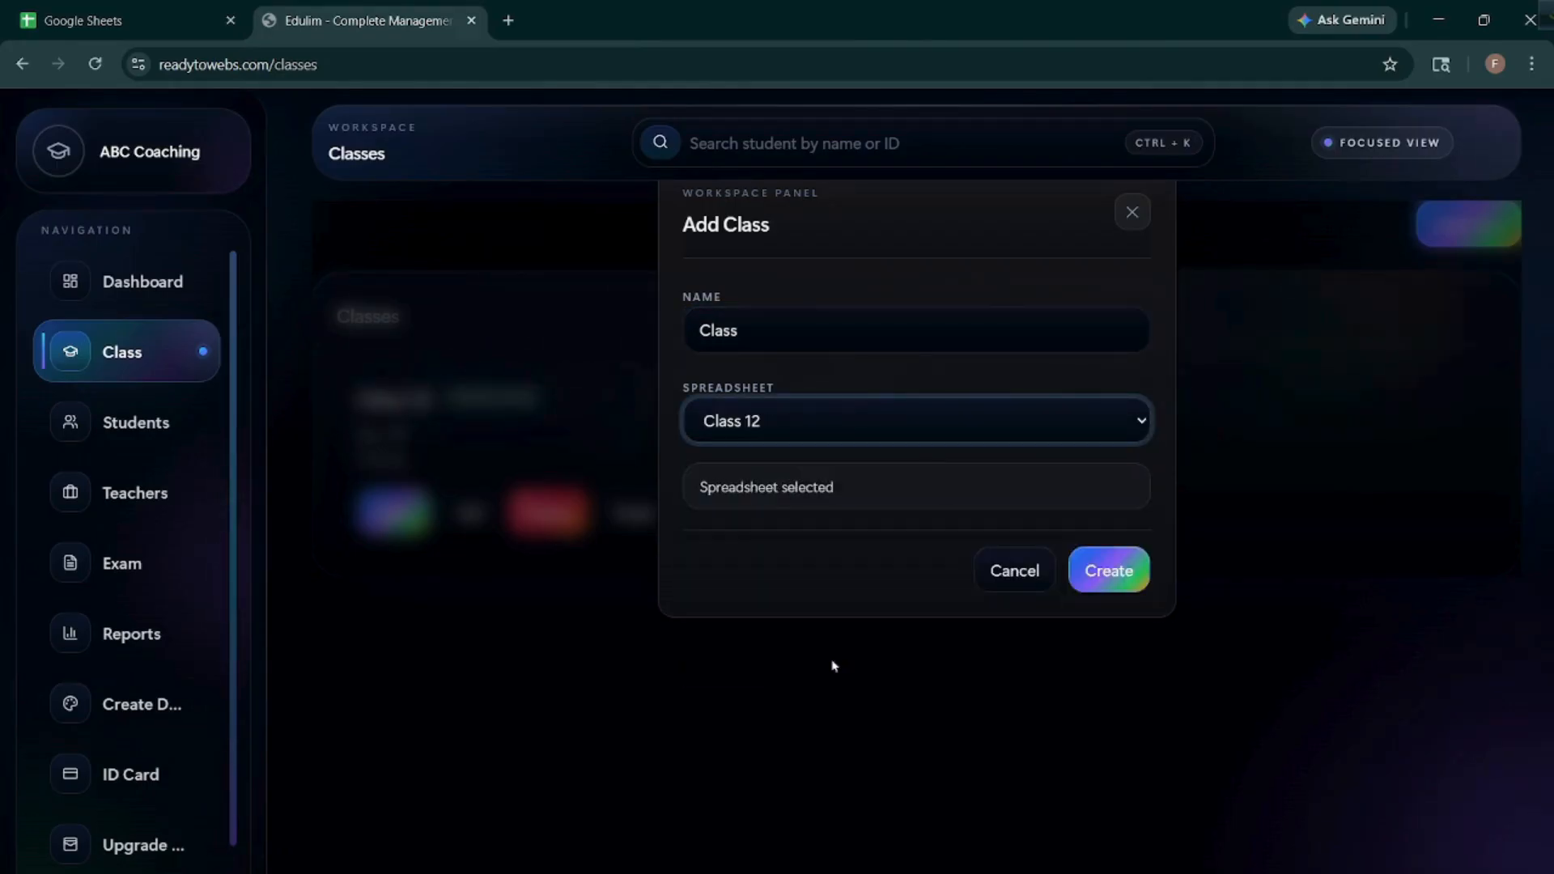
left_click(1109, 575)
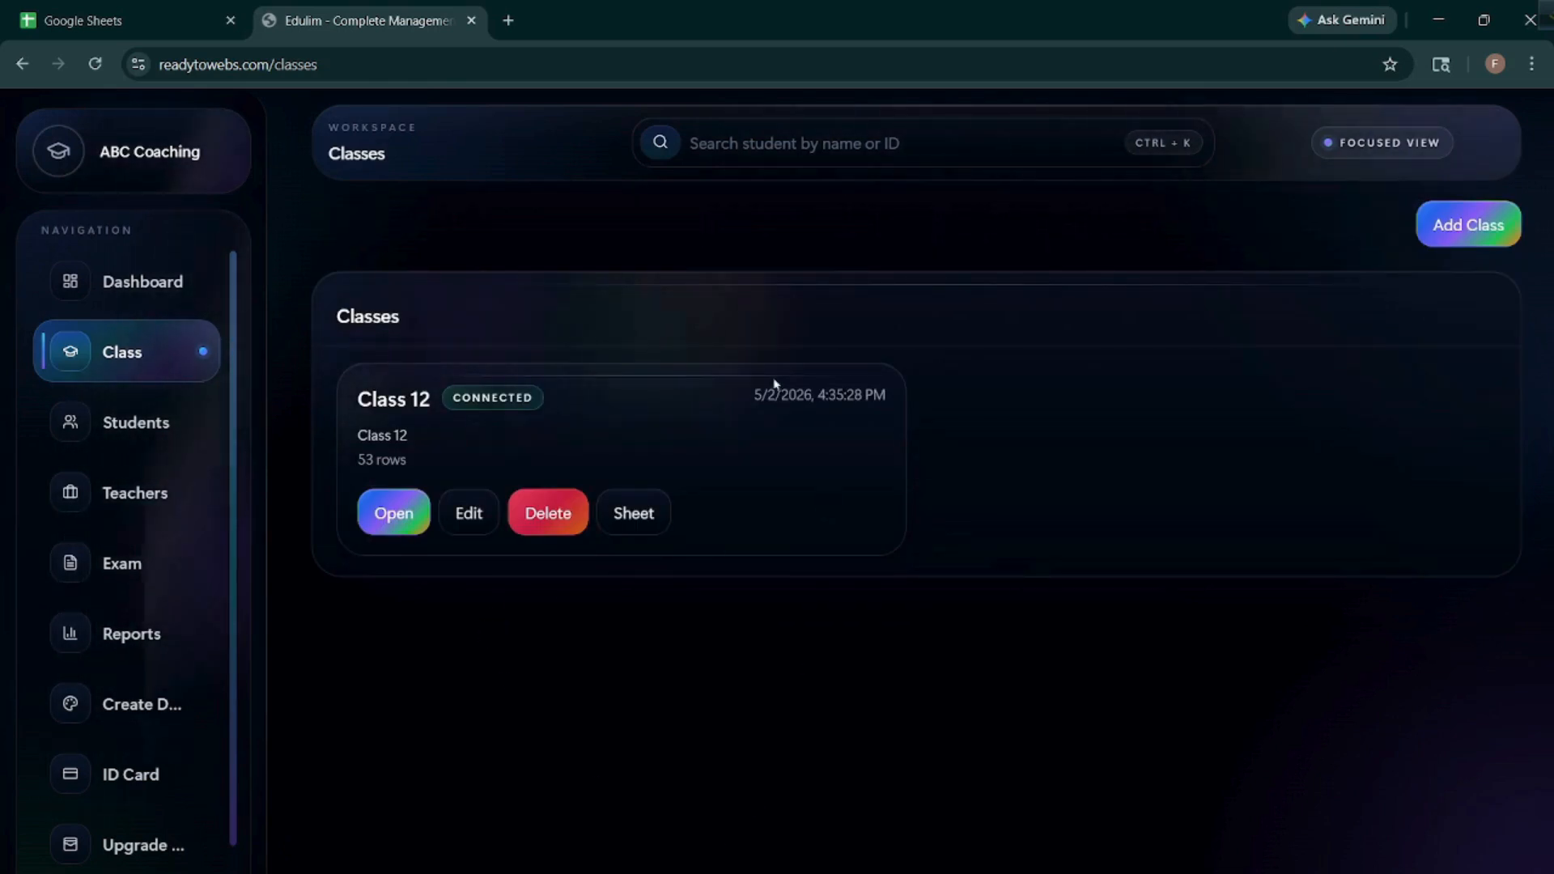
Add a class named "Class" and link it to the Class 12 spreadsheet.
left_click(1470, 224)
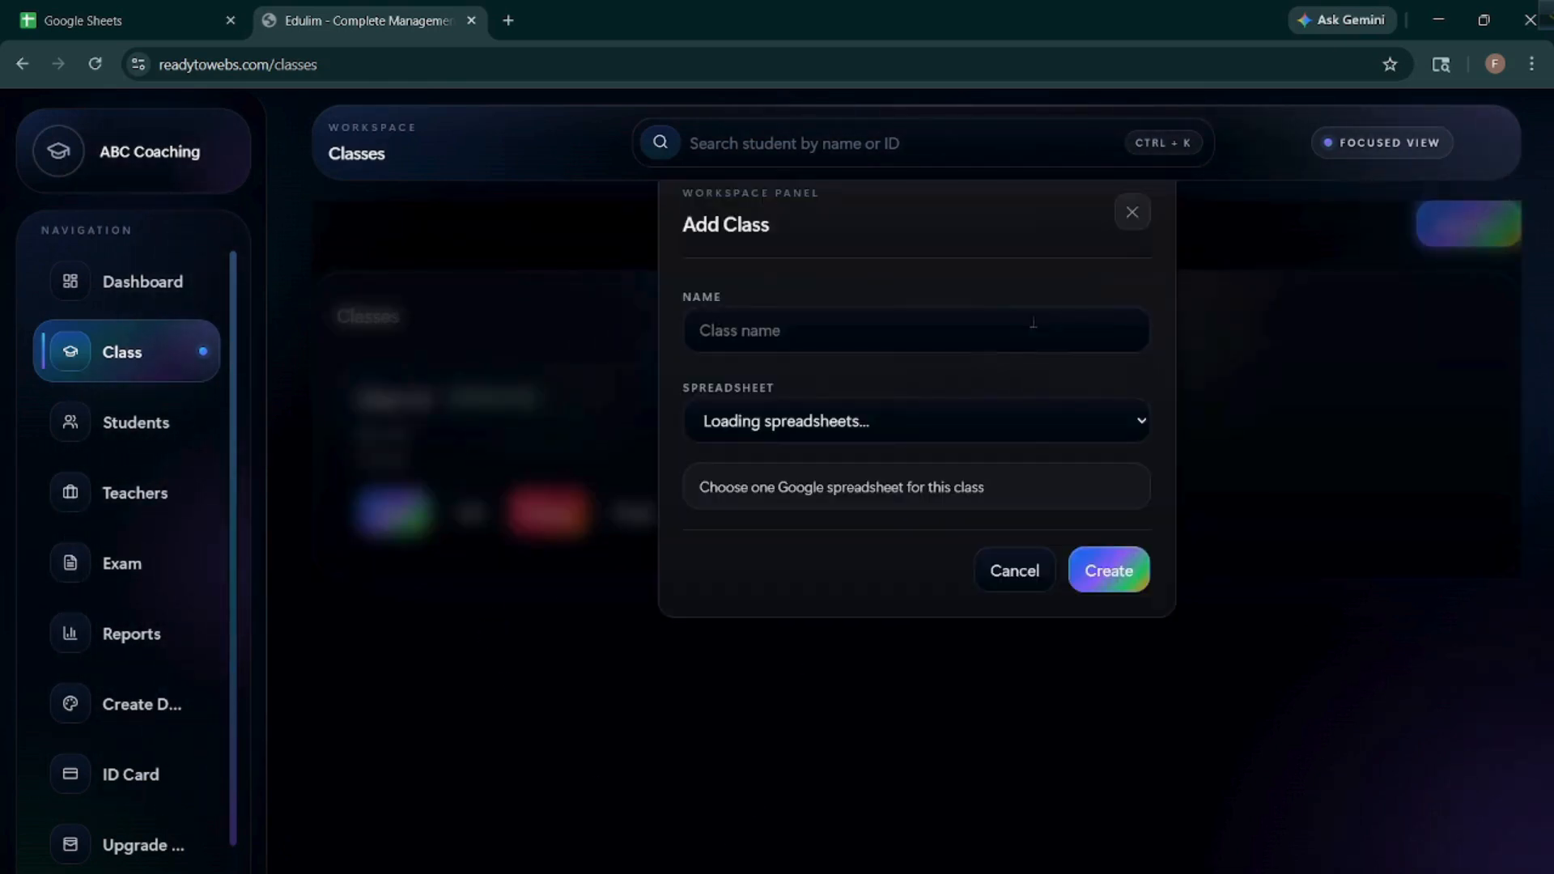
left_click(1001, 325)
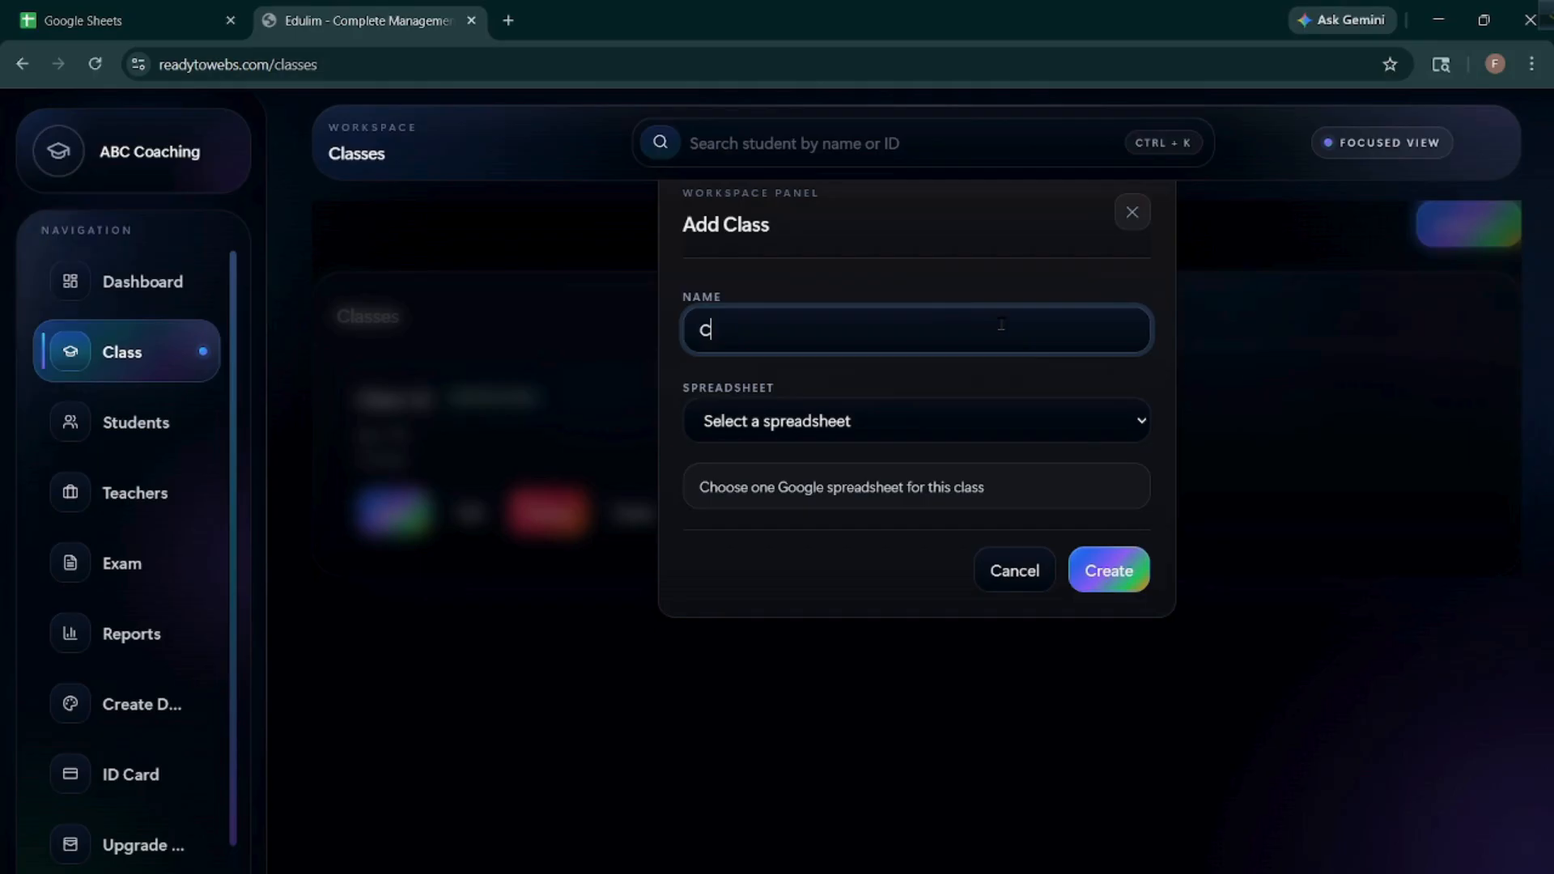
type("Class")
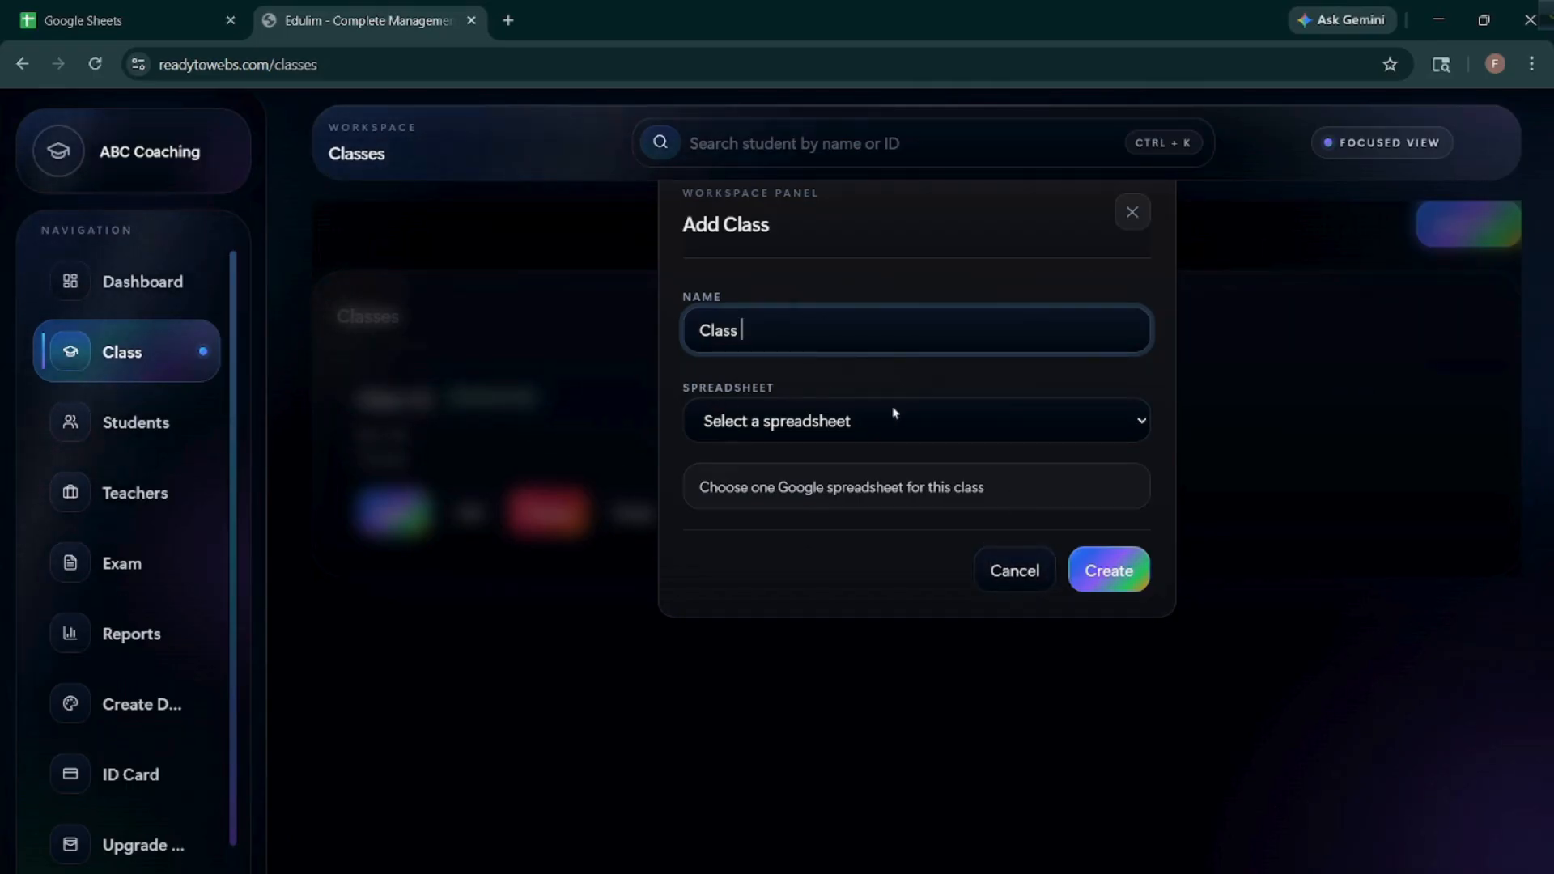
left_click(927, 421)
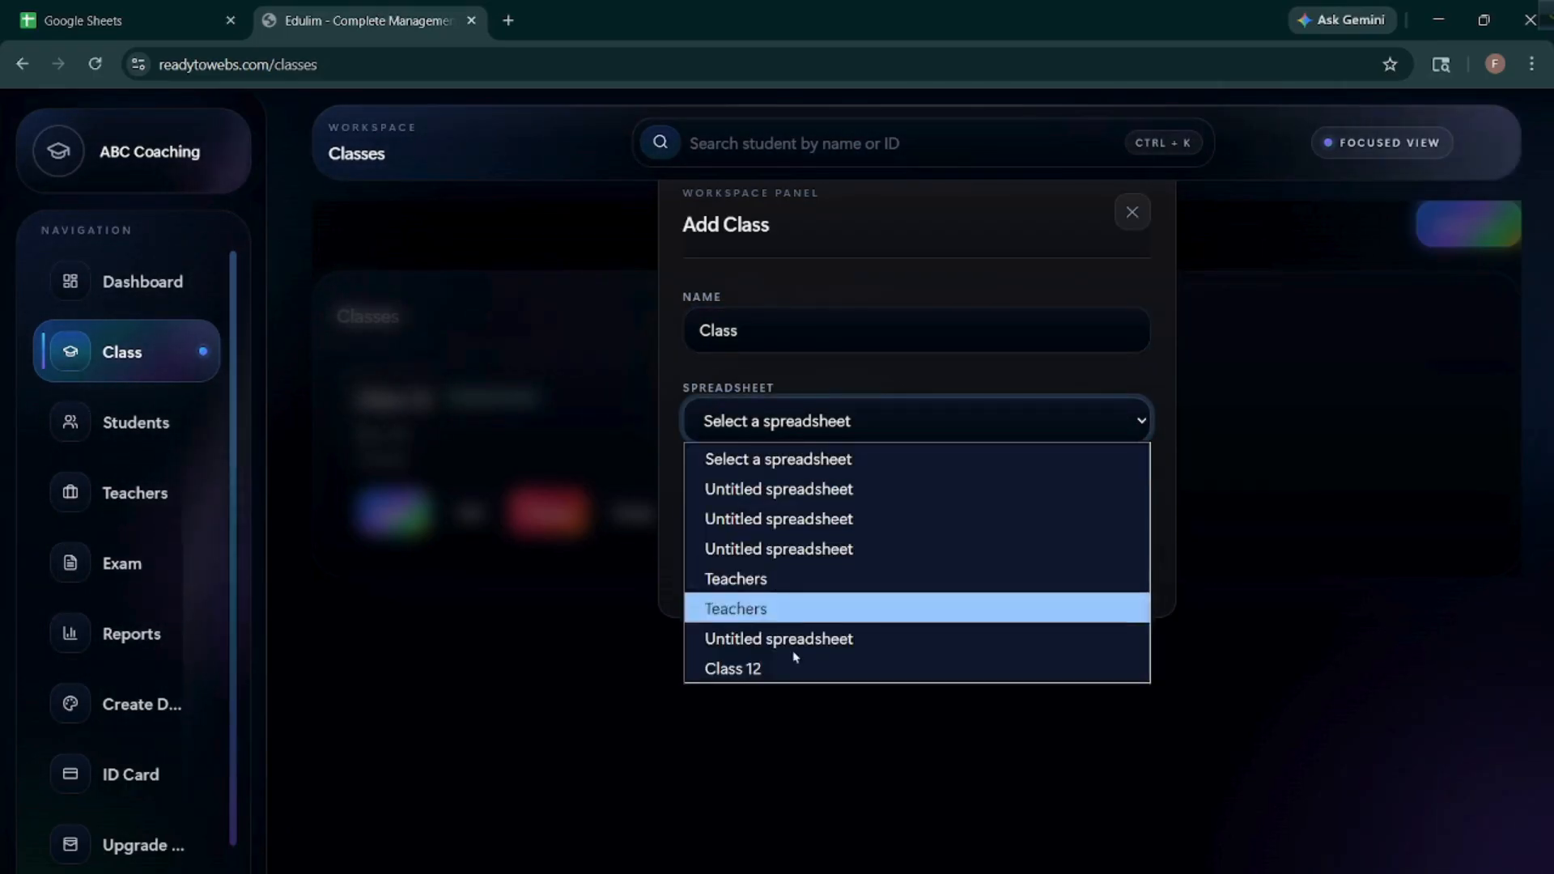
left_click(781, 668)
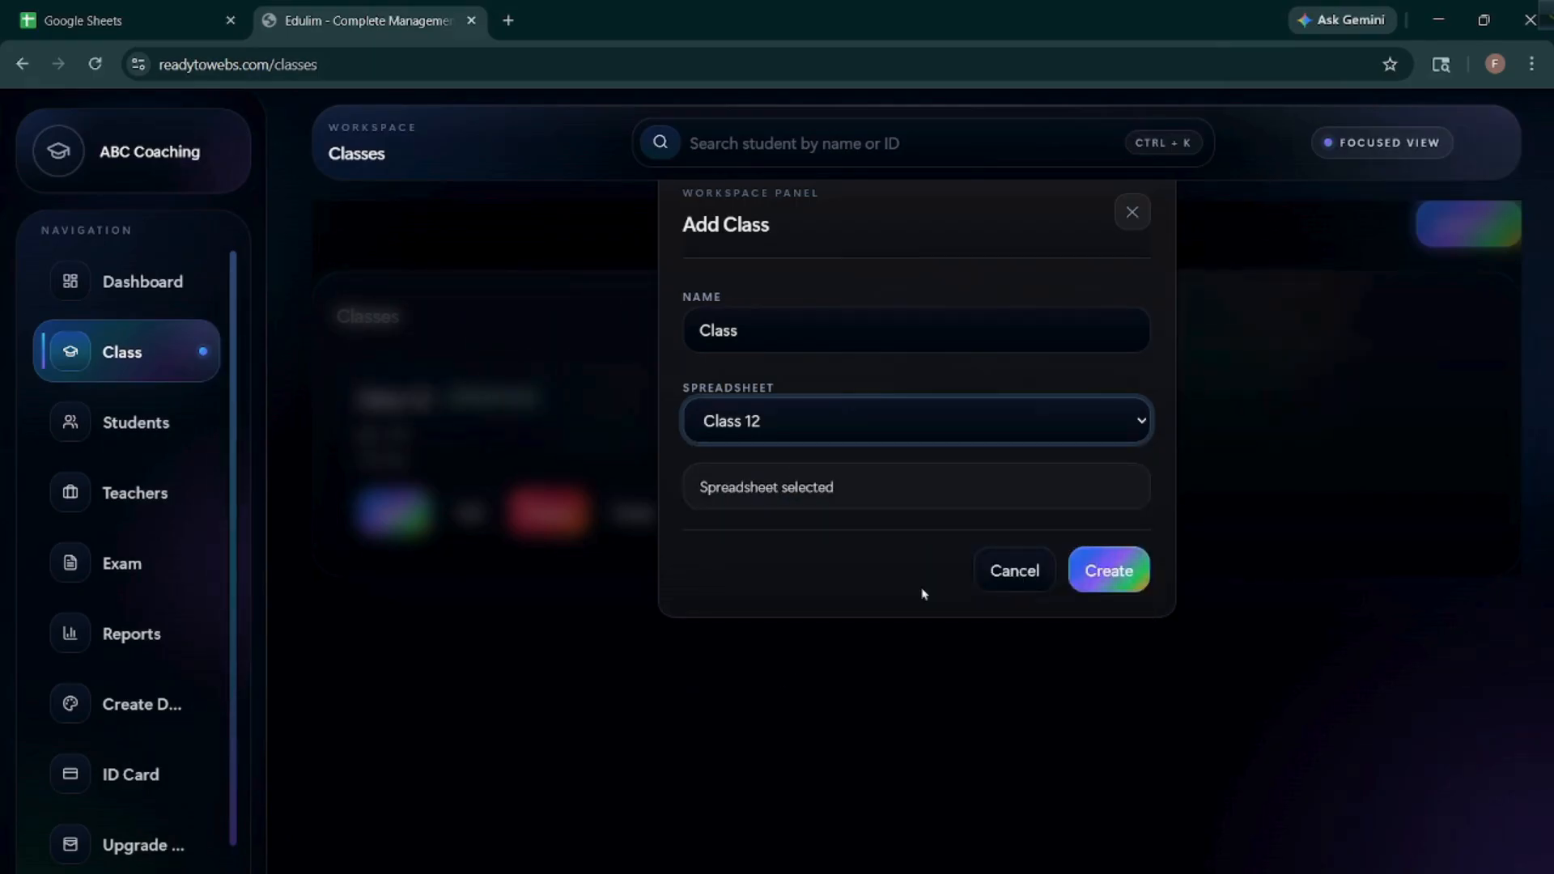
left_click(1120, 566)
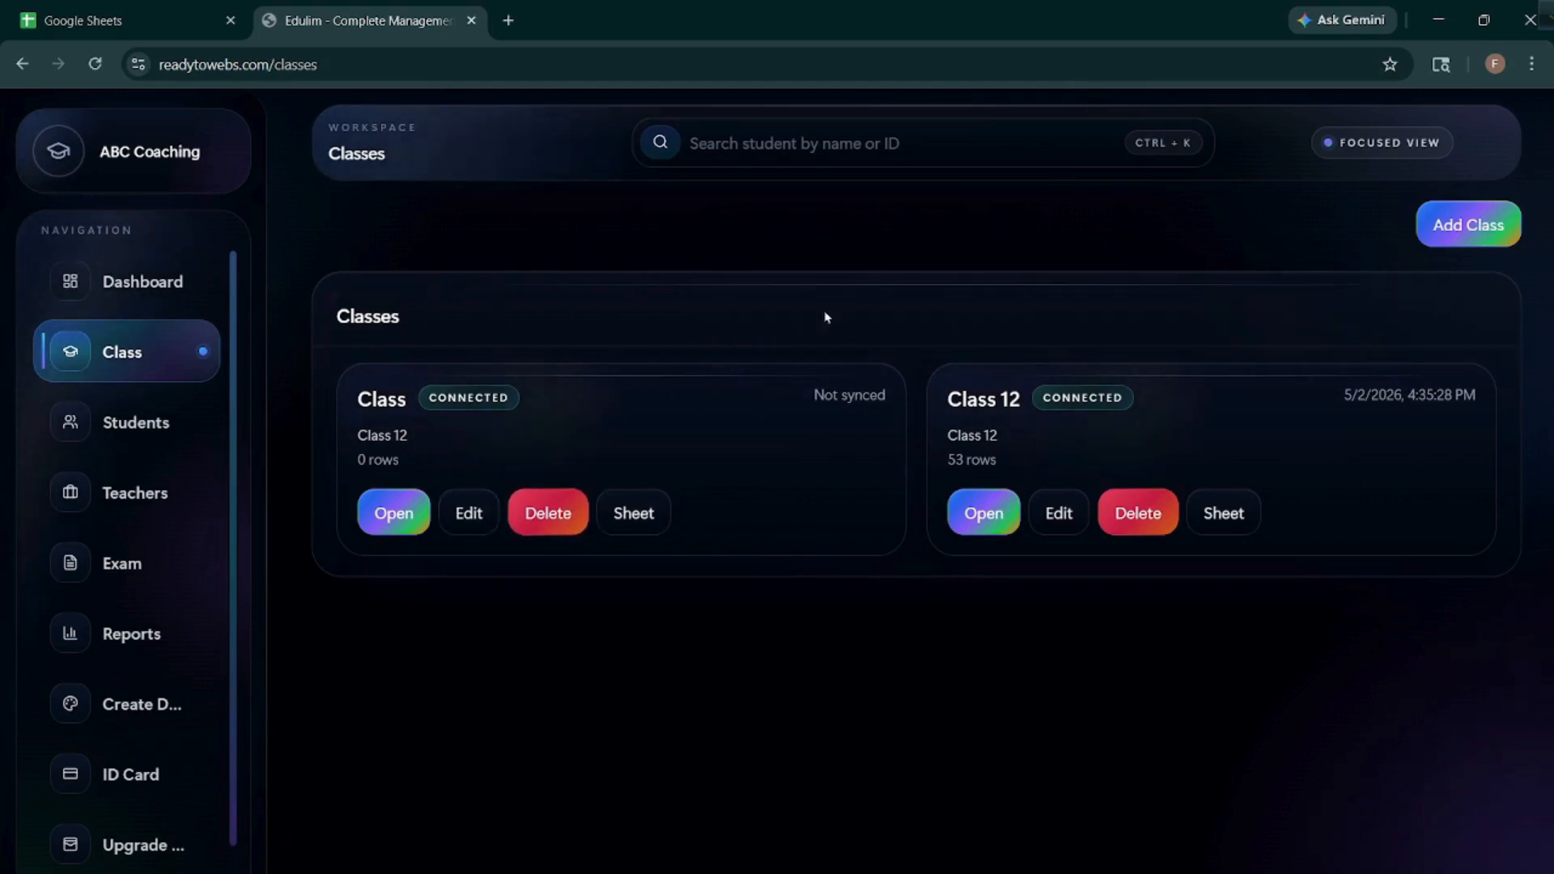
Delete the class named "Class" and reload the Classes page.
left_click(532, 518)
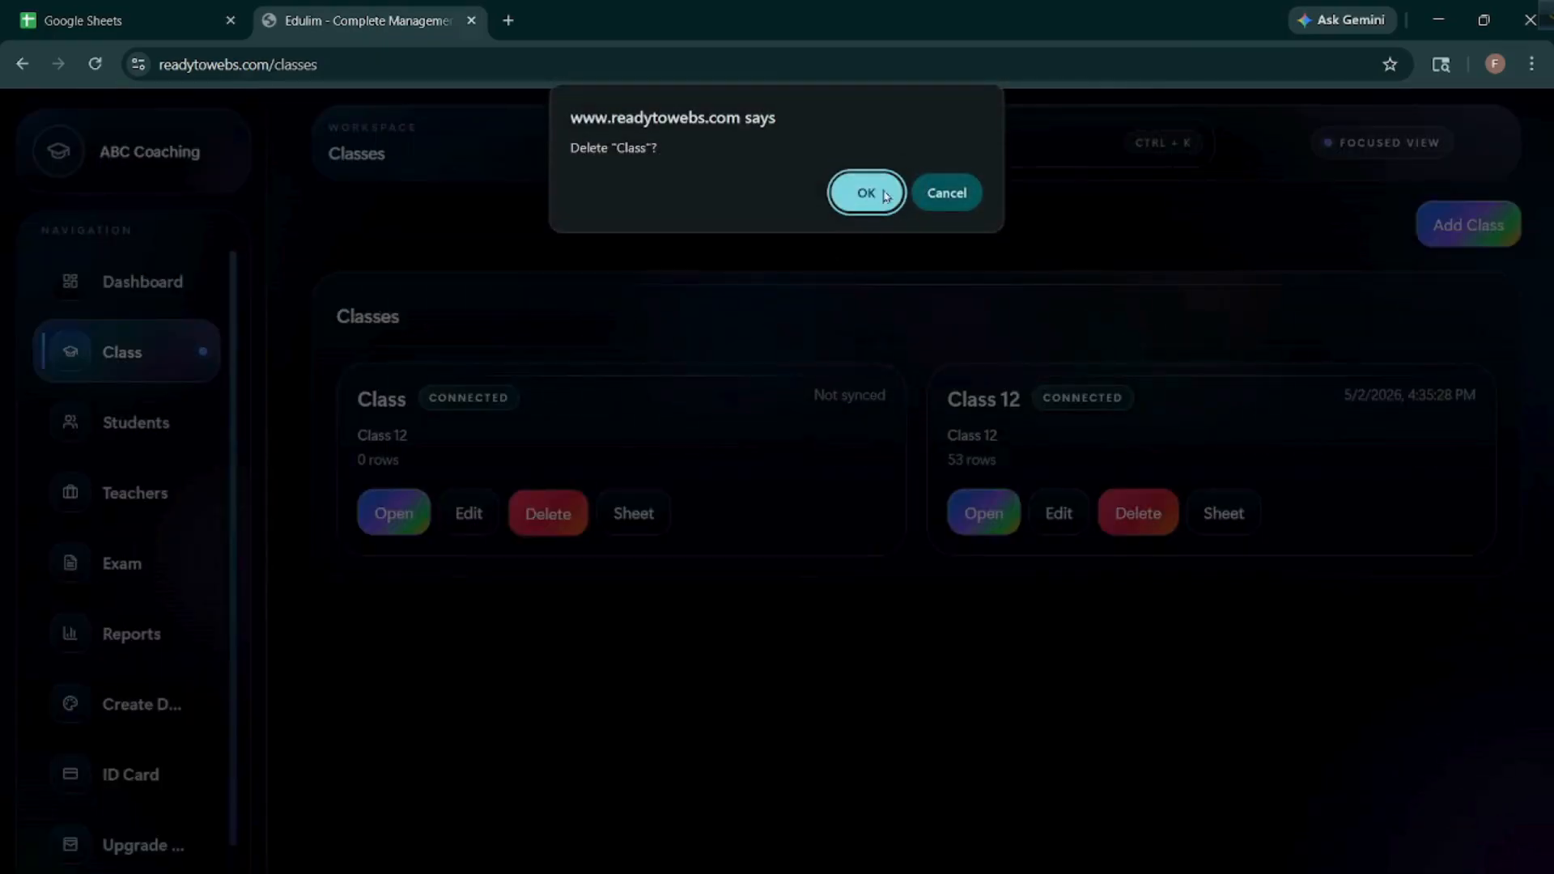
left_click(852, 194)
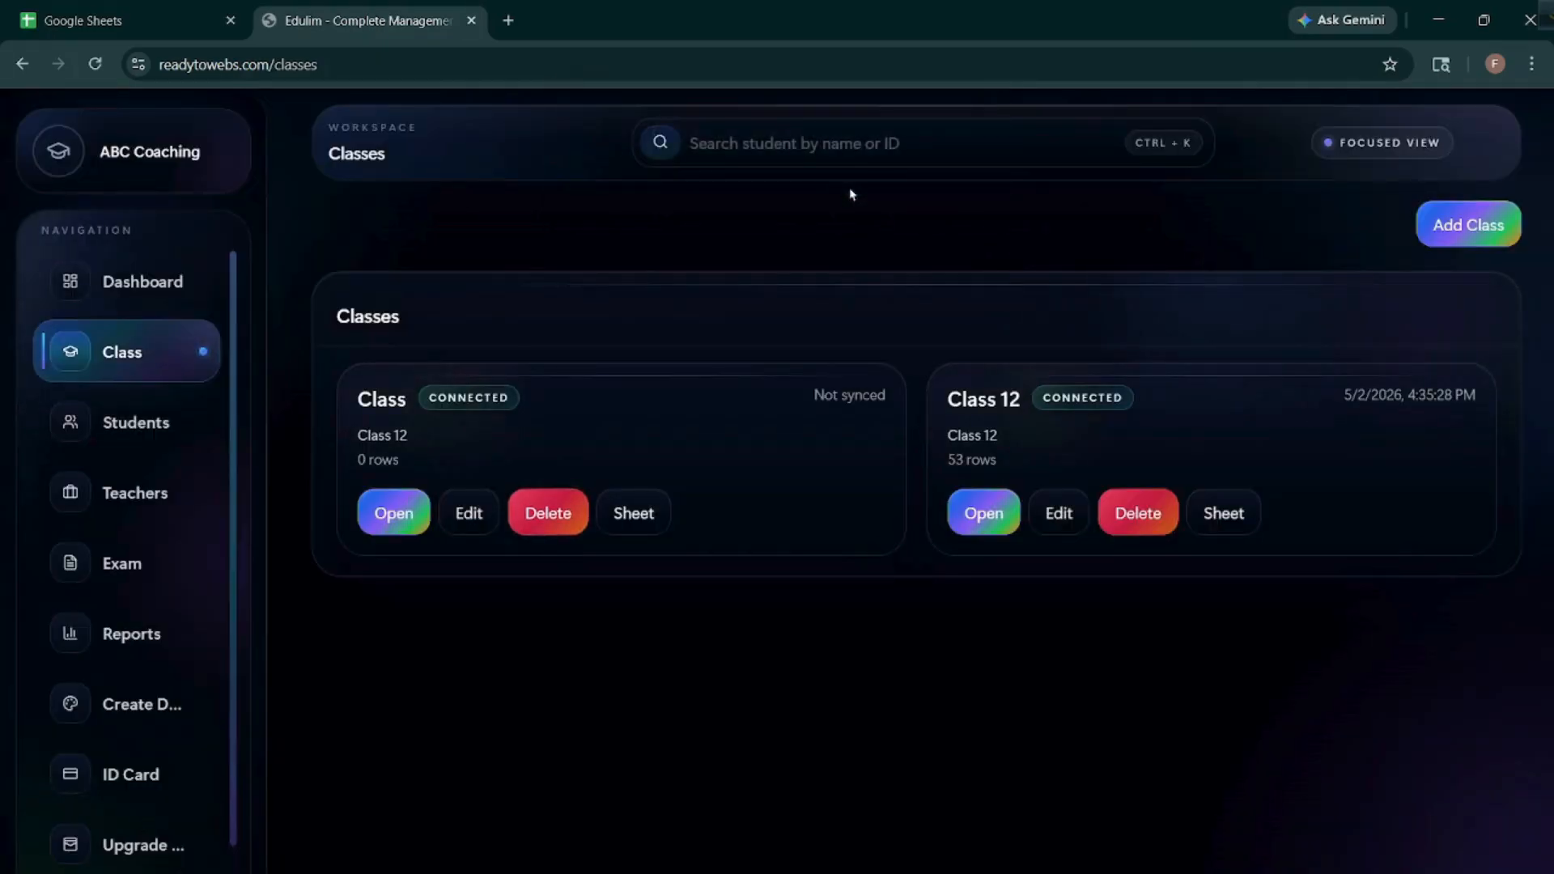
left_click(94, 70)
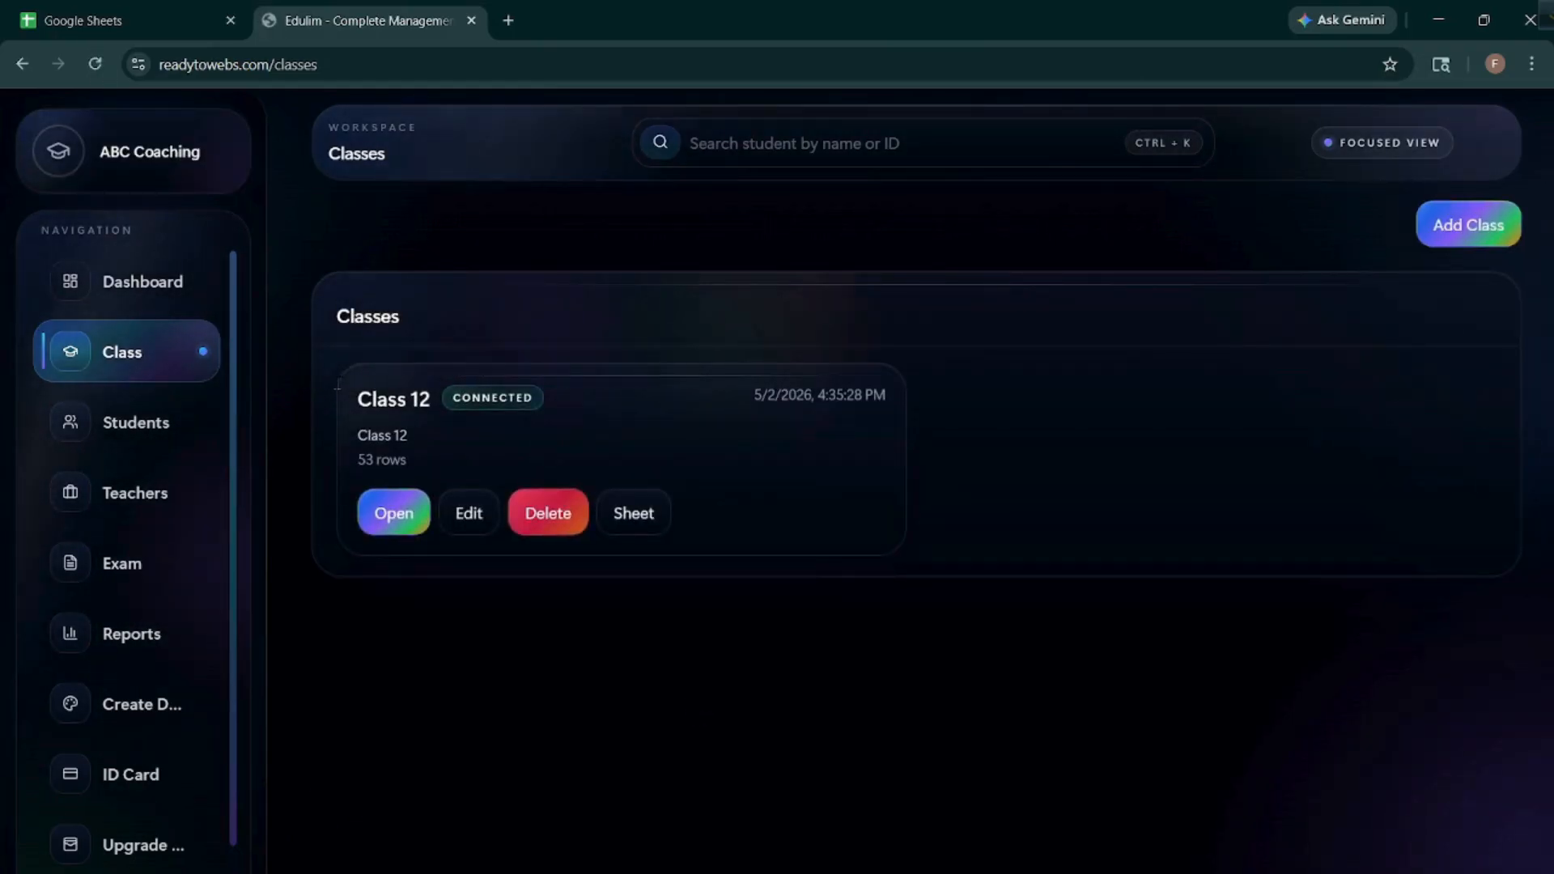
Open the Students workspace and examine the Class 12 sheet connection and the rows of the student directory.
left_click(108, 439)
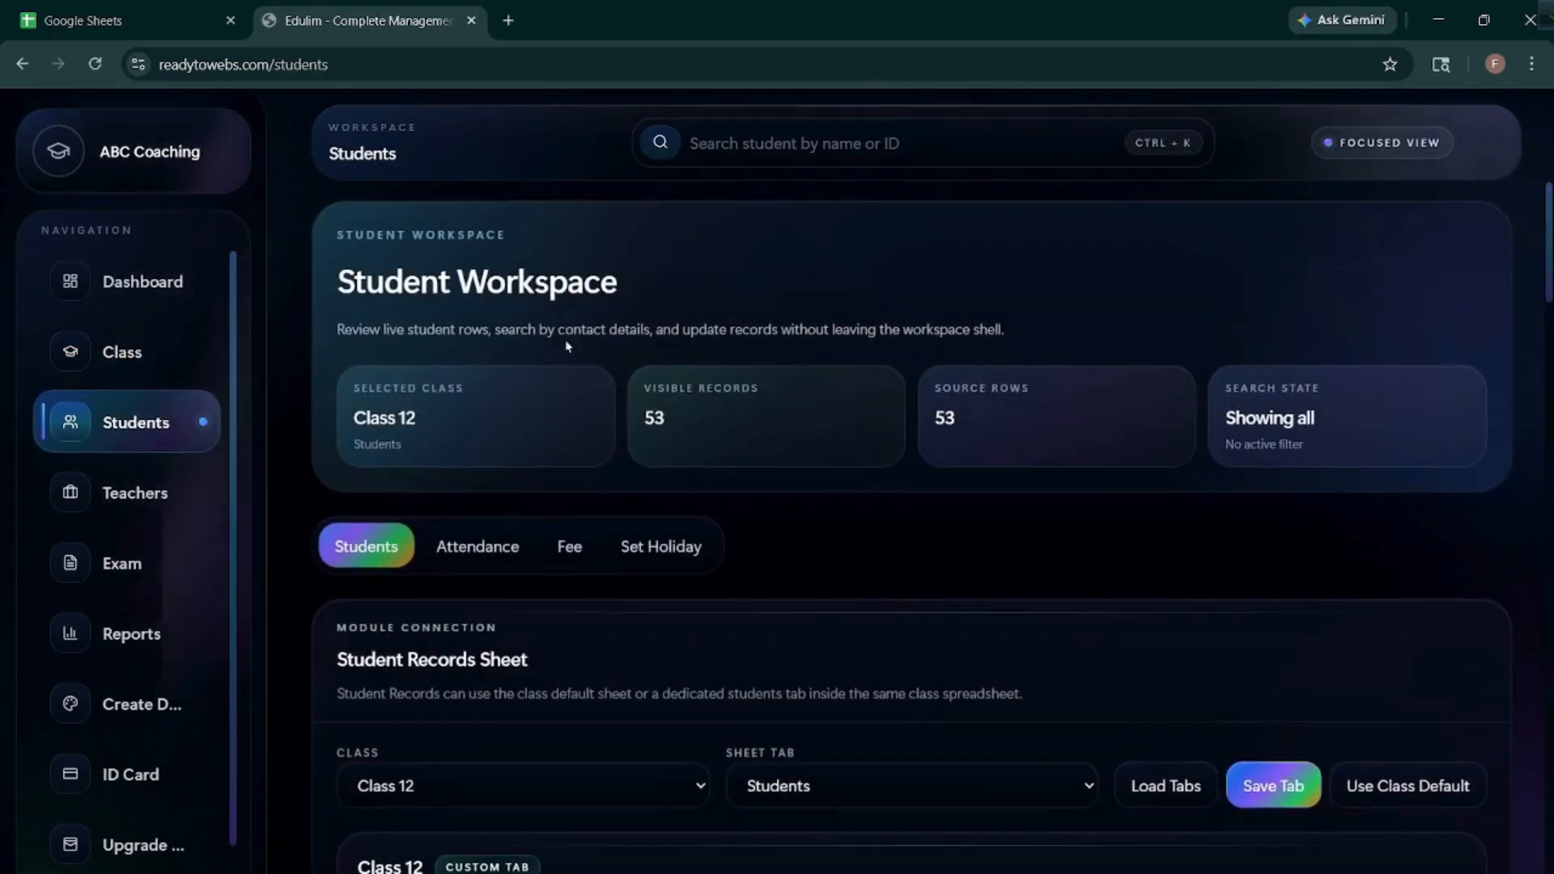
scroll(604, 348, "down", 2)
scroll(605, 354, "up", 1)
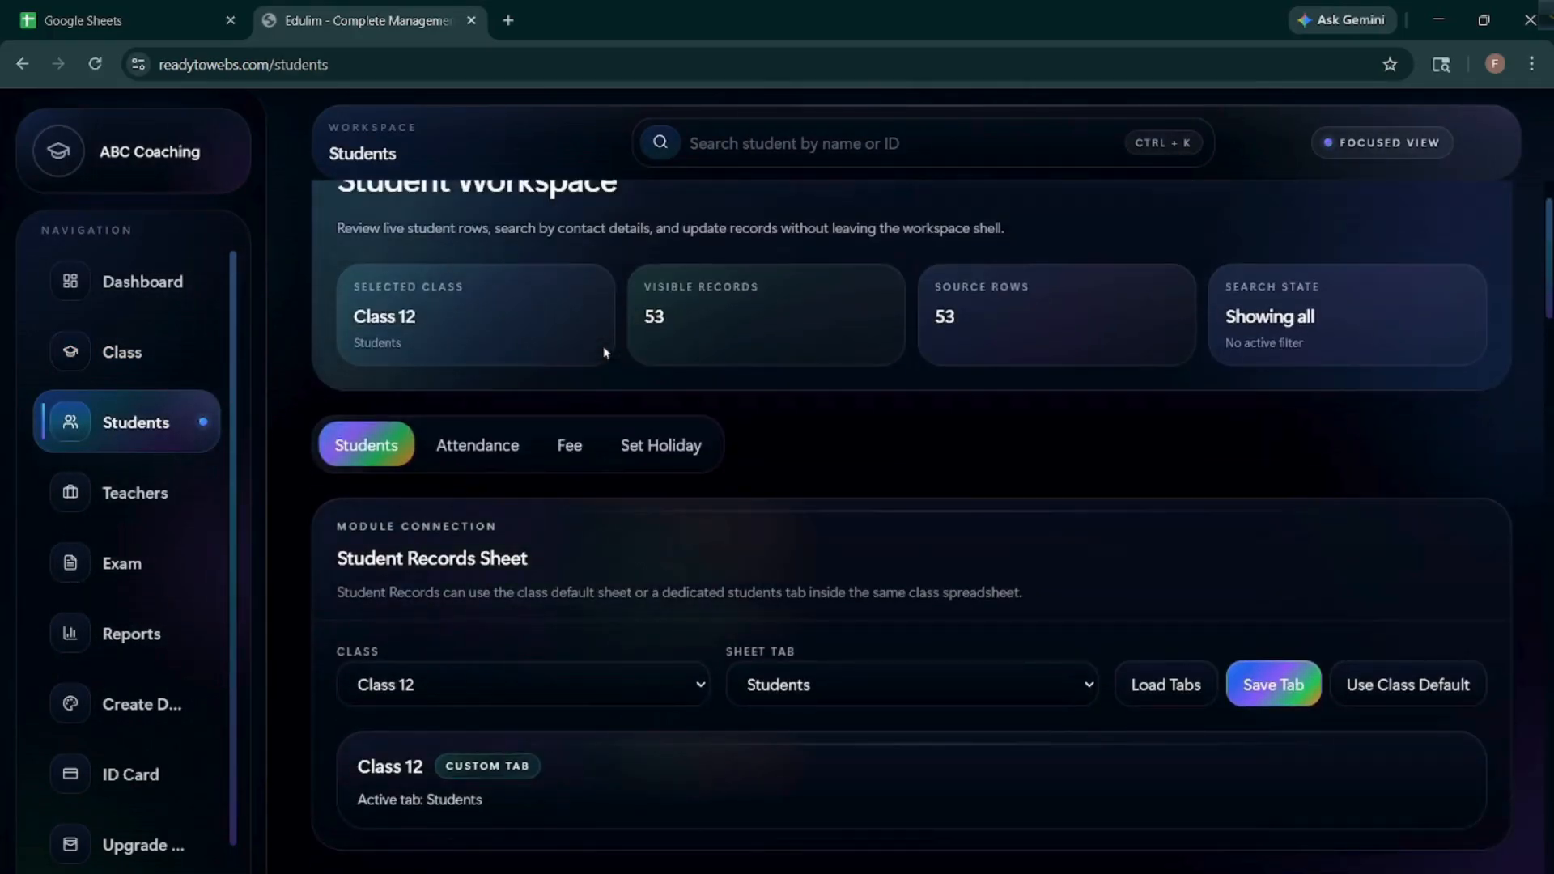
scroll(468, 712, "down", 2)
scroll(468, 713, "up", 1)
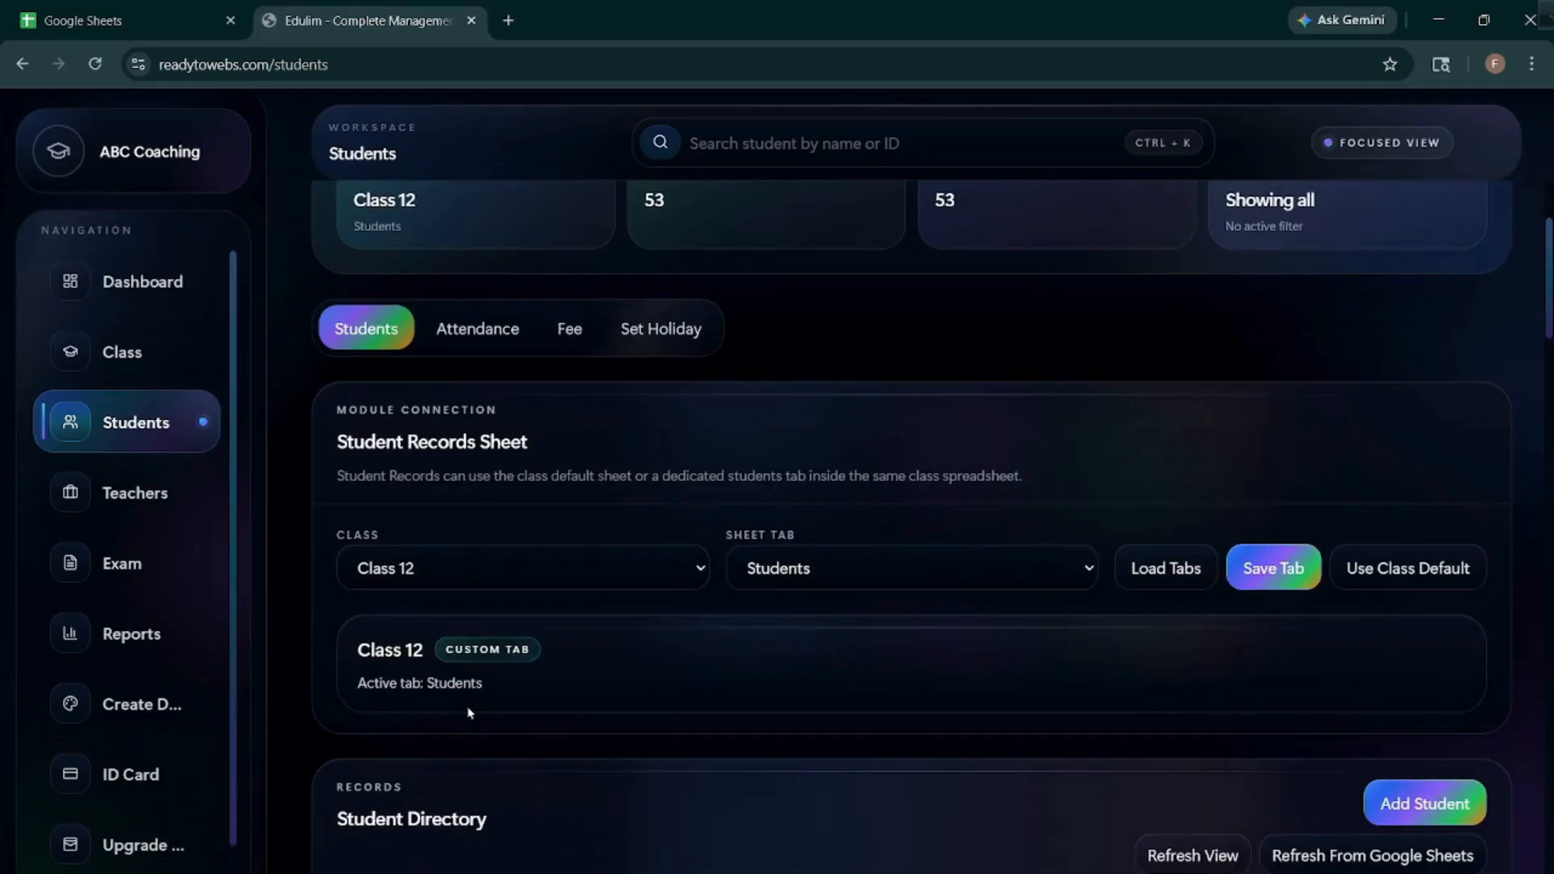
scroll(468, 712, "down", 10)
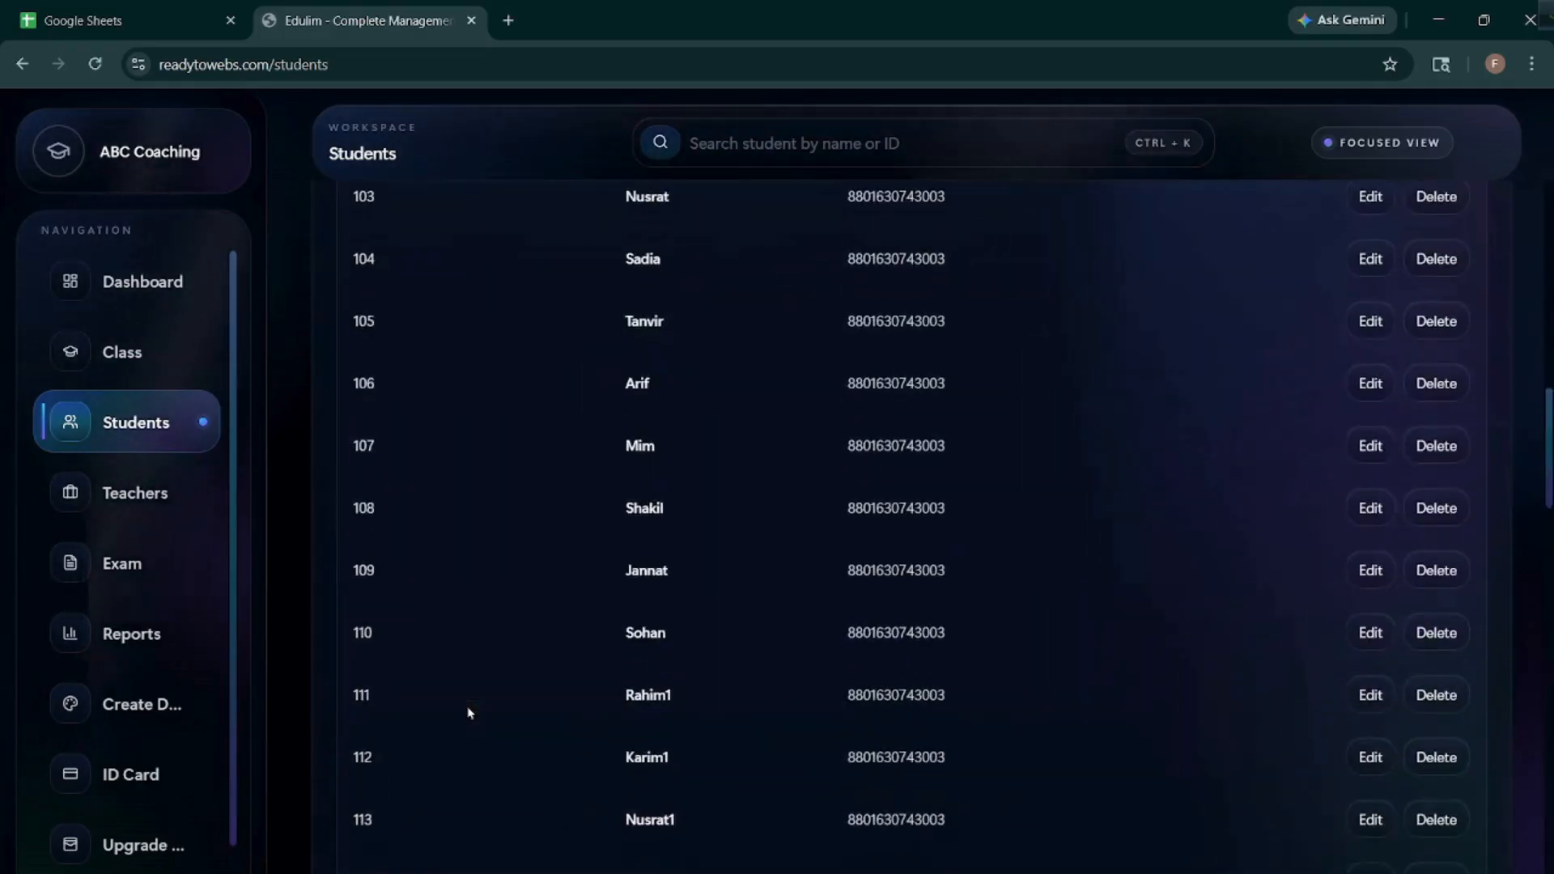
scroll(850, 645, "down", 1)
scroll(850, 648, "up", 5)
scroll(850, 642, "down", 9)
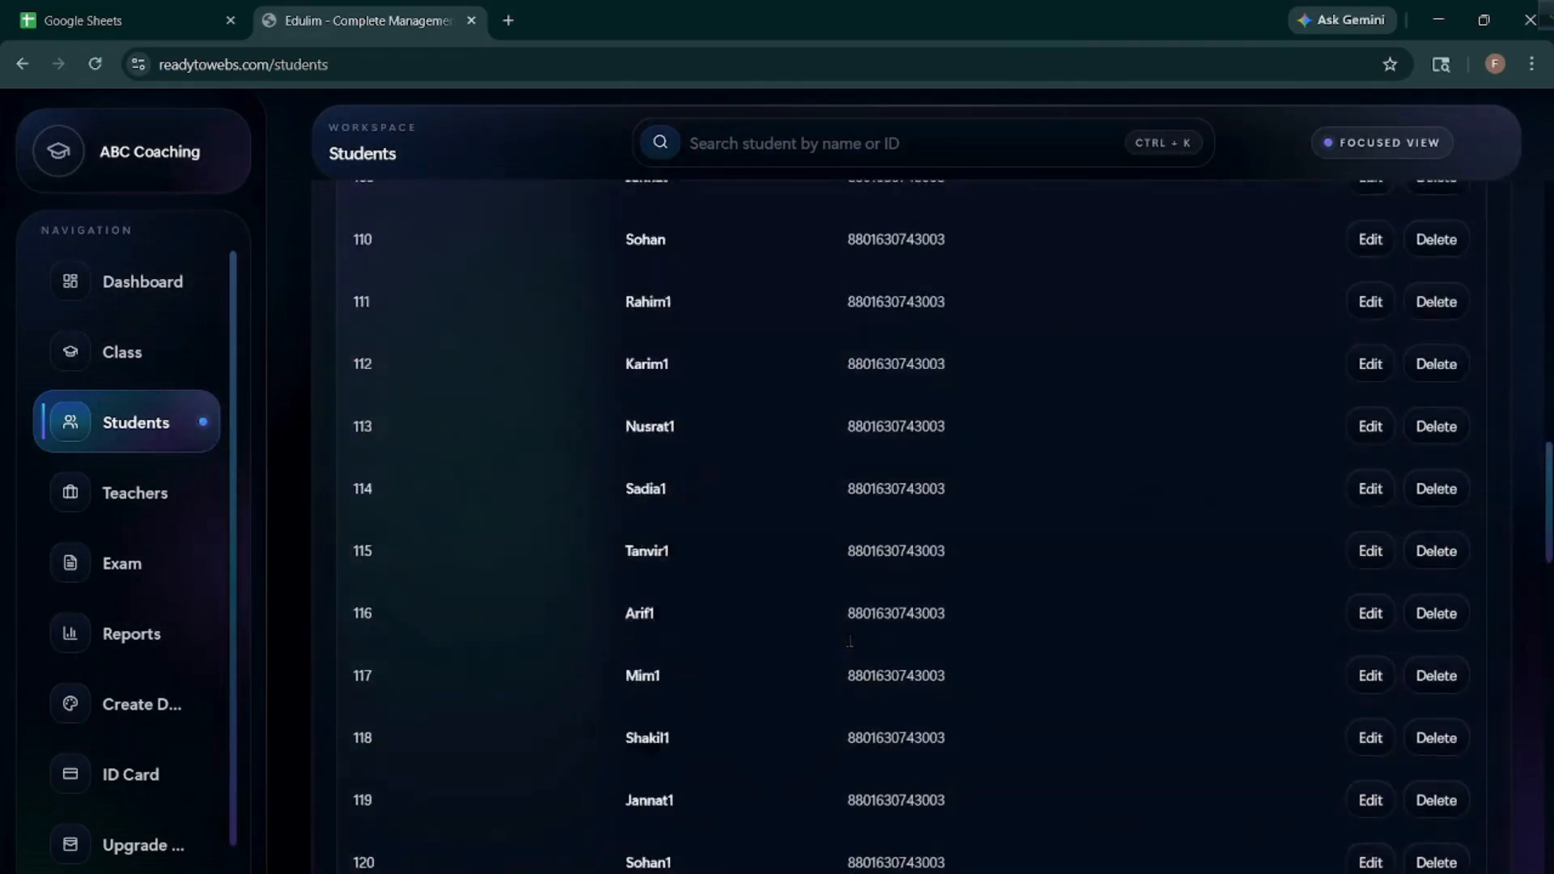
scroll(850, 641, "down", 14)
scroll(853, 645, "up", 13)
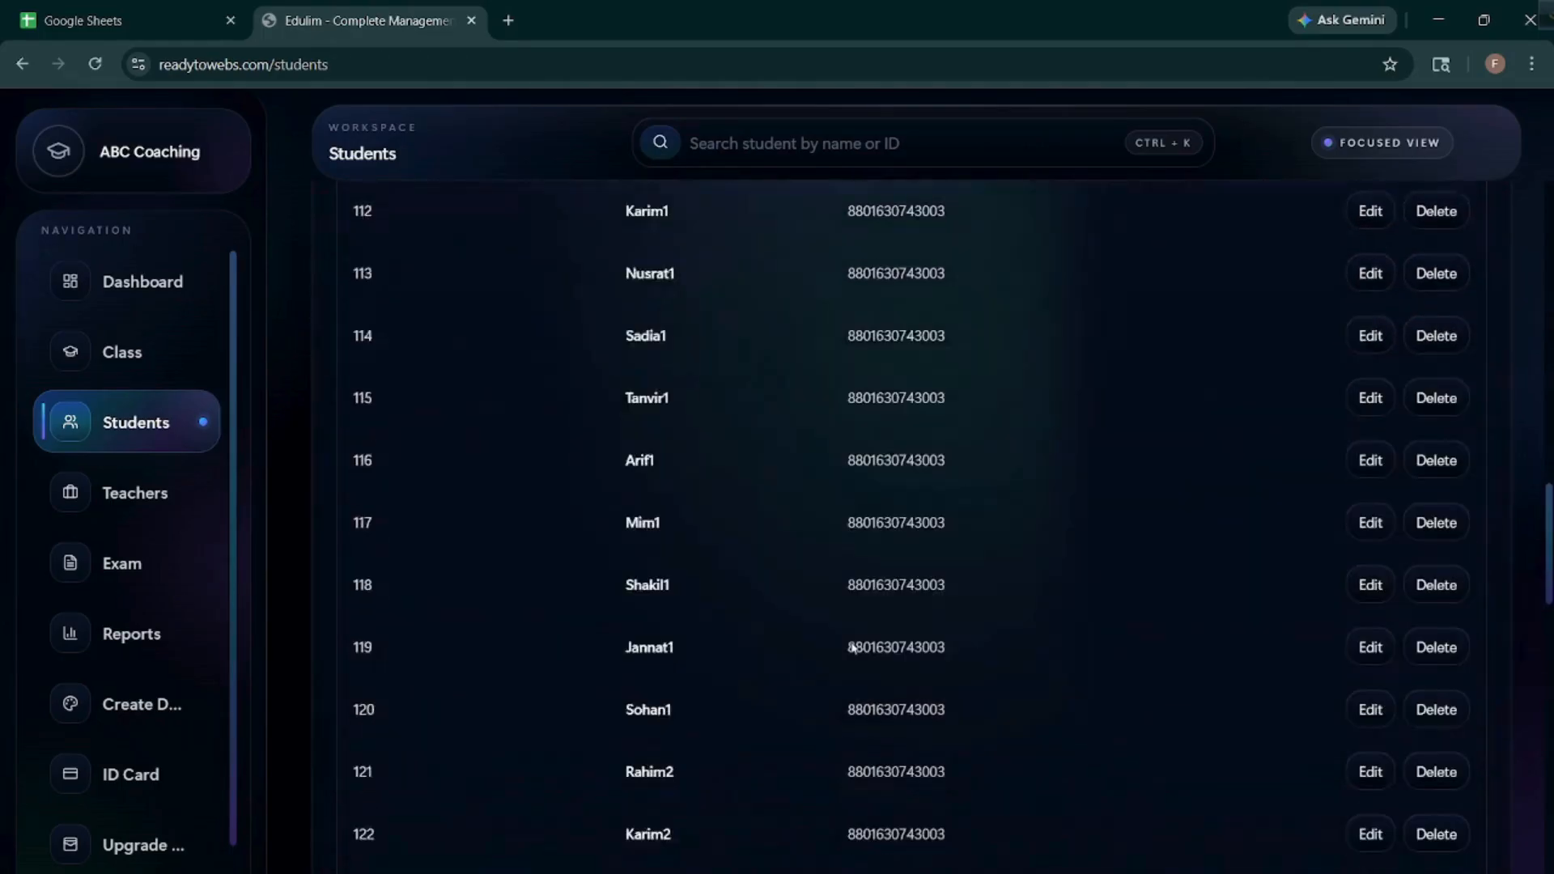
scroll(1251, 405, "up", 8)
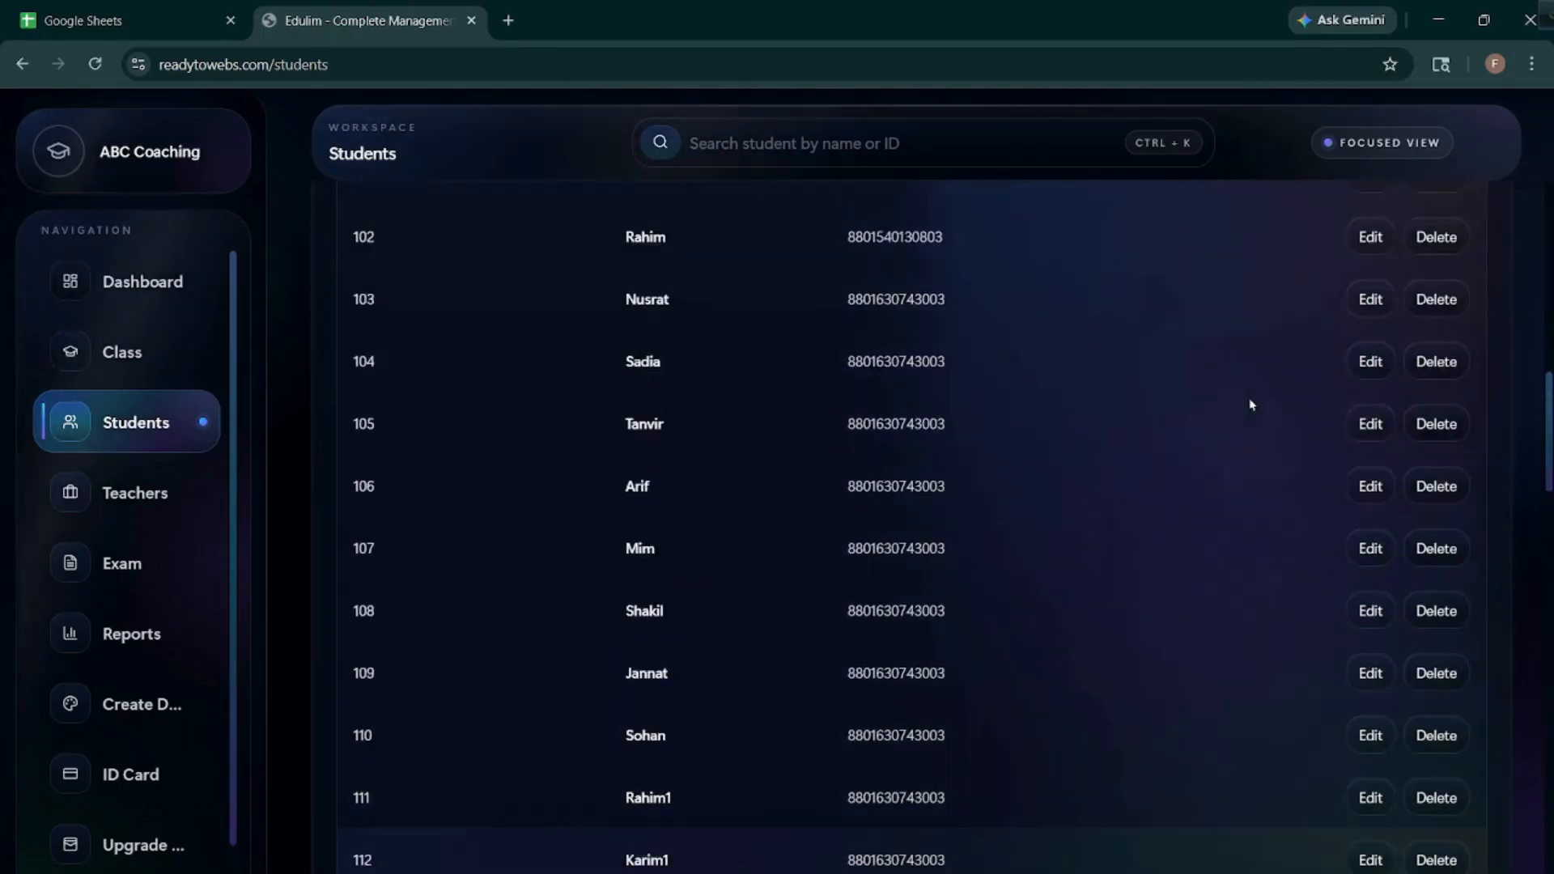
scroll(1251, 405, "up", 7)
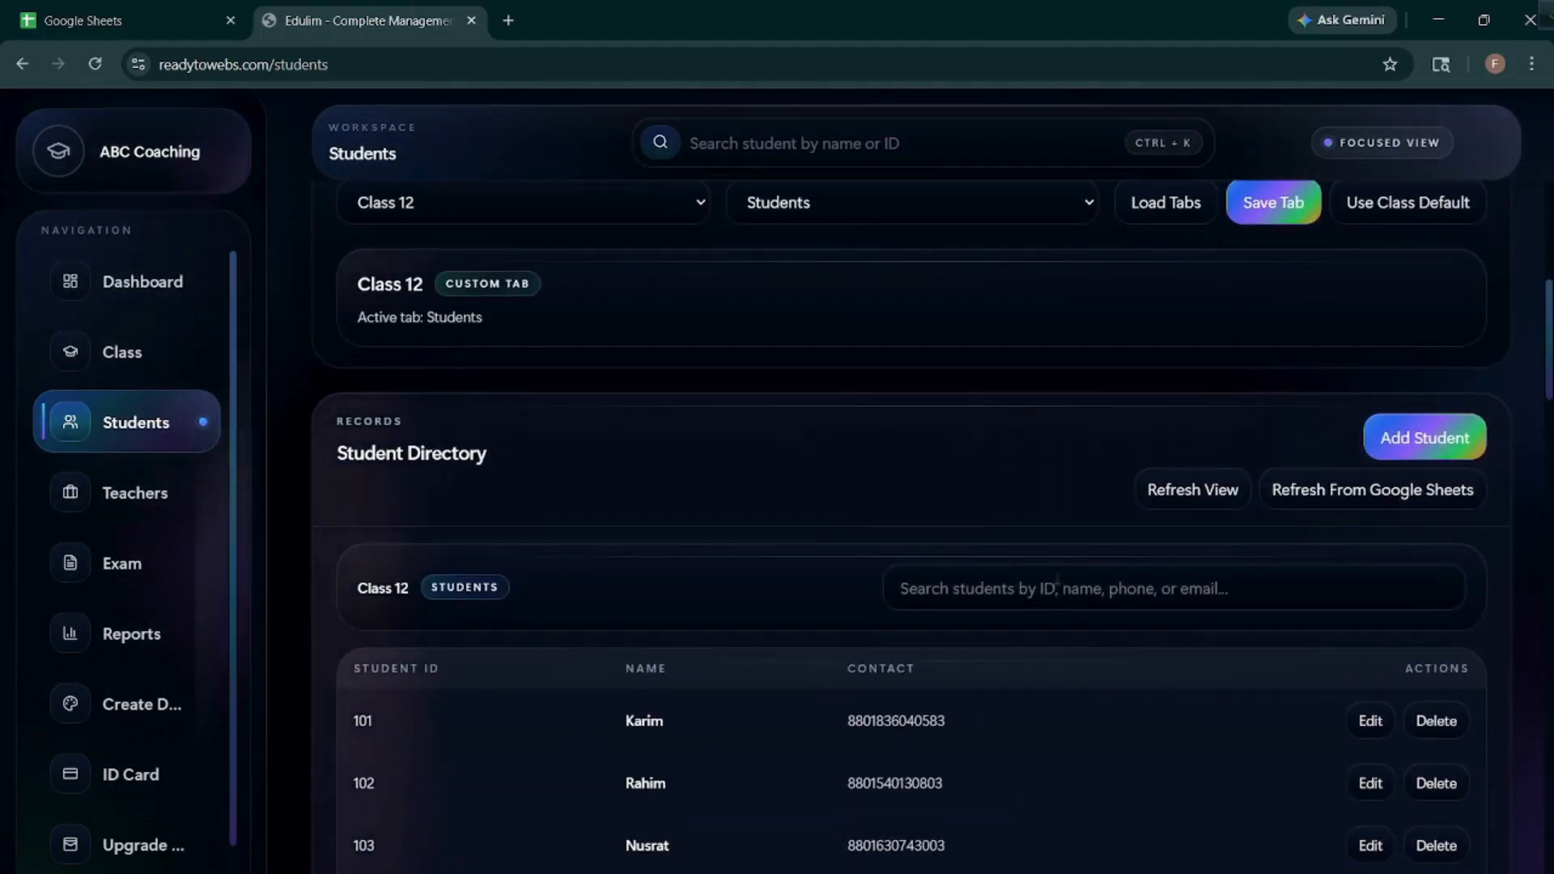
scroll(788, 544, "up", 3)
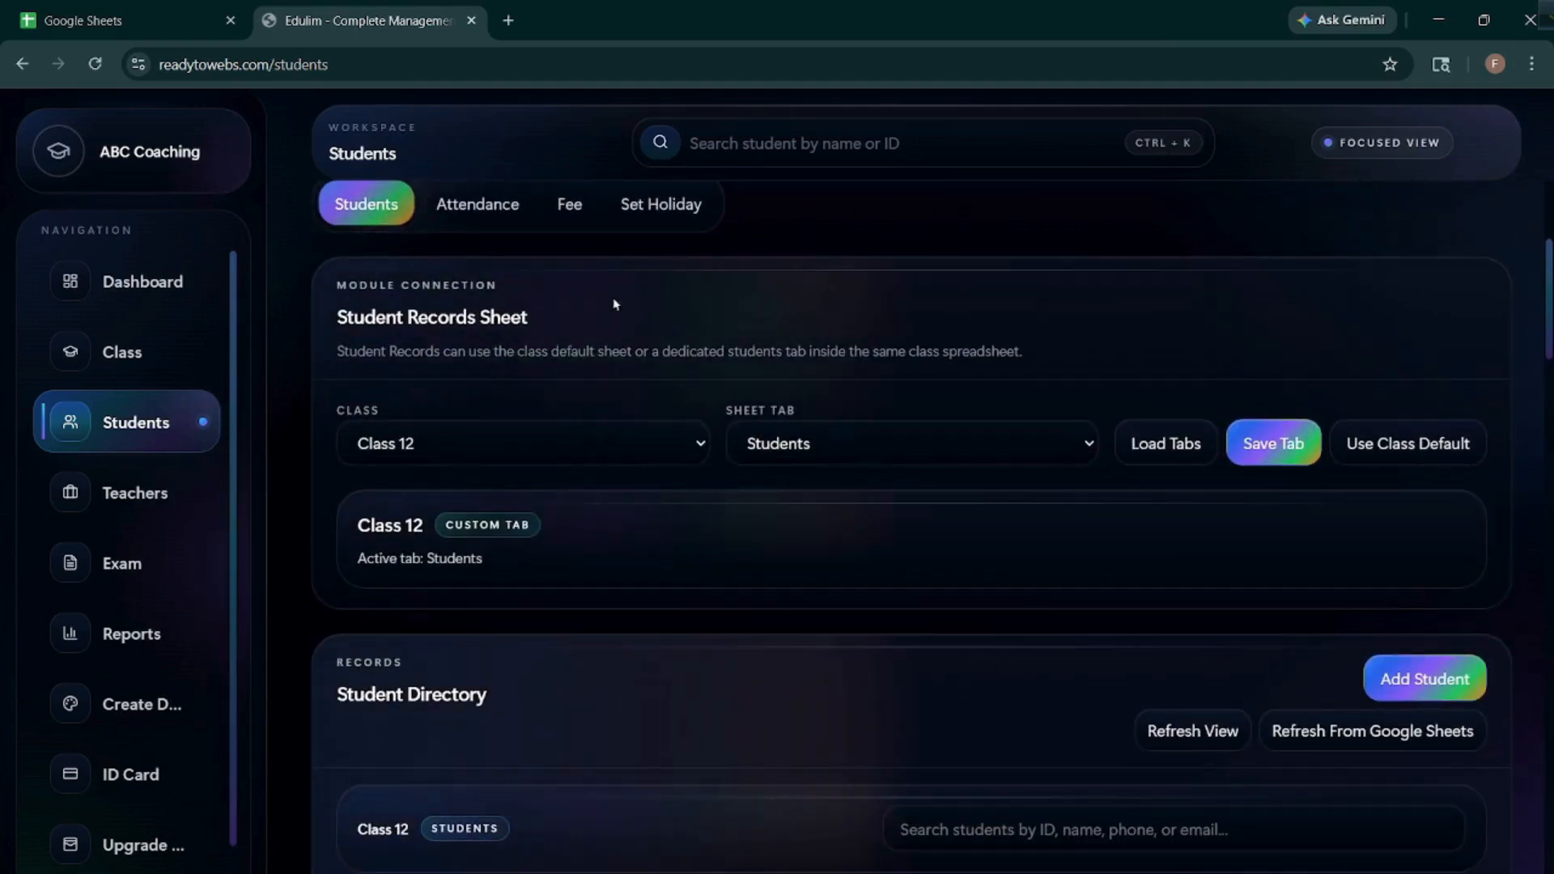
Open the student attendance page and review the attendance status of everyone in the Class 12 roster.
left_click(476, 206)
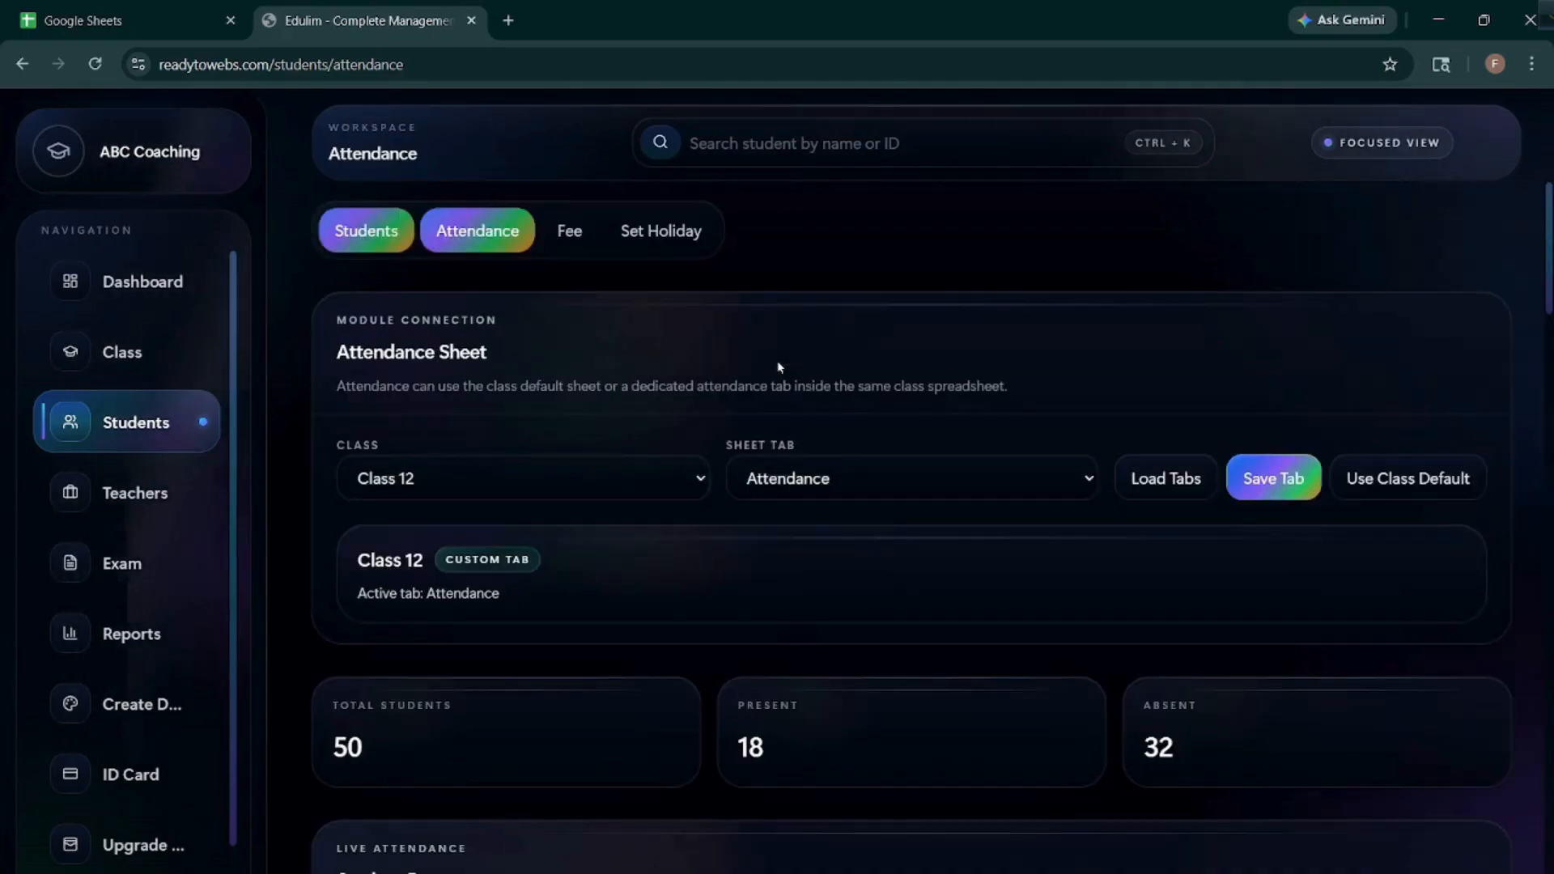
scroll(779, 367, "down", 6)
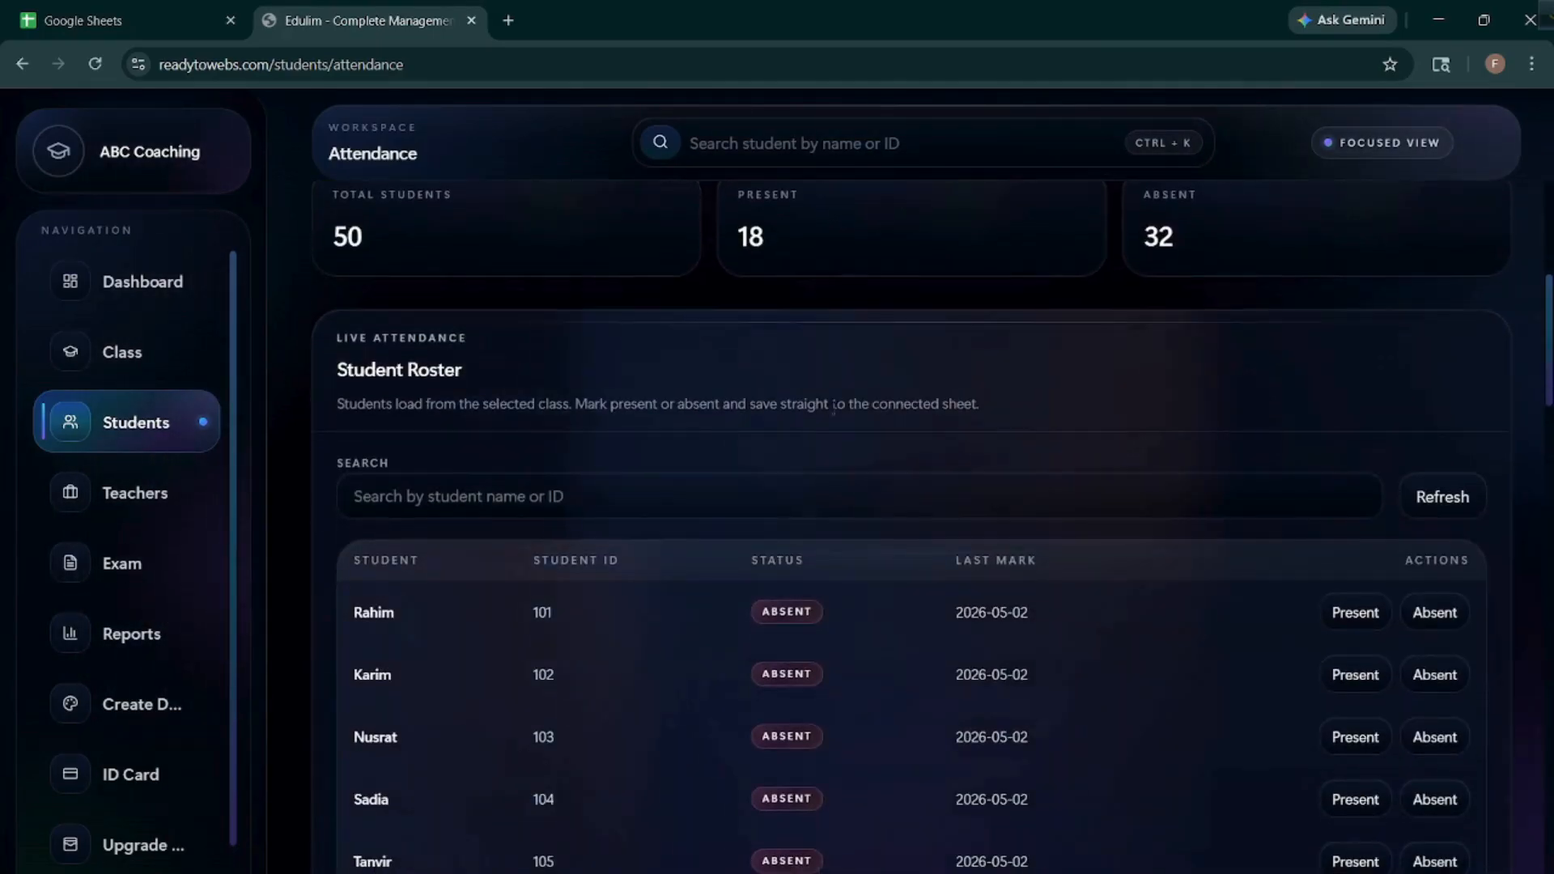
scroll(897, 702, "down", 20)
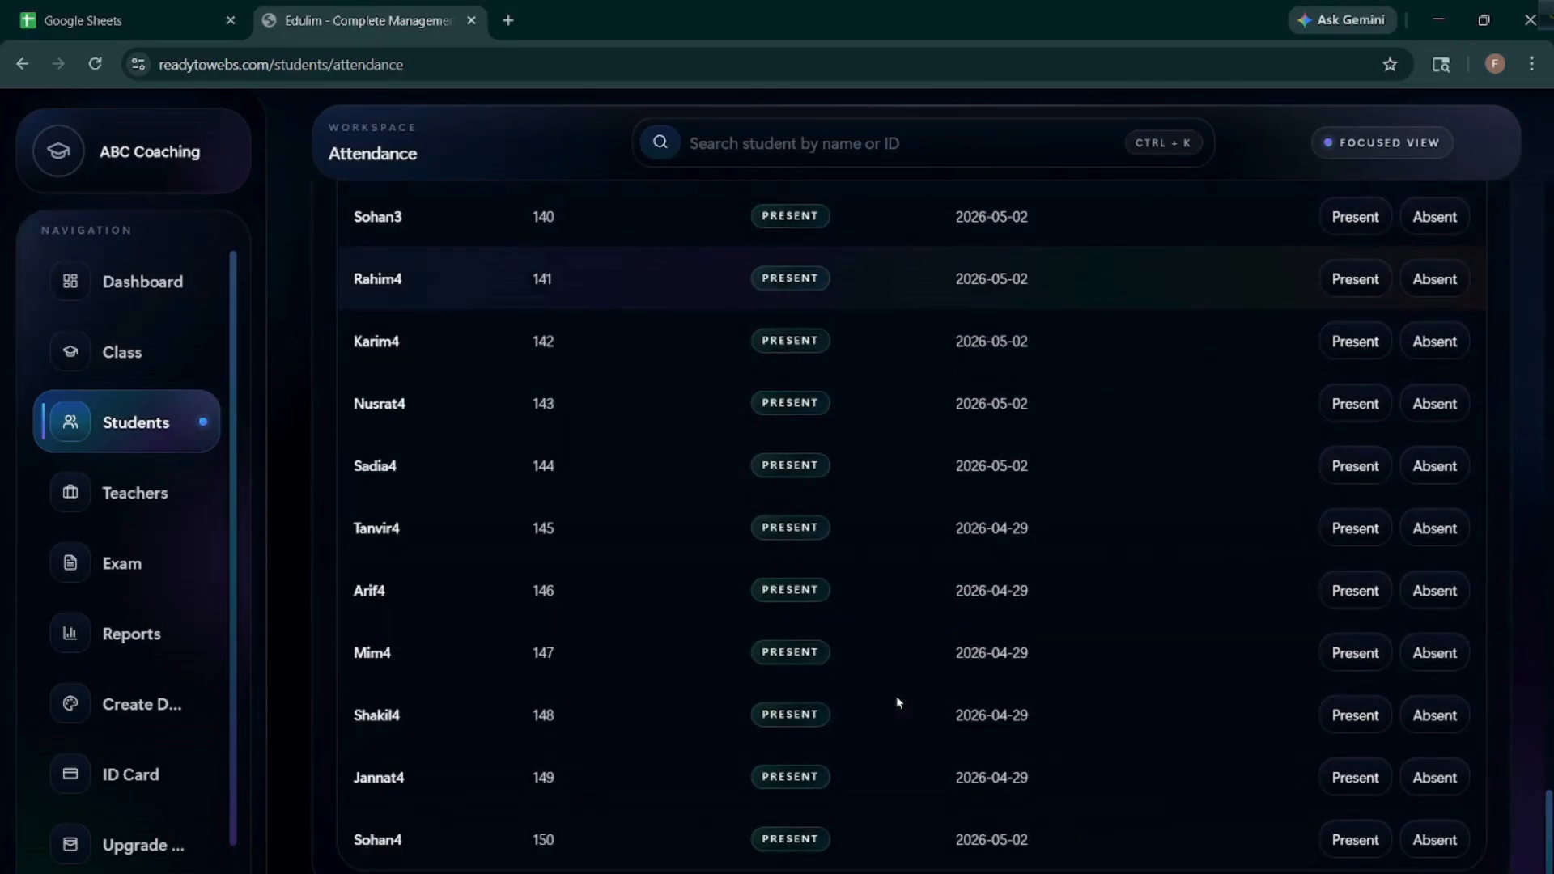
scroll(896, 702, "up", 6)
scroll(897, 702, "up", 20)
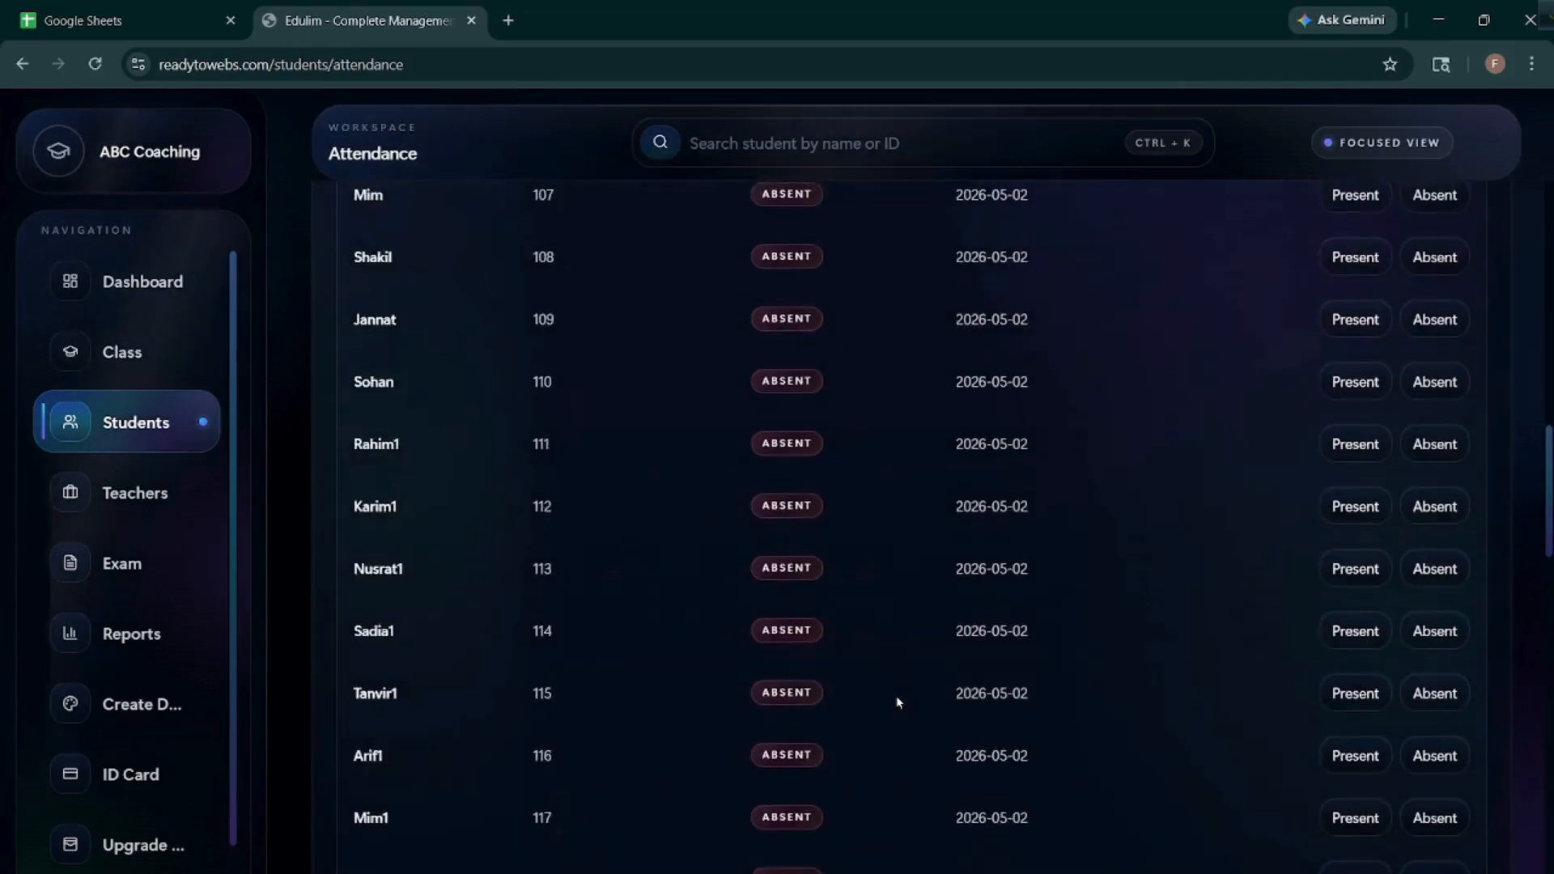
scroll(897, 701, "up", 9)
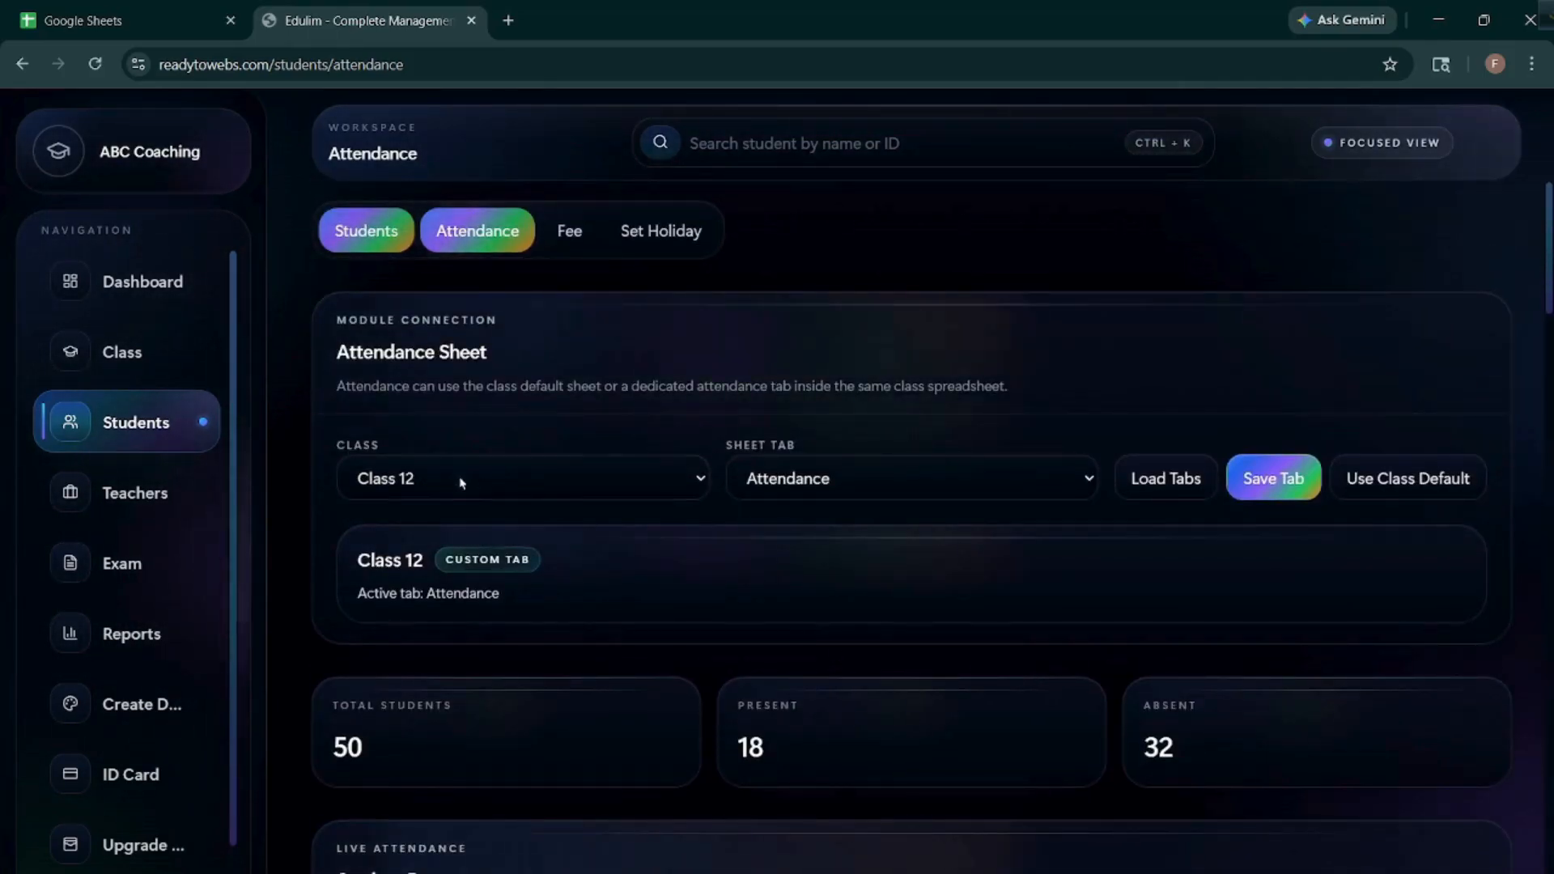
Select Class 12 and its Attendance sheet tab for the attendance sheet connection.
left_click(636, 479)
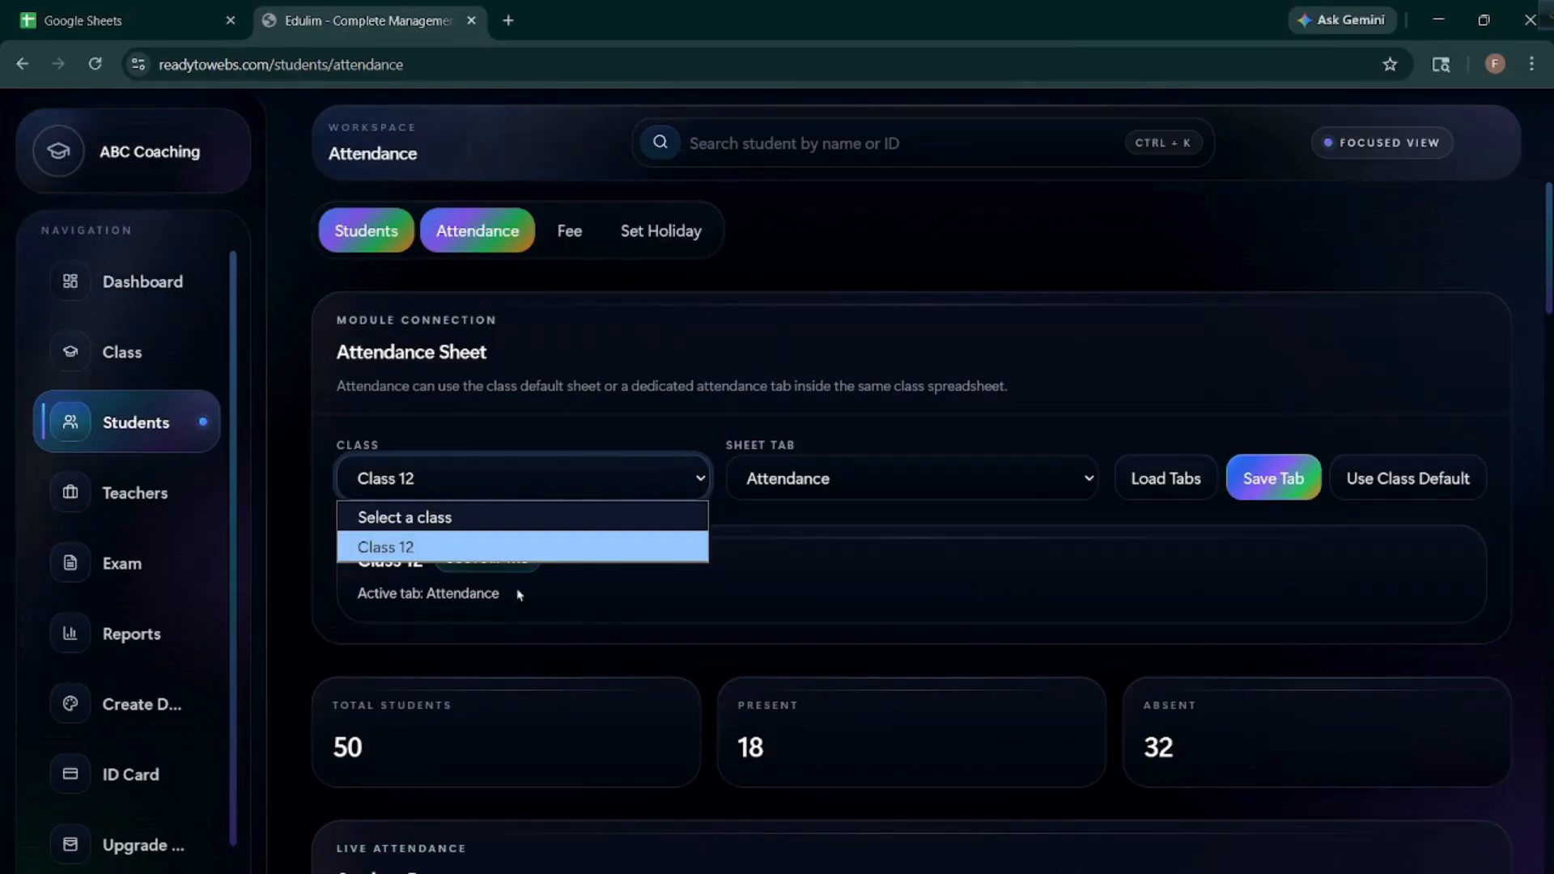
left_click(510, 545)
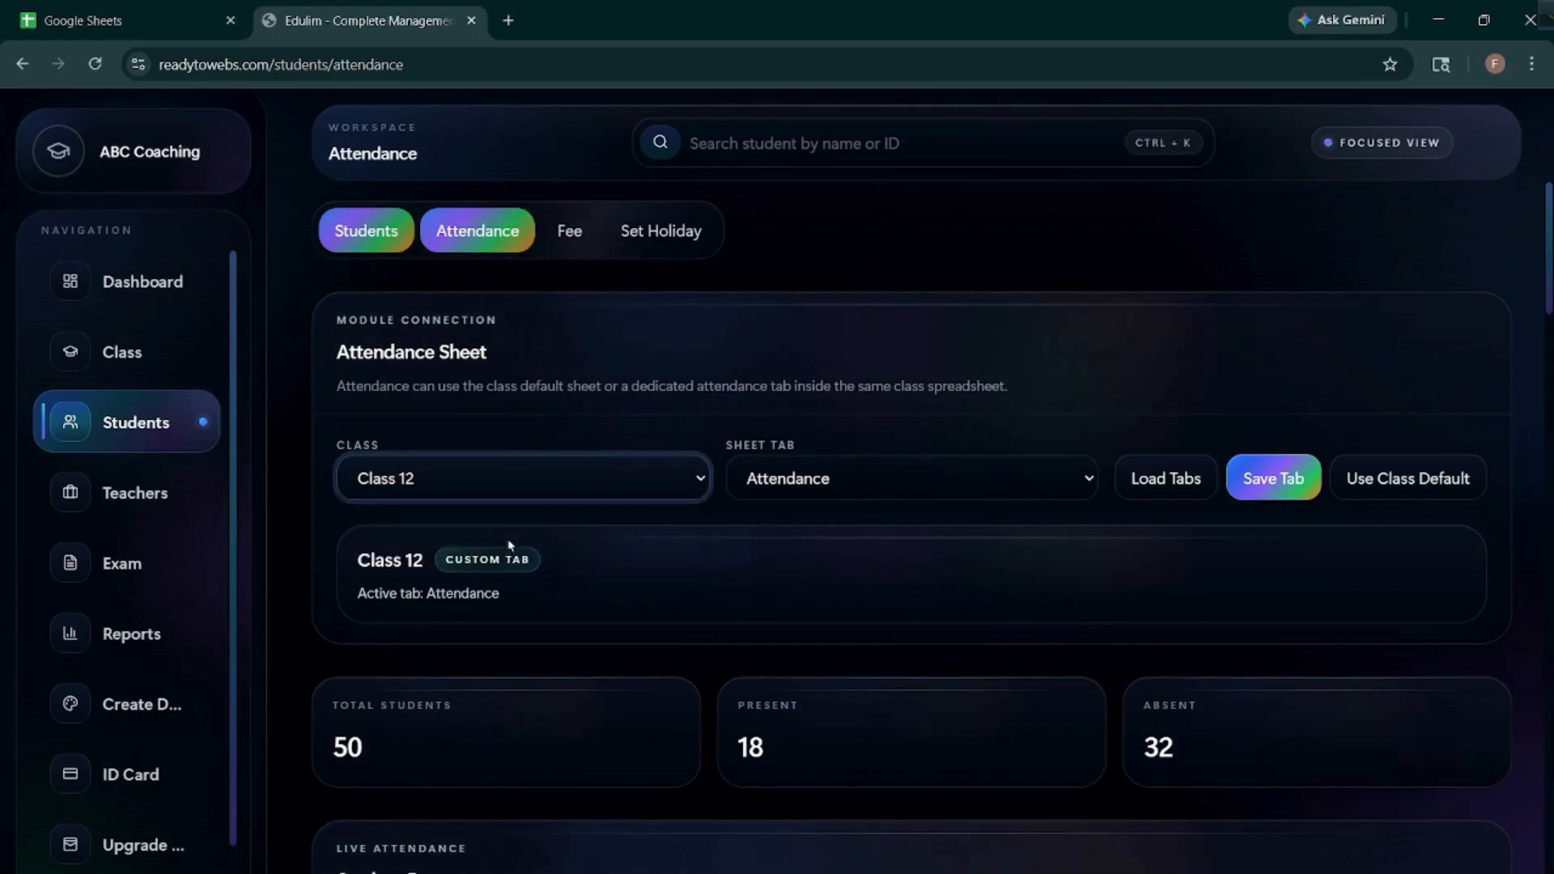
left_click(914, 480)
left_click(888, 546)
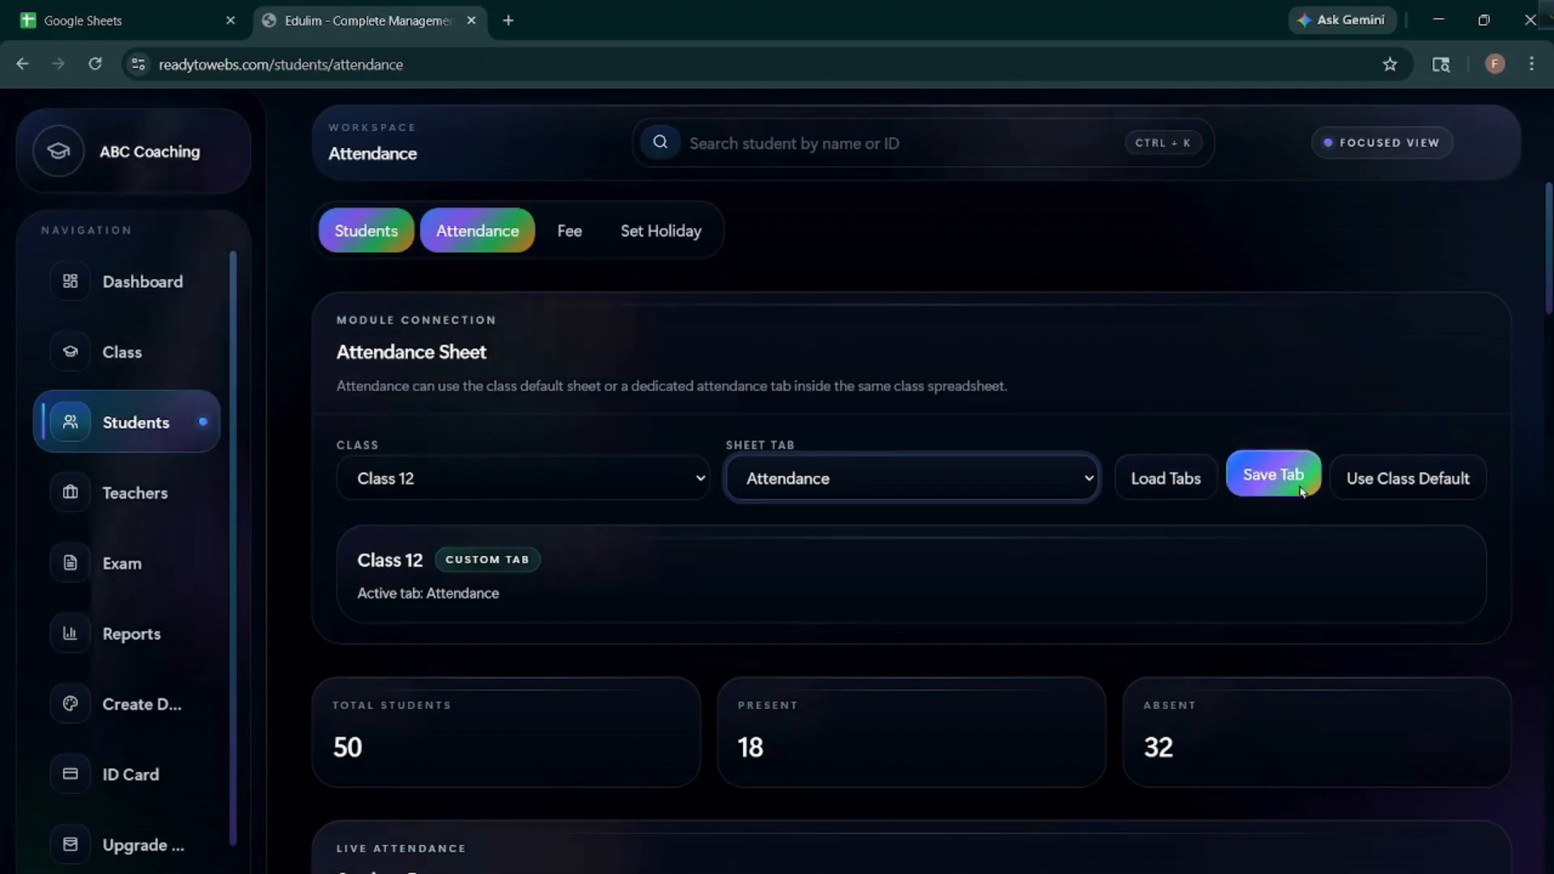
Mark the first three students in the attendance roster present, and set the first one back to absent.
scroll(1302, 492, "down", 5)
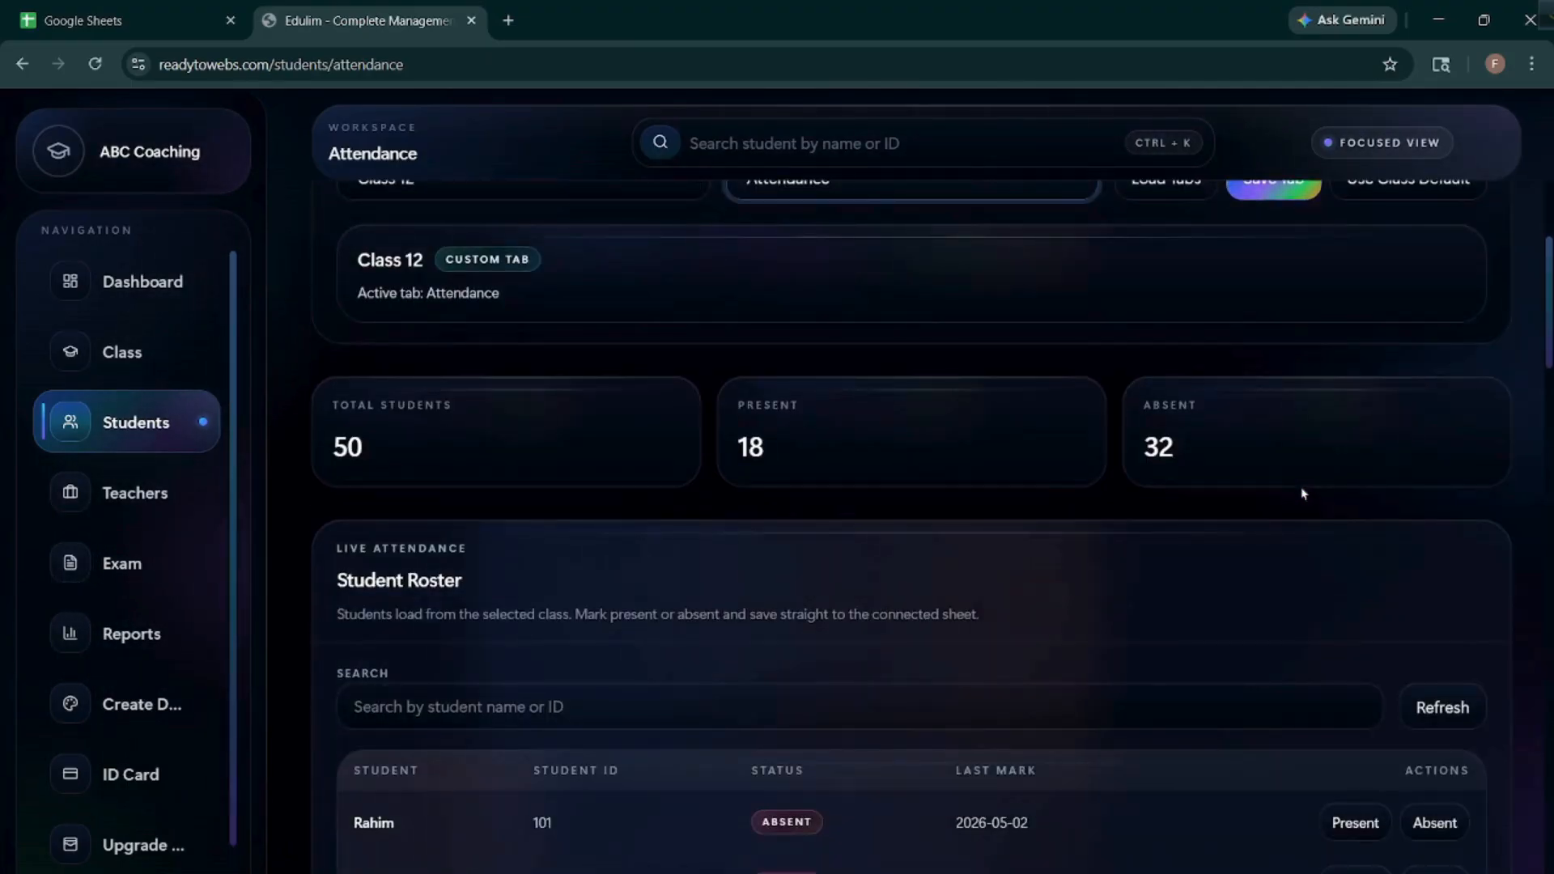
scroll(1302, 493, "down", 1)
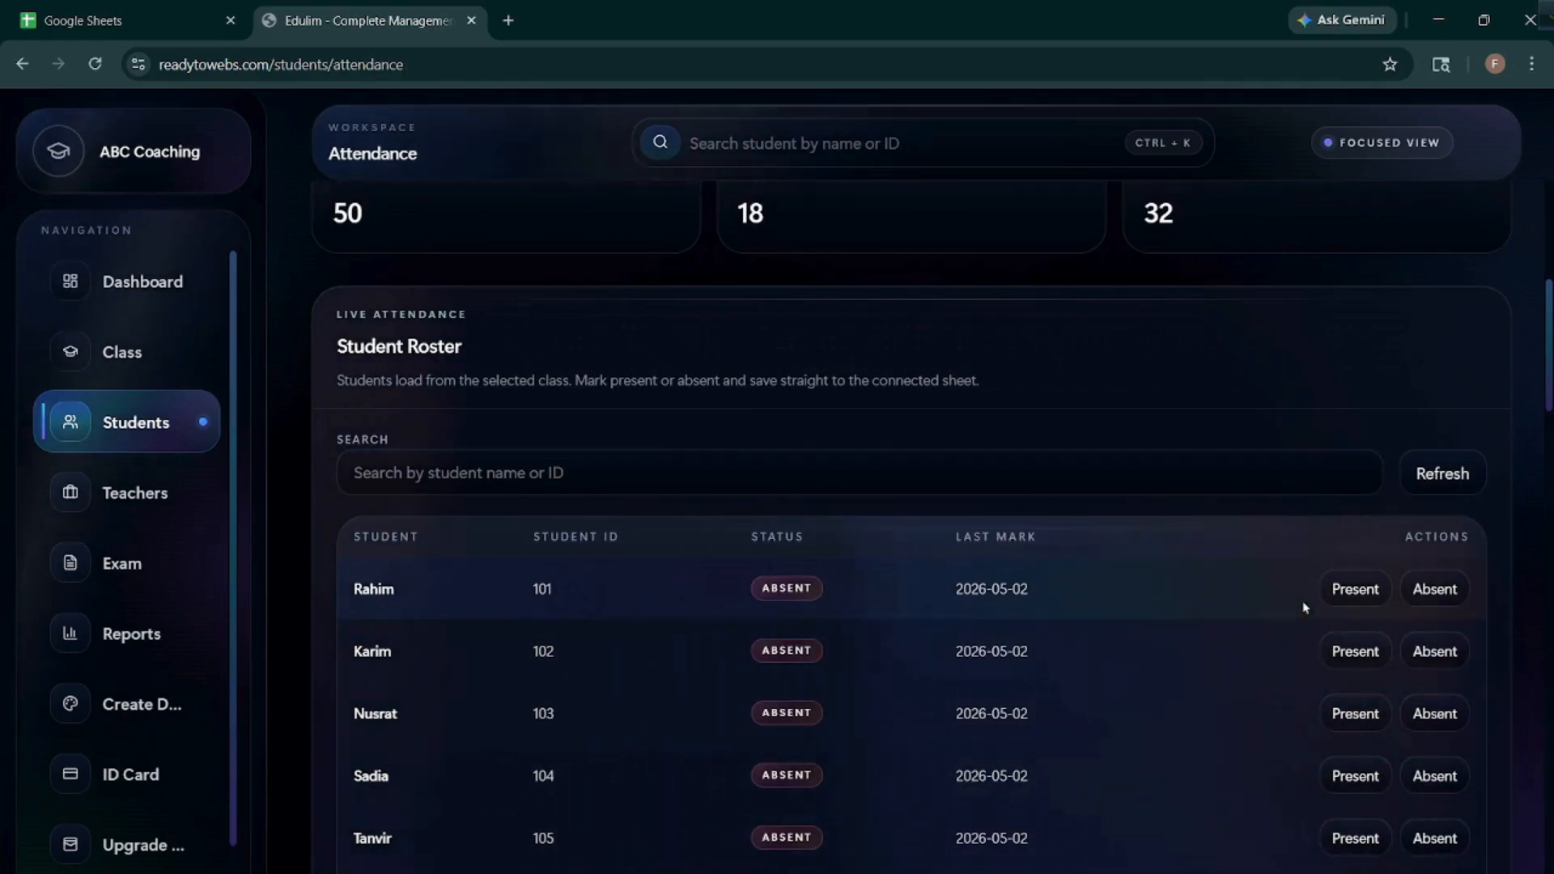
left_click(1357, 588)
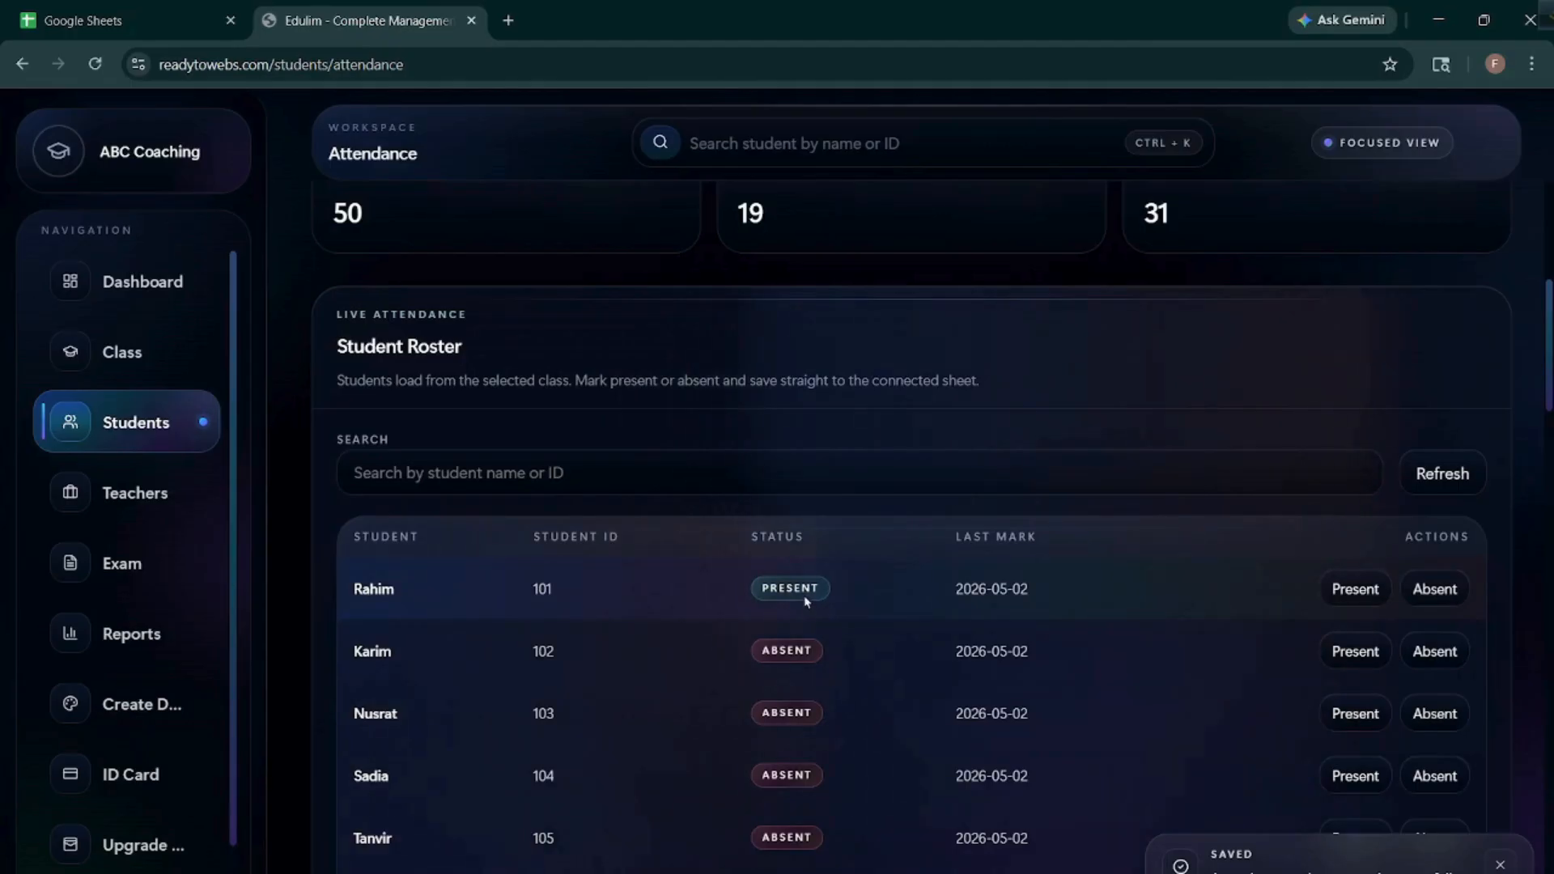
left_click(1355, 652)
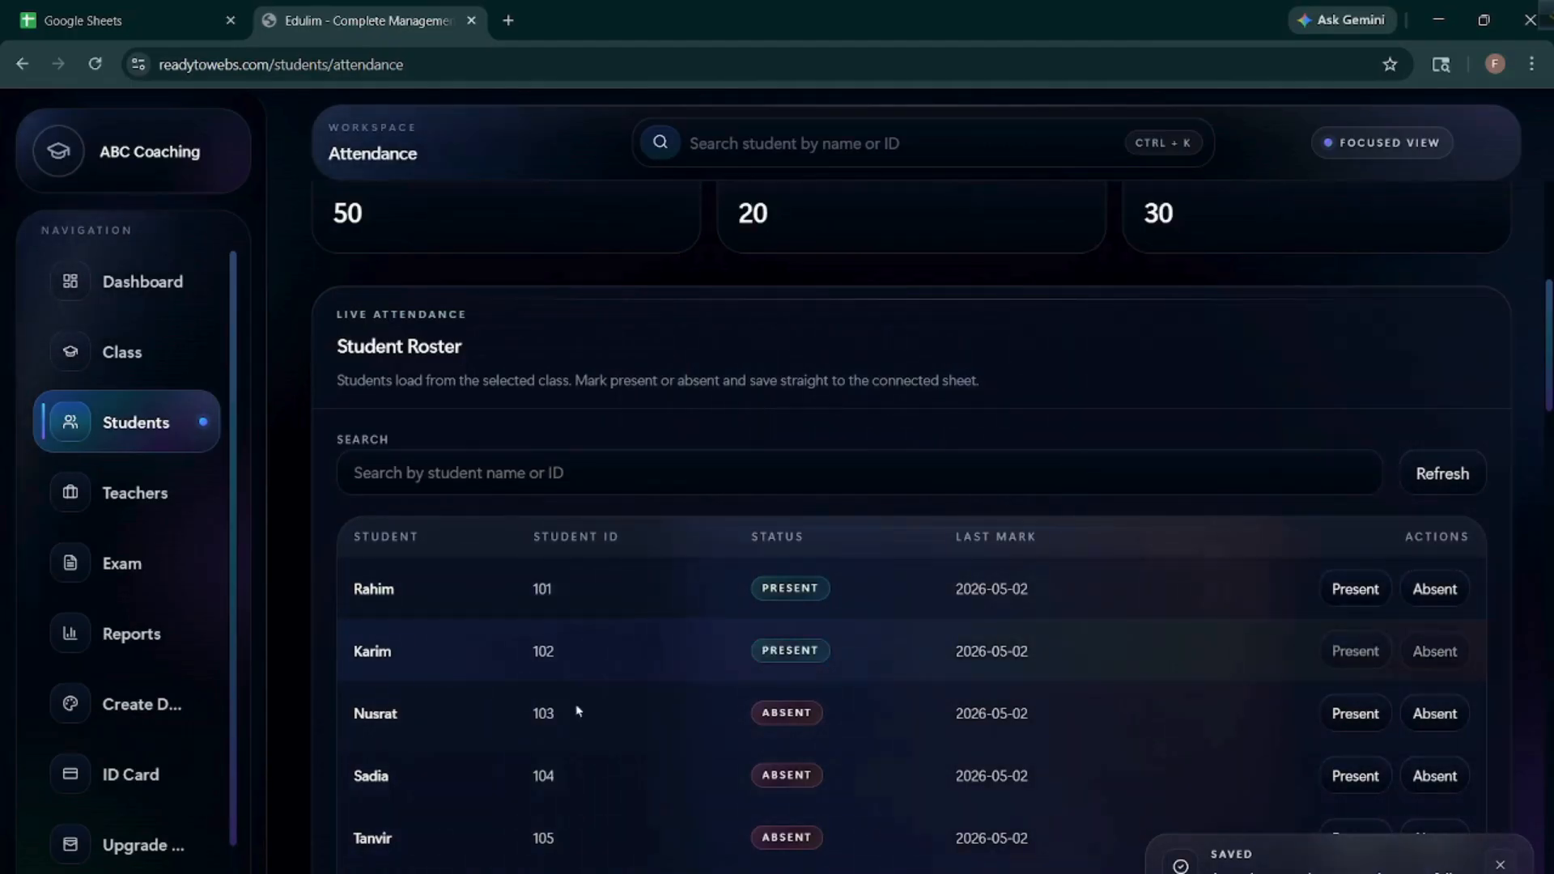
left_click(1353, 714)
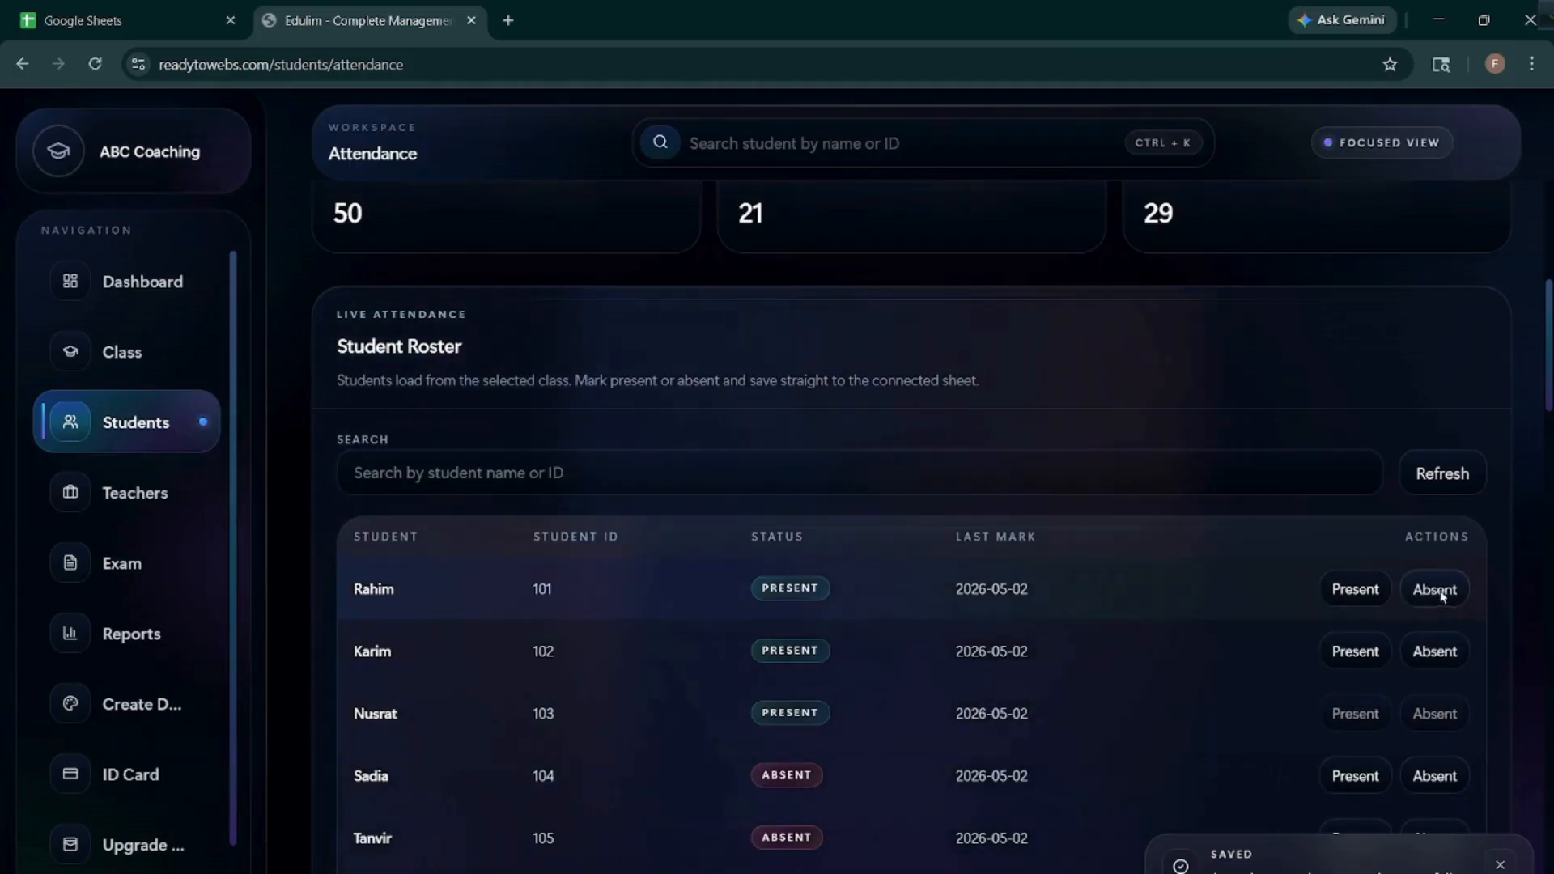
left_click(1436, 590)
scroll(850, 599, "up", 6)
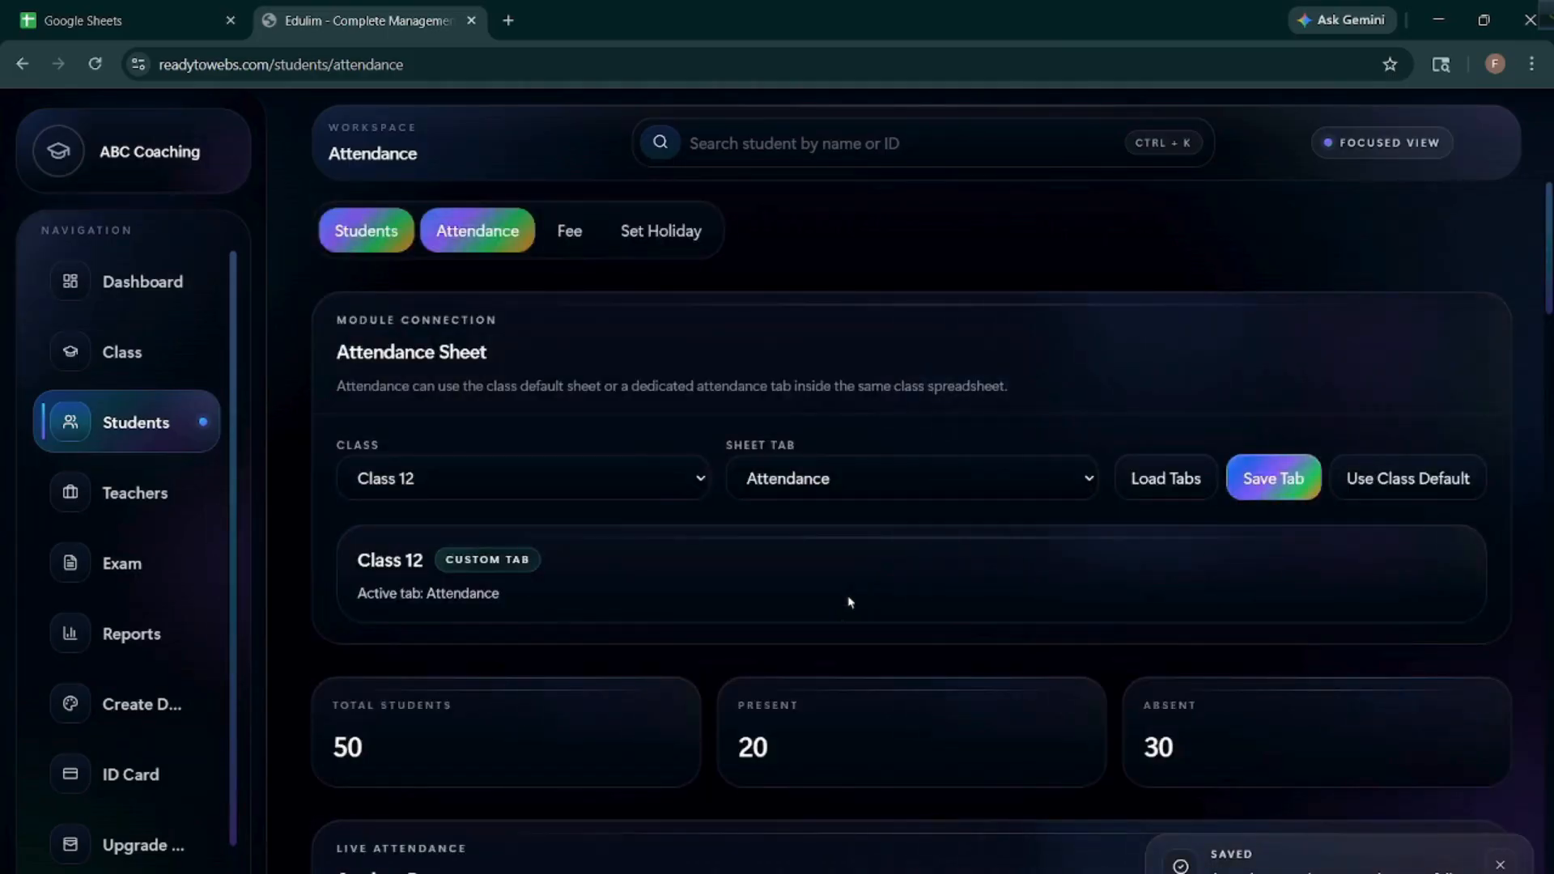
Open the student fee page and examine the Class 12 fees sheet connection and the totals, payments and dues in the fee ledger.
scroll(850, 602, "down", 15)
scroll(850, 602, "up", 15)
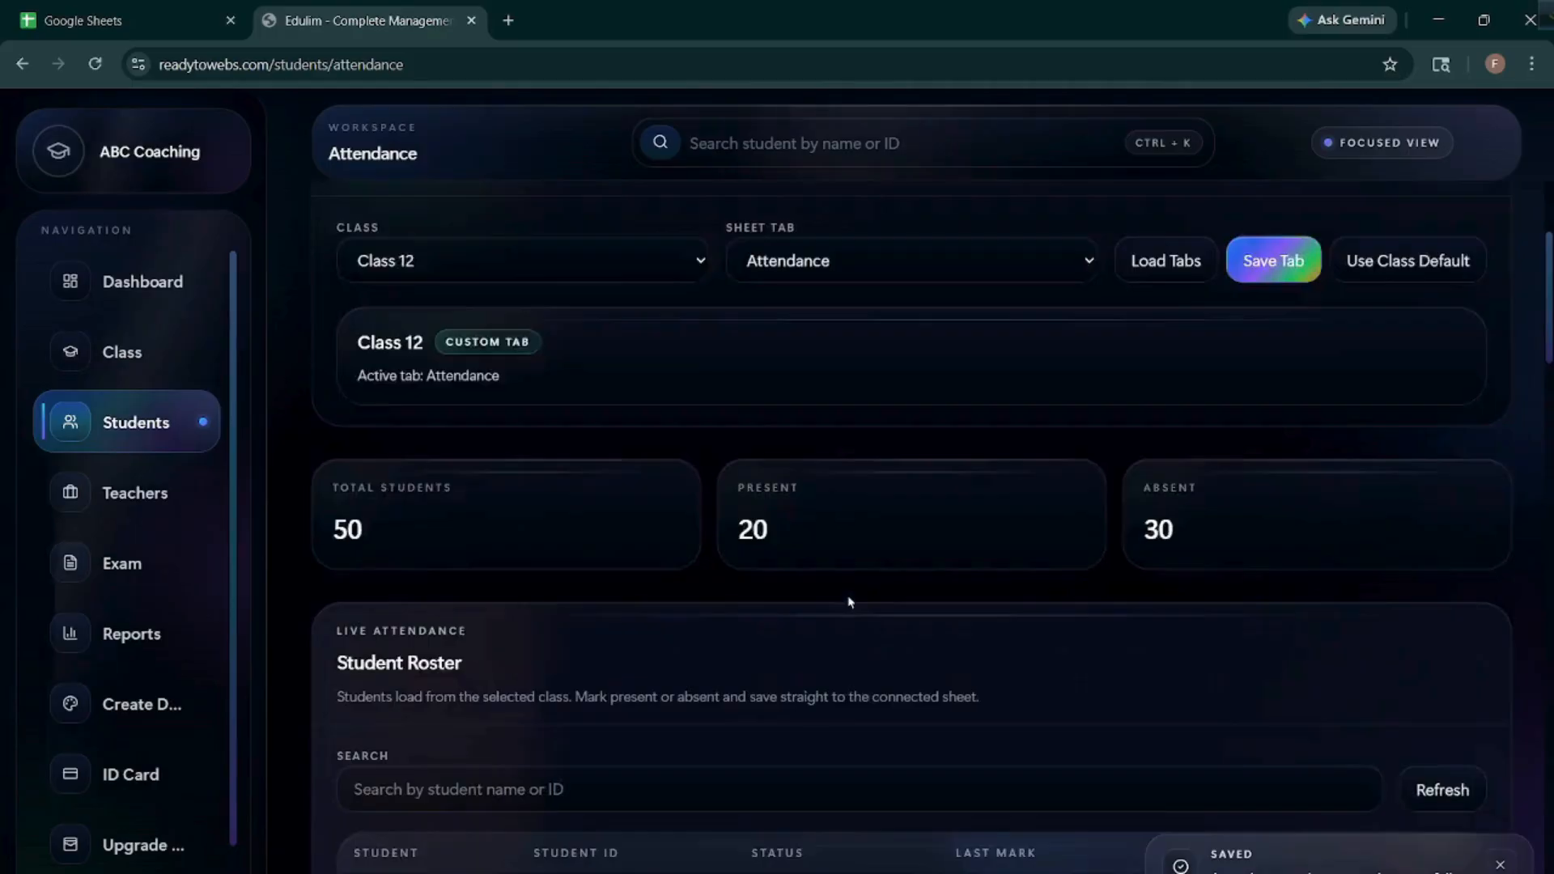
scroll(850, 602, "up", 3)
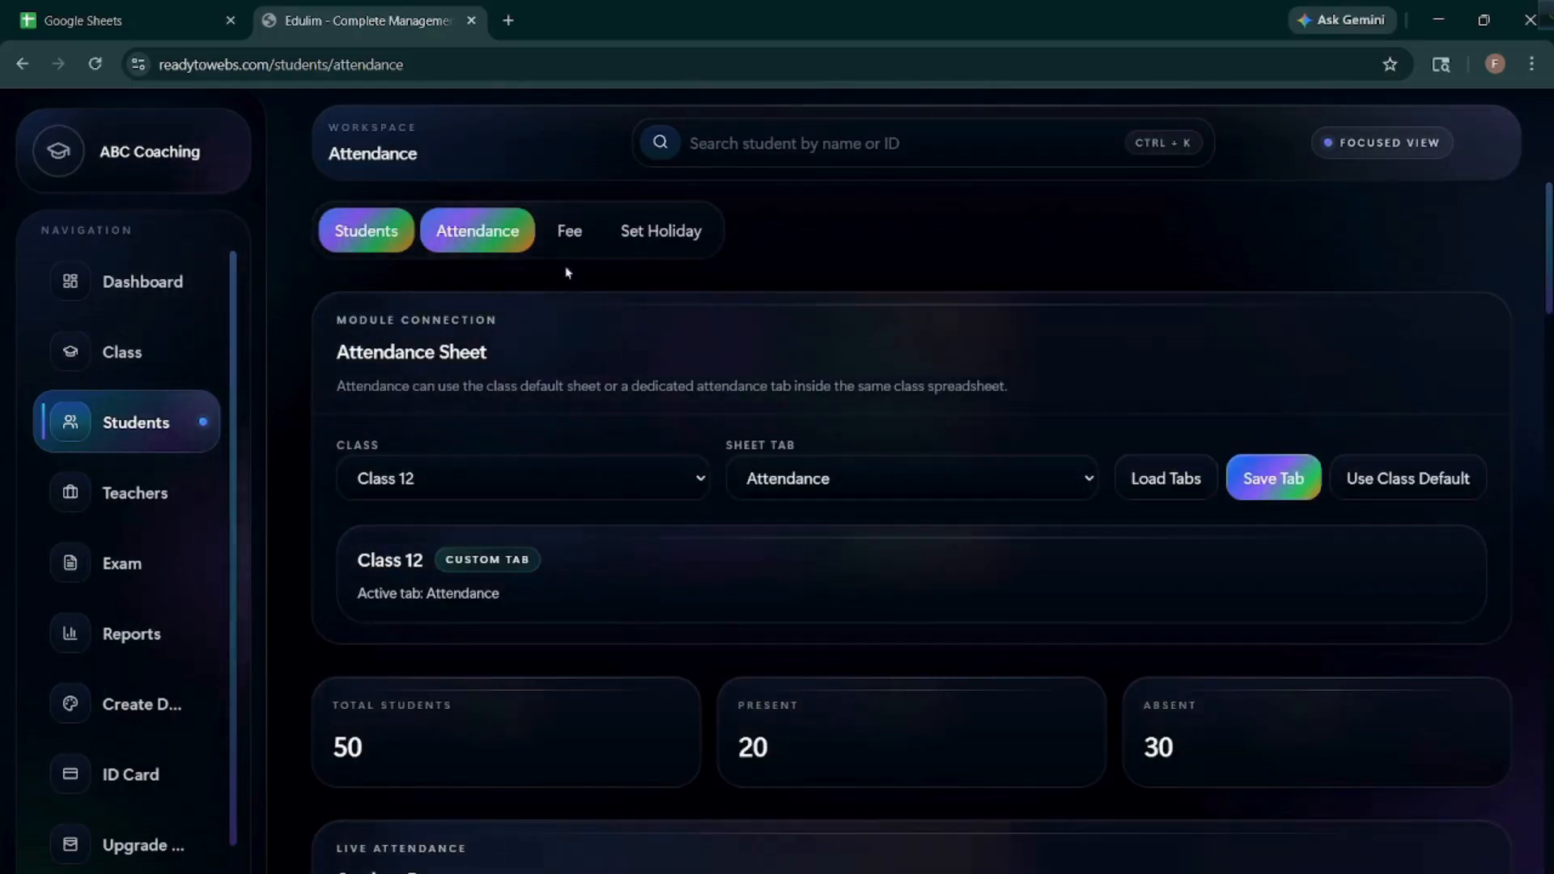
left_click(561, 241)
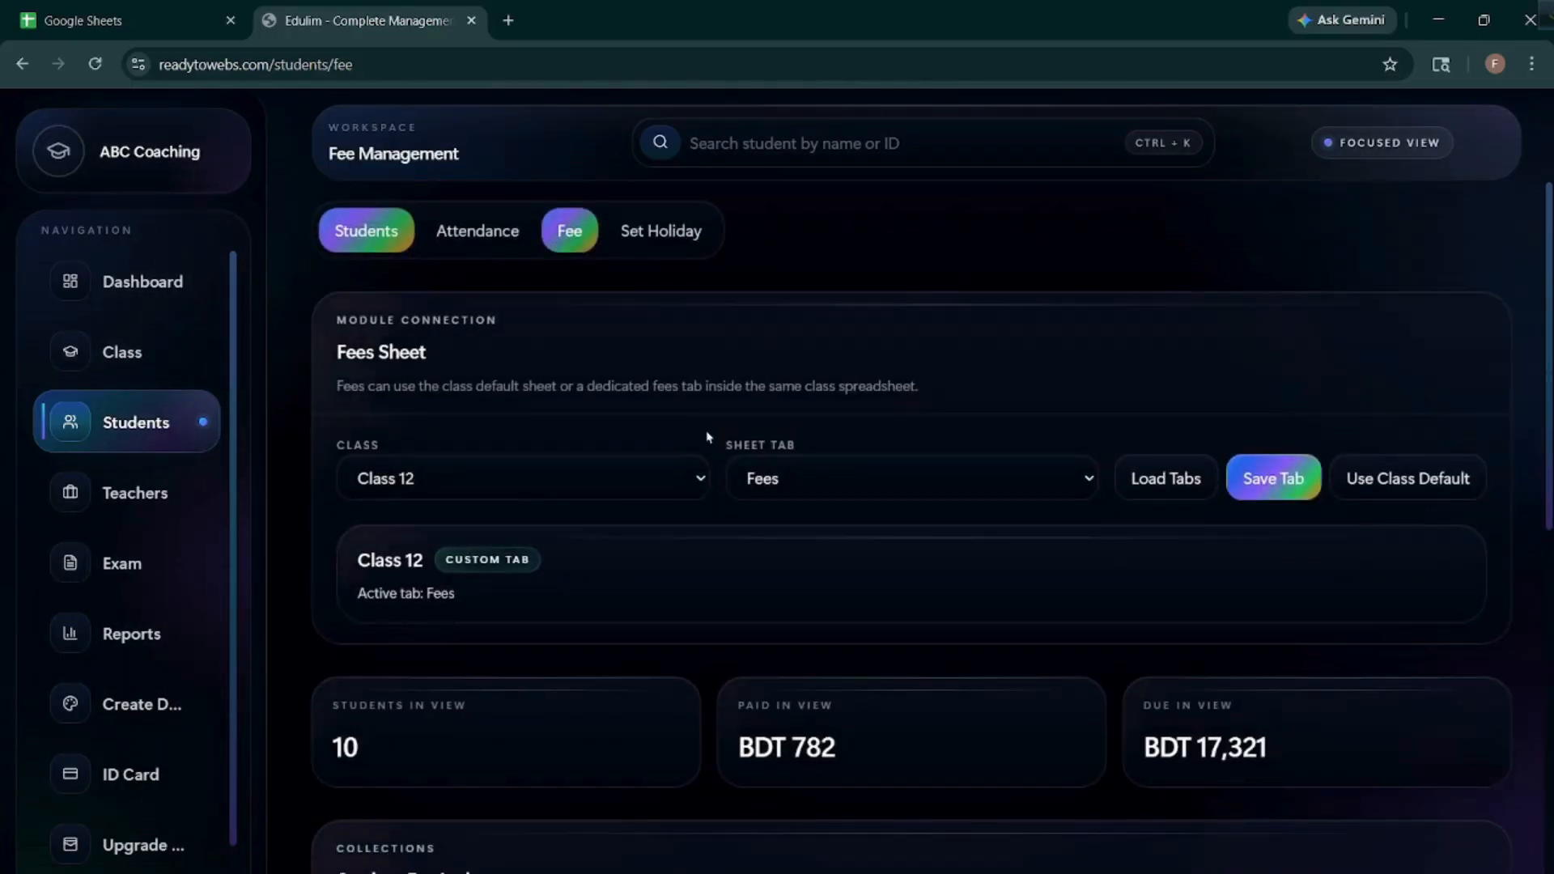
scroll(707, 437, "down", 10)
scroll(707, 438, "up", 10)
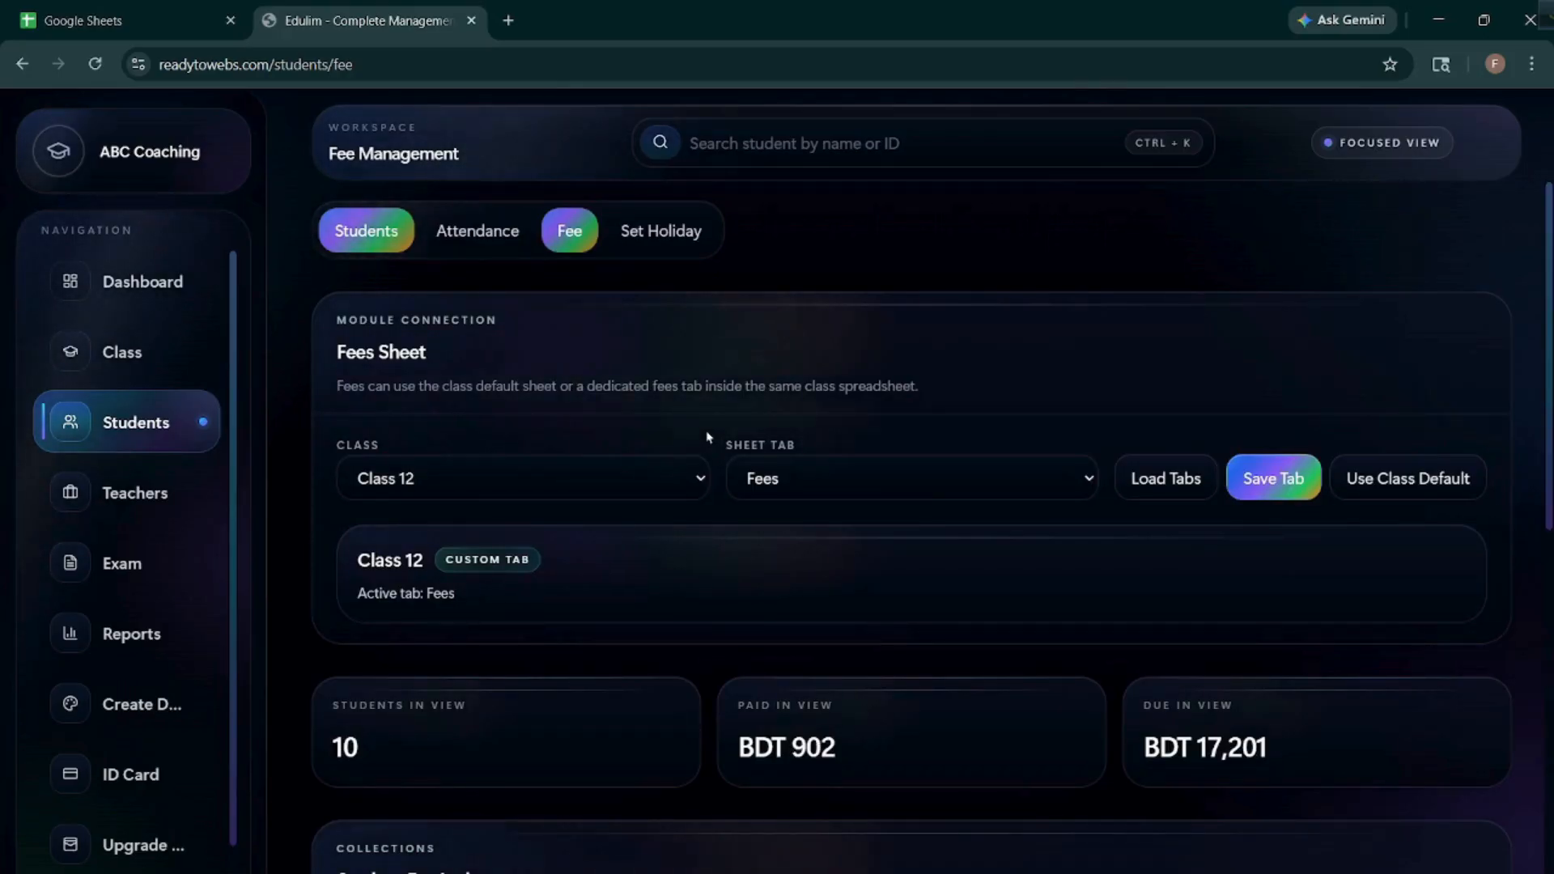
scroll(707, 437, "down", 8)
scroll(704, 434, "up", 1)
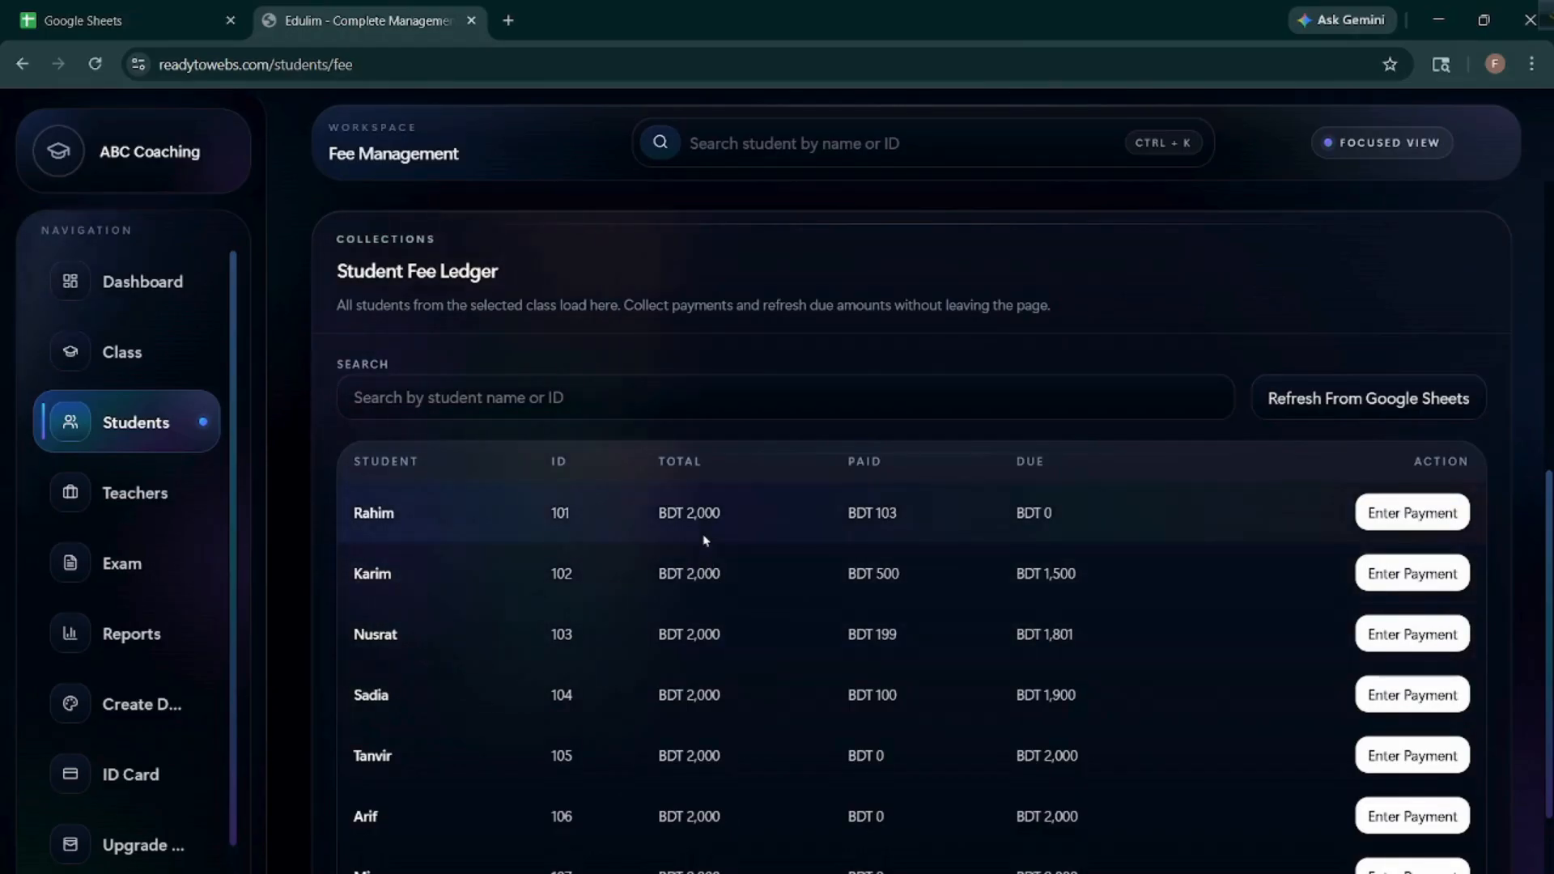
scroll(720, 502, "down", 1)
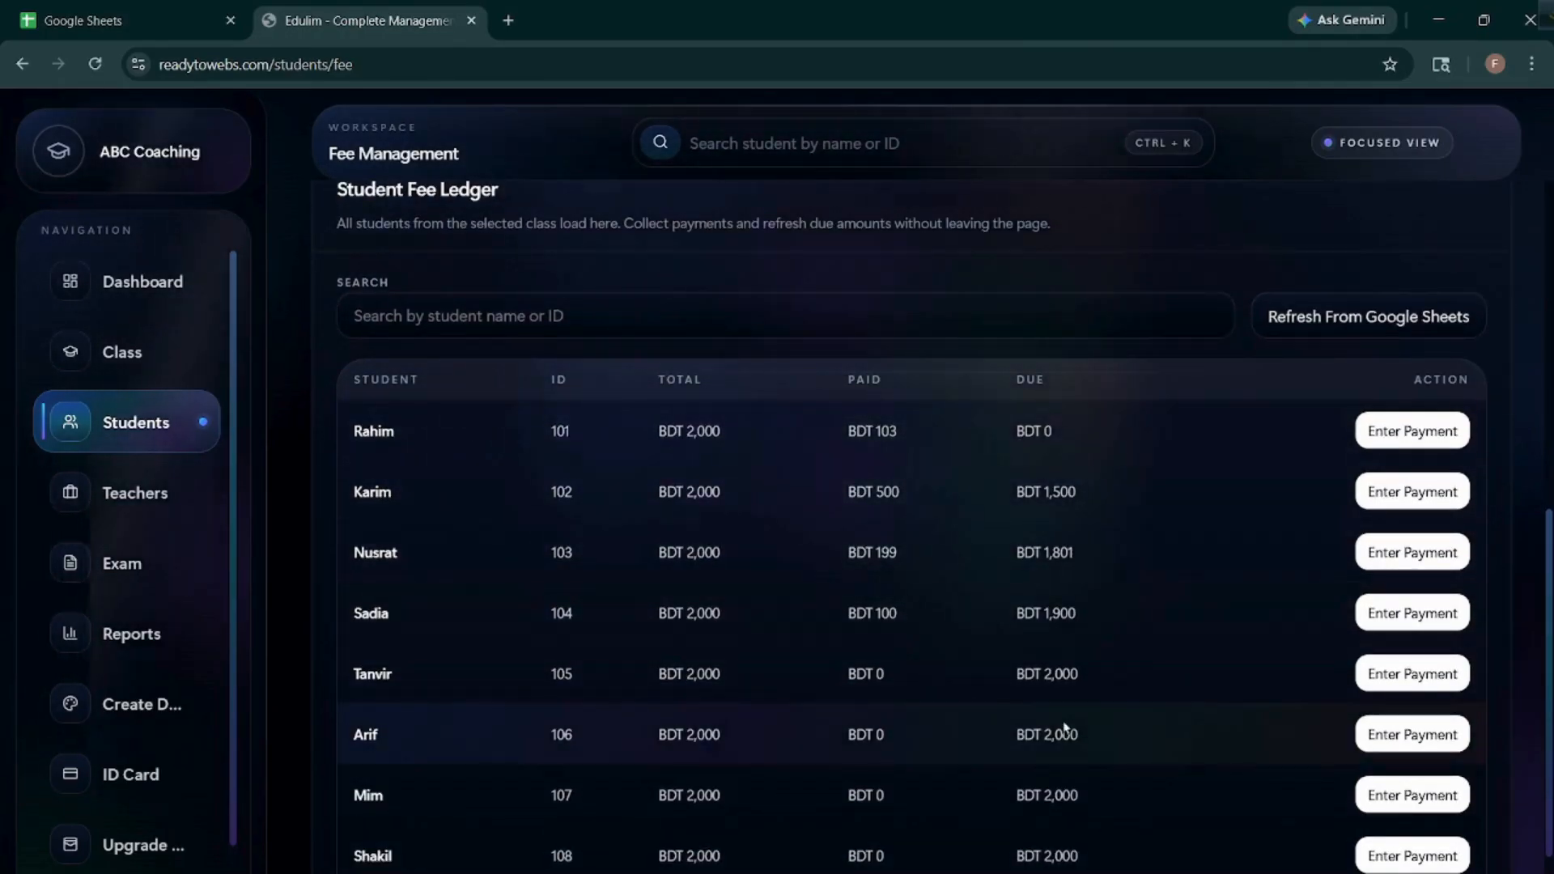
scroll(1064, 729, "up", 2)
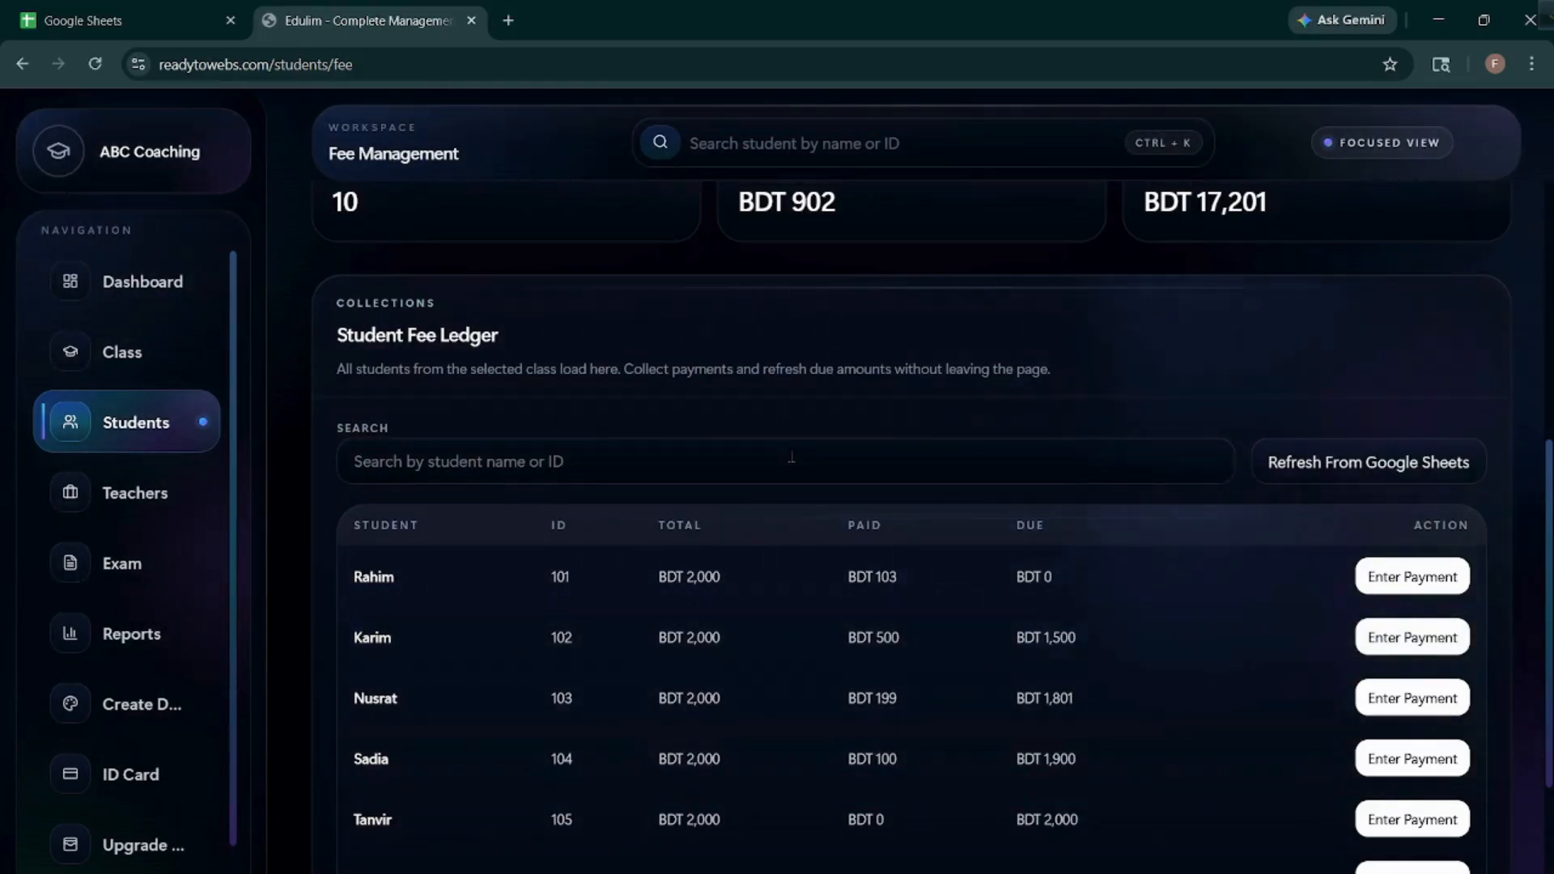
scroll(816, 508, "up", 7)
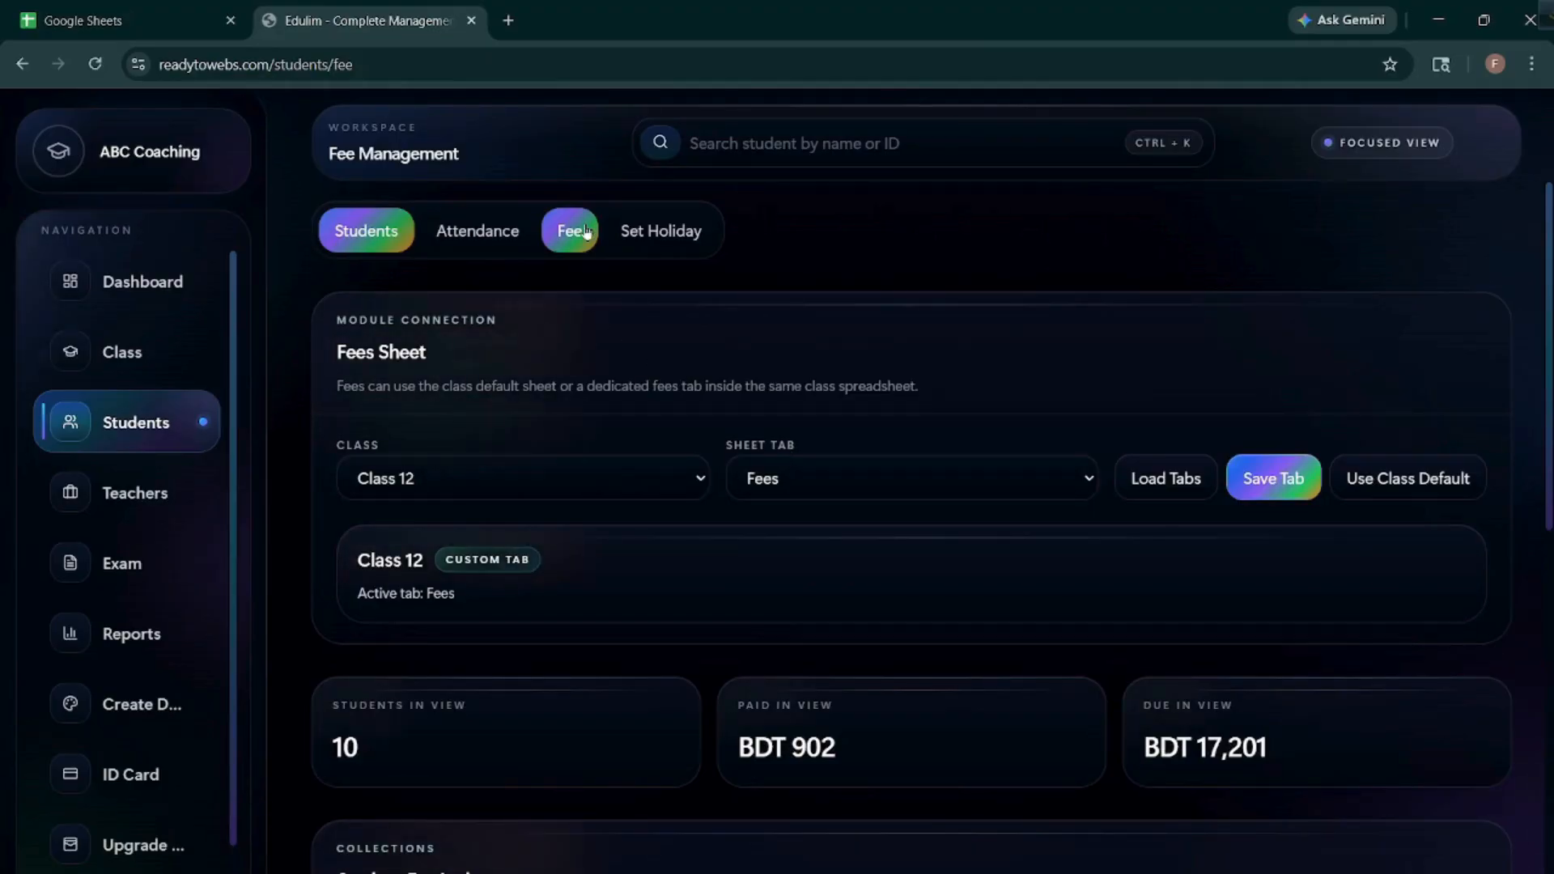
Open fee collection through the dashboard's quick actions and search the Student Fee Ledger for the second listed student by name.
left_click(139, 280)
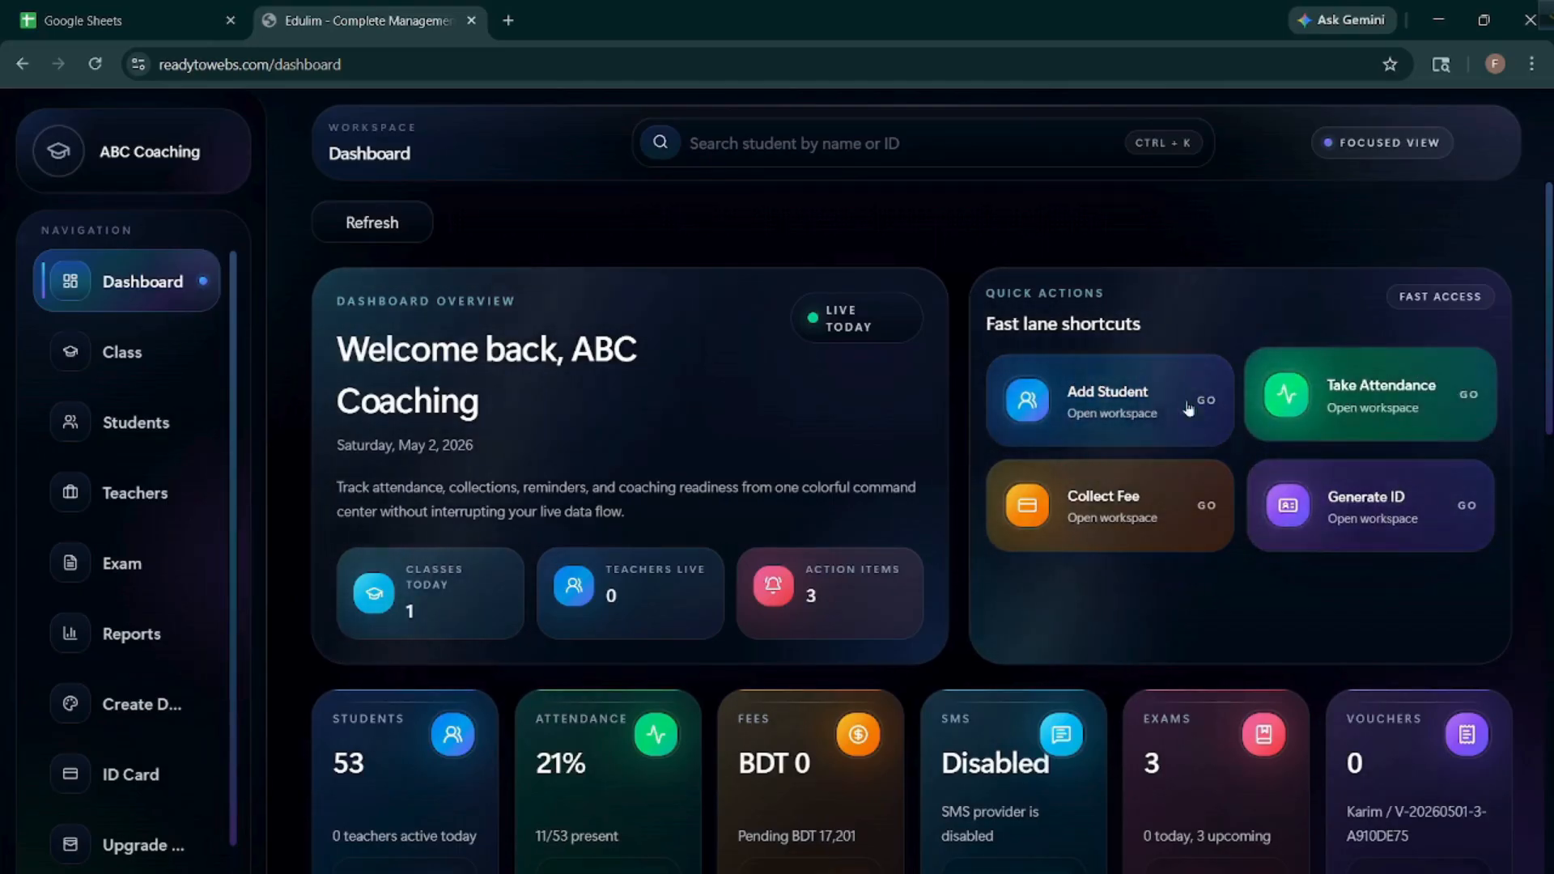
left_click(1048, 506)
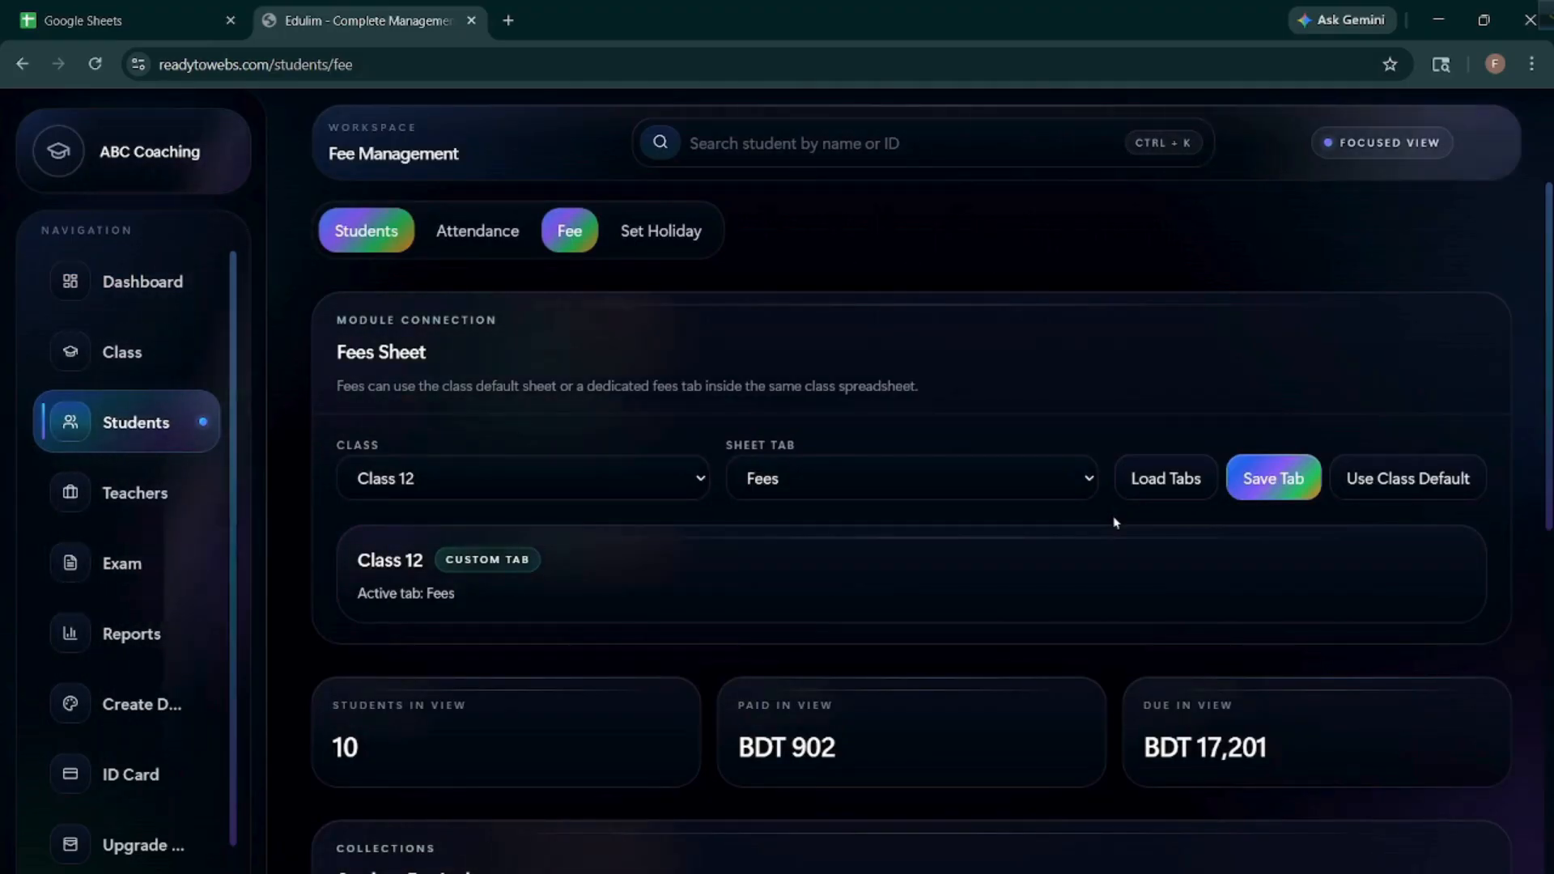
scroll(1115, 522, "down", 1)
scroll(1115, 522, "down", 8)
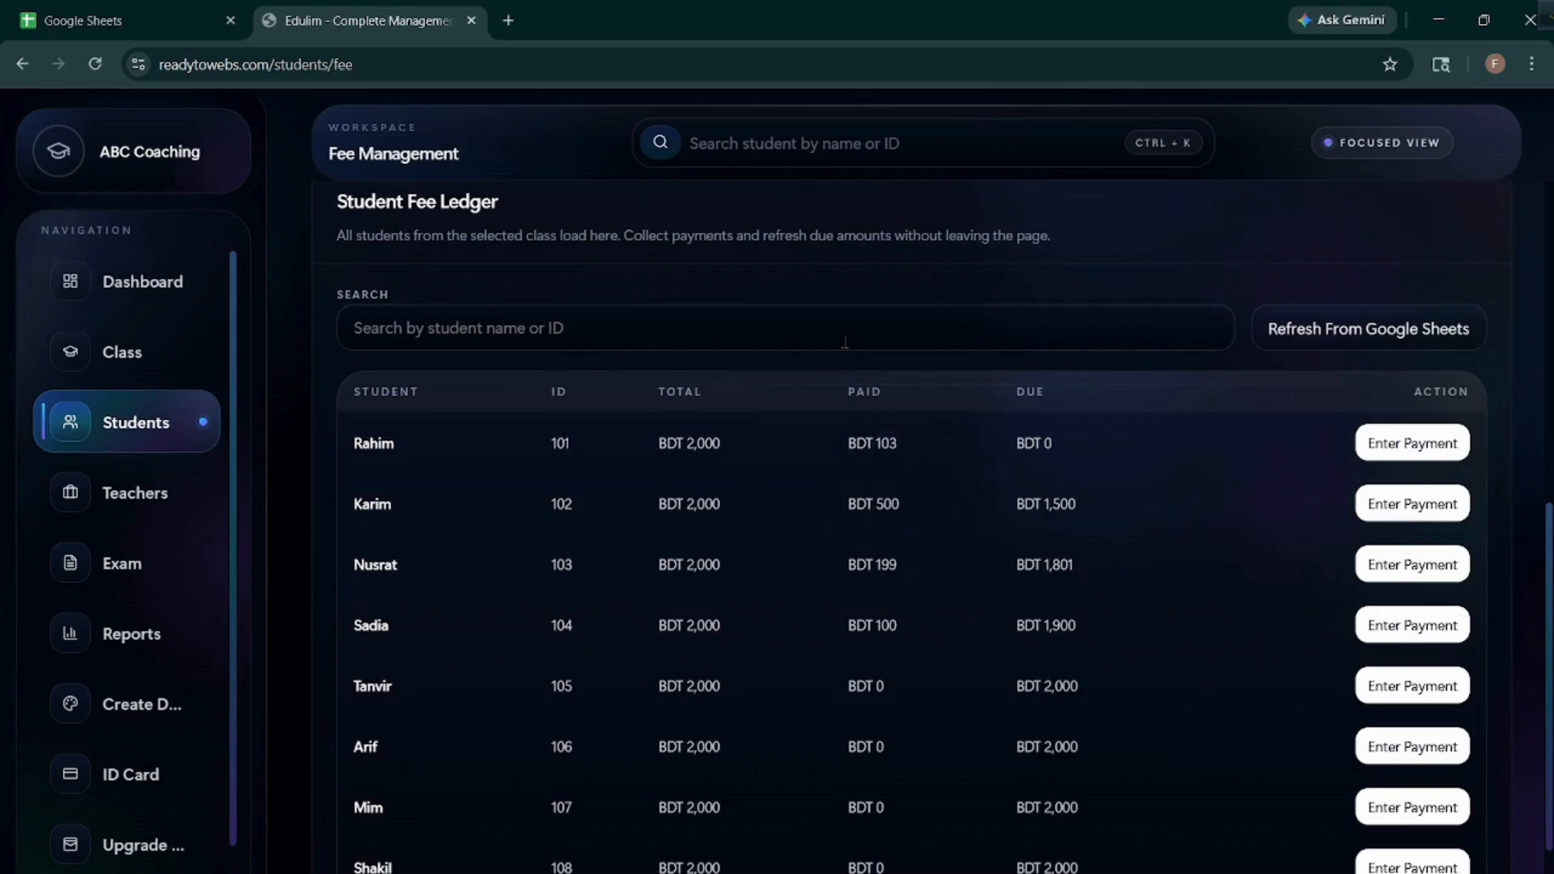
left_click(844, 342)
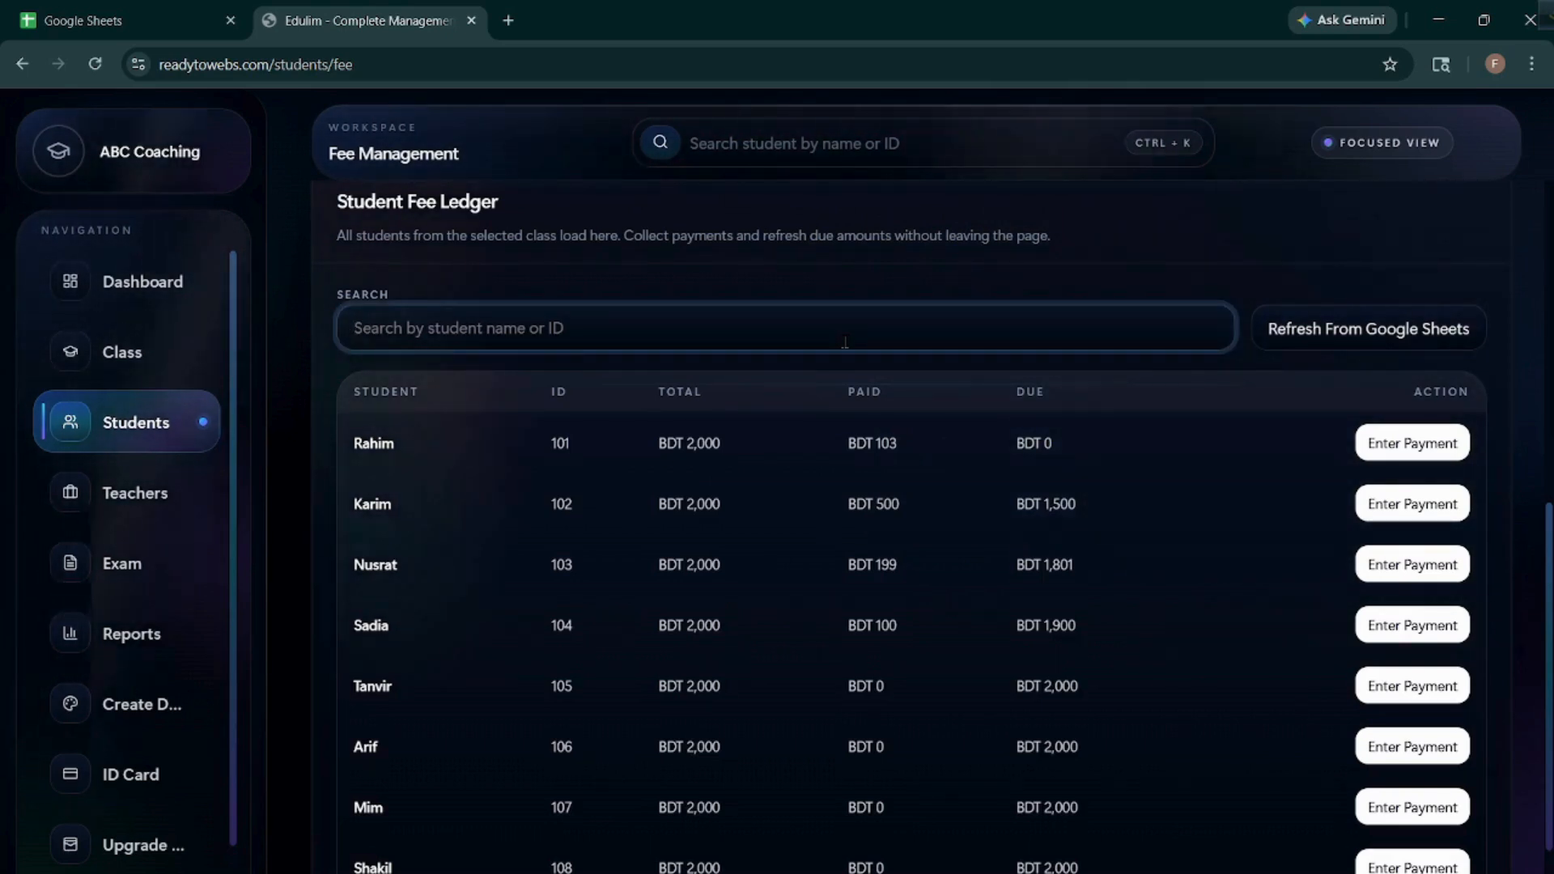
type("karim")
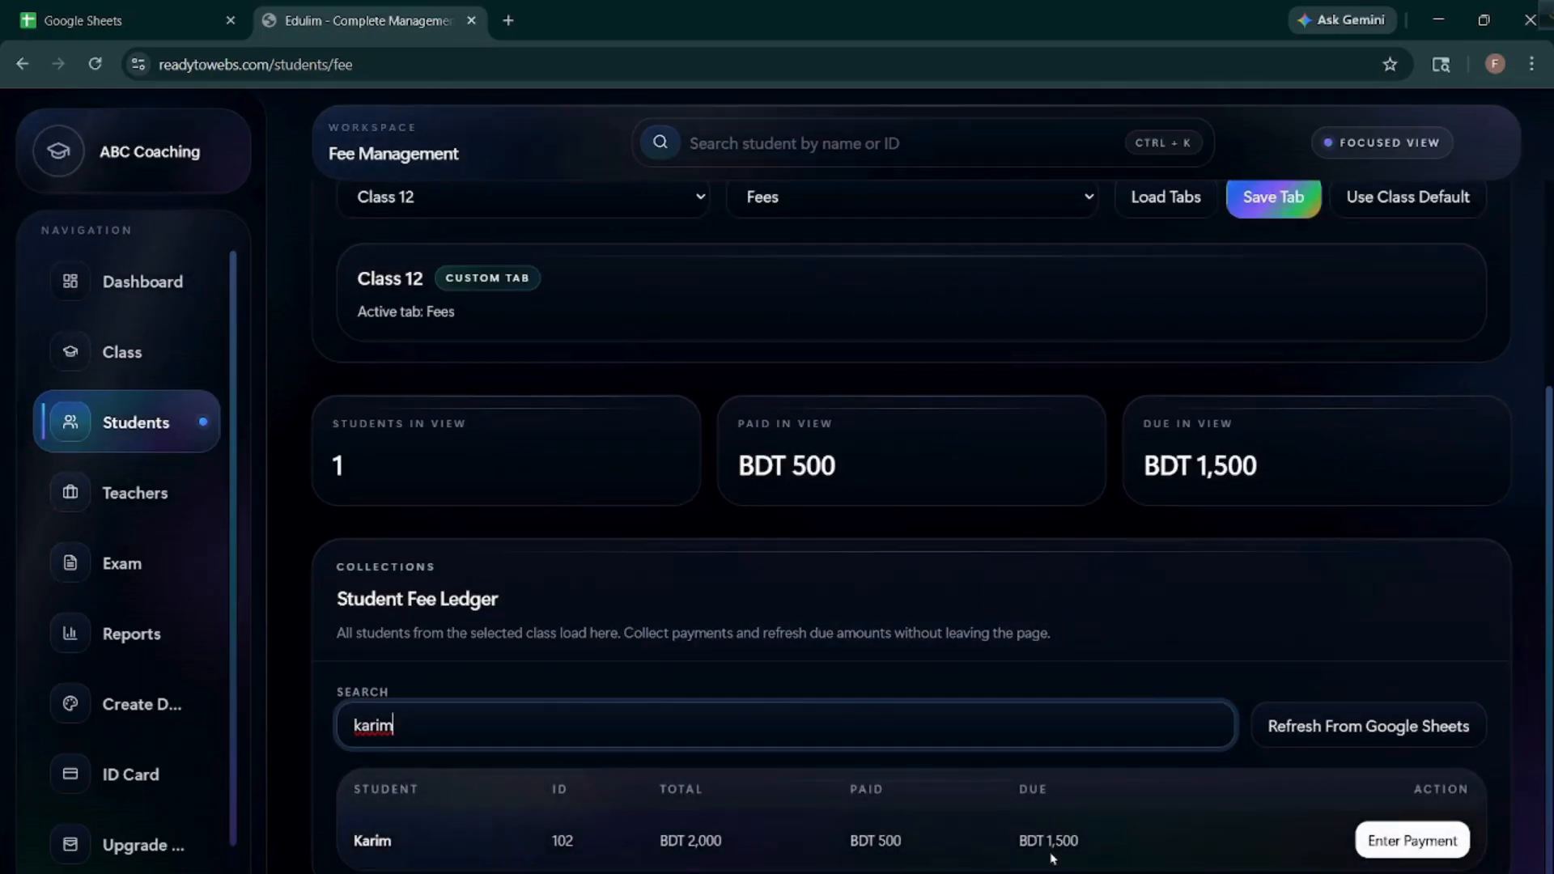
scroll(1052, 860, "up", 1)
scroll(1052, 859, "down", 1)
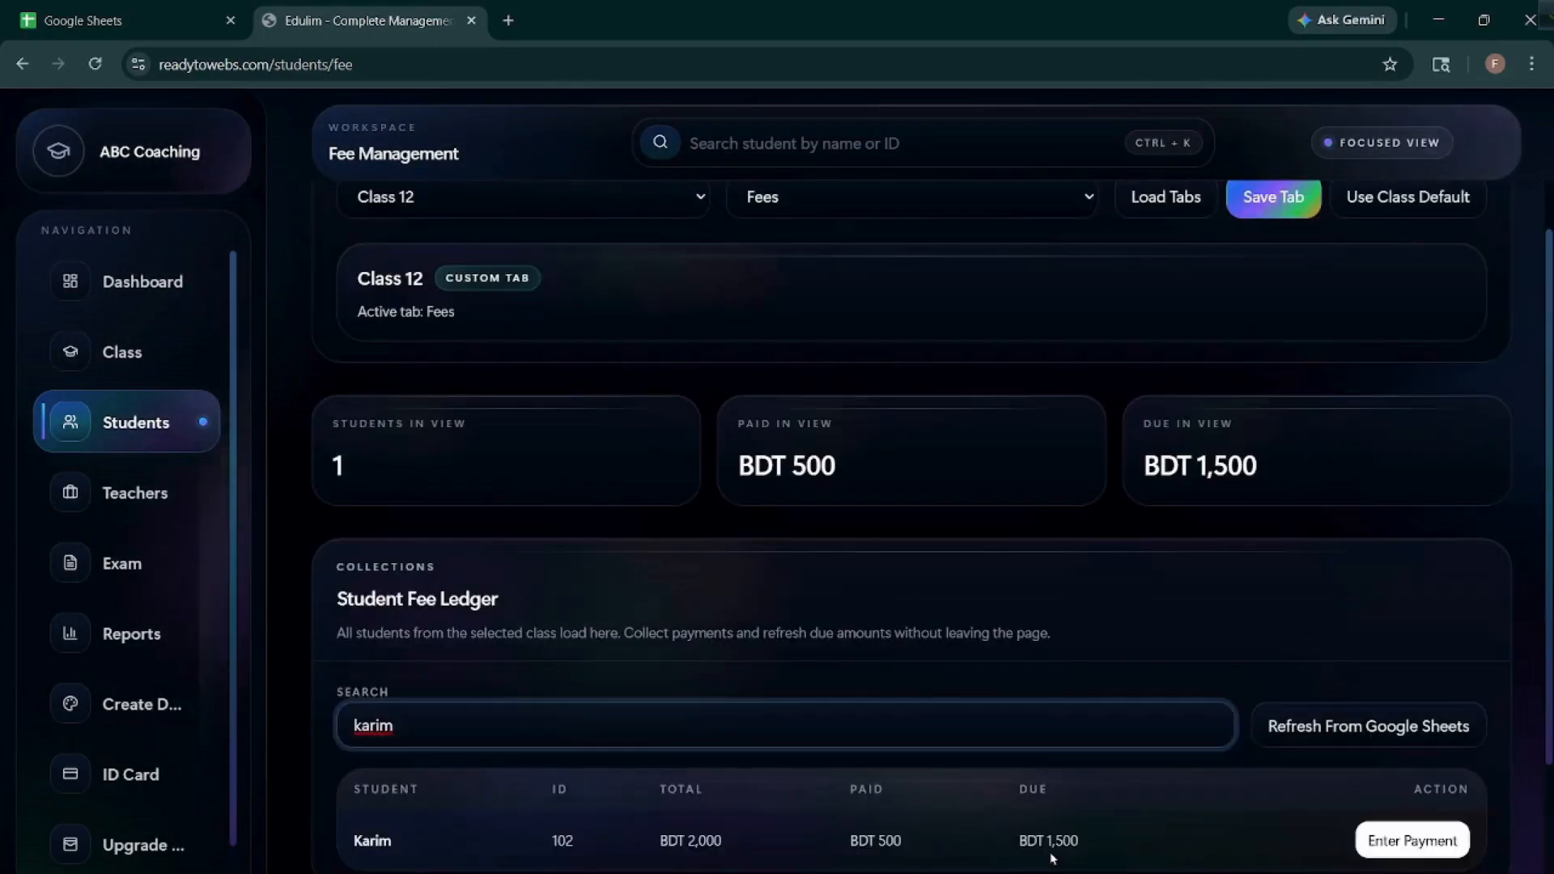
Start a payment entry for the found student and set the paid amount to 1000.
left_click(1423, 845)
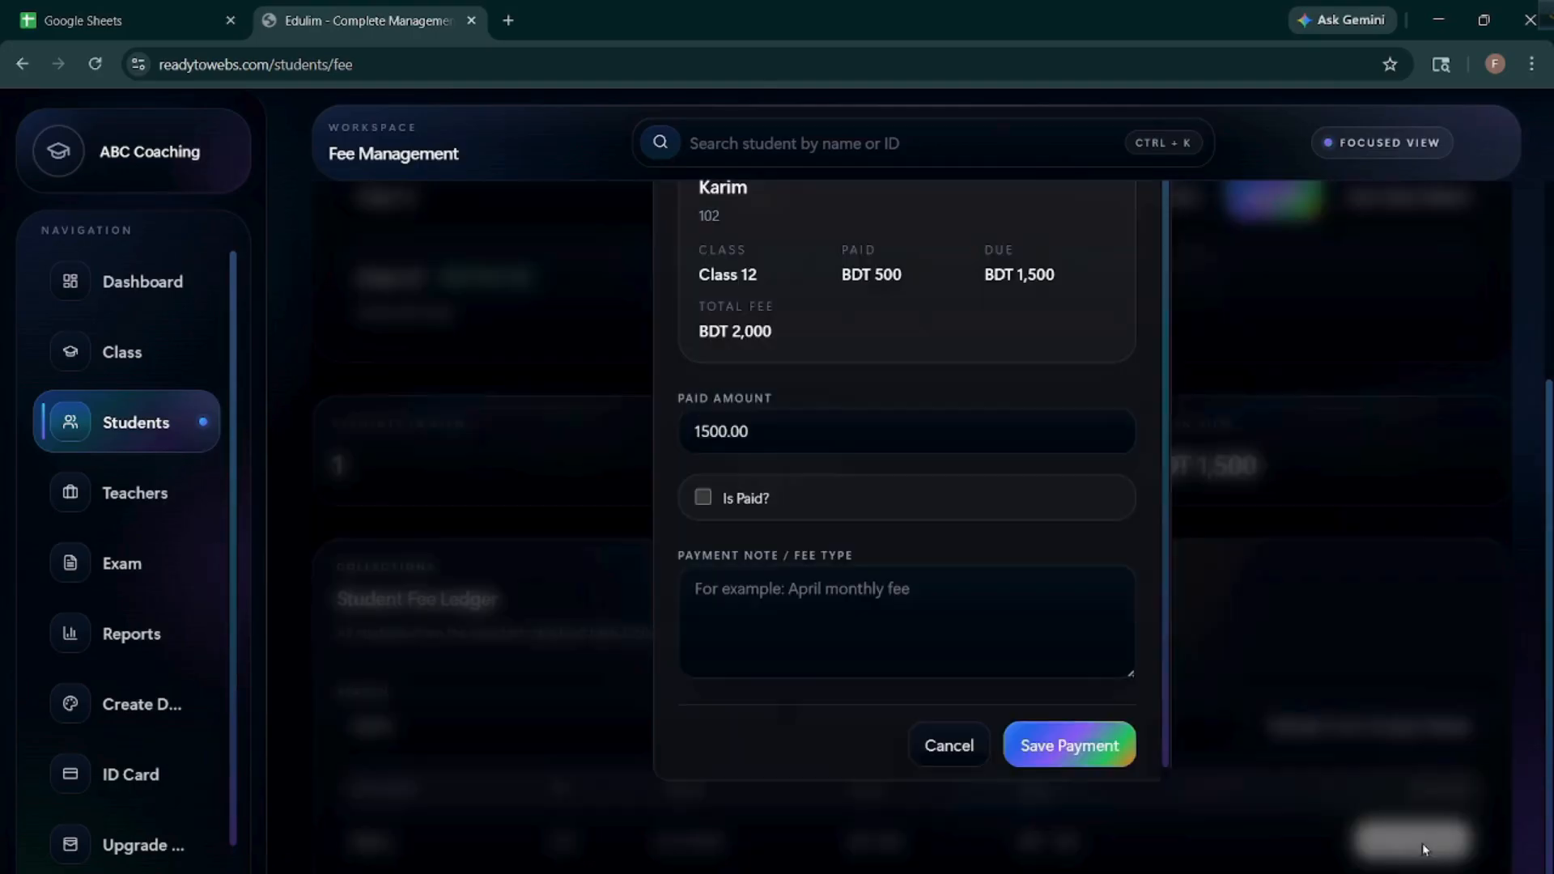
left_click(848, 434)
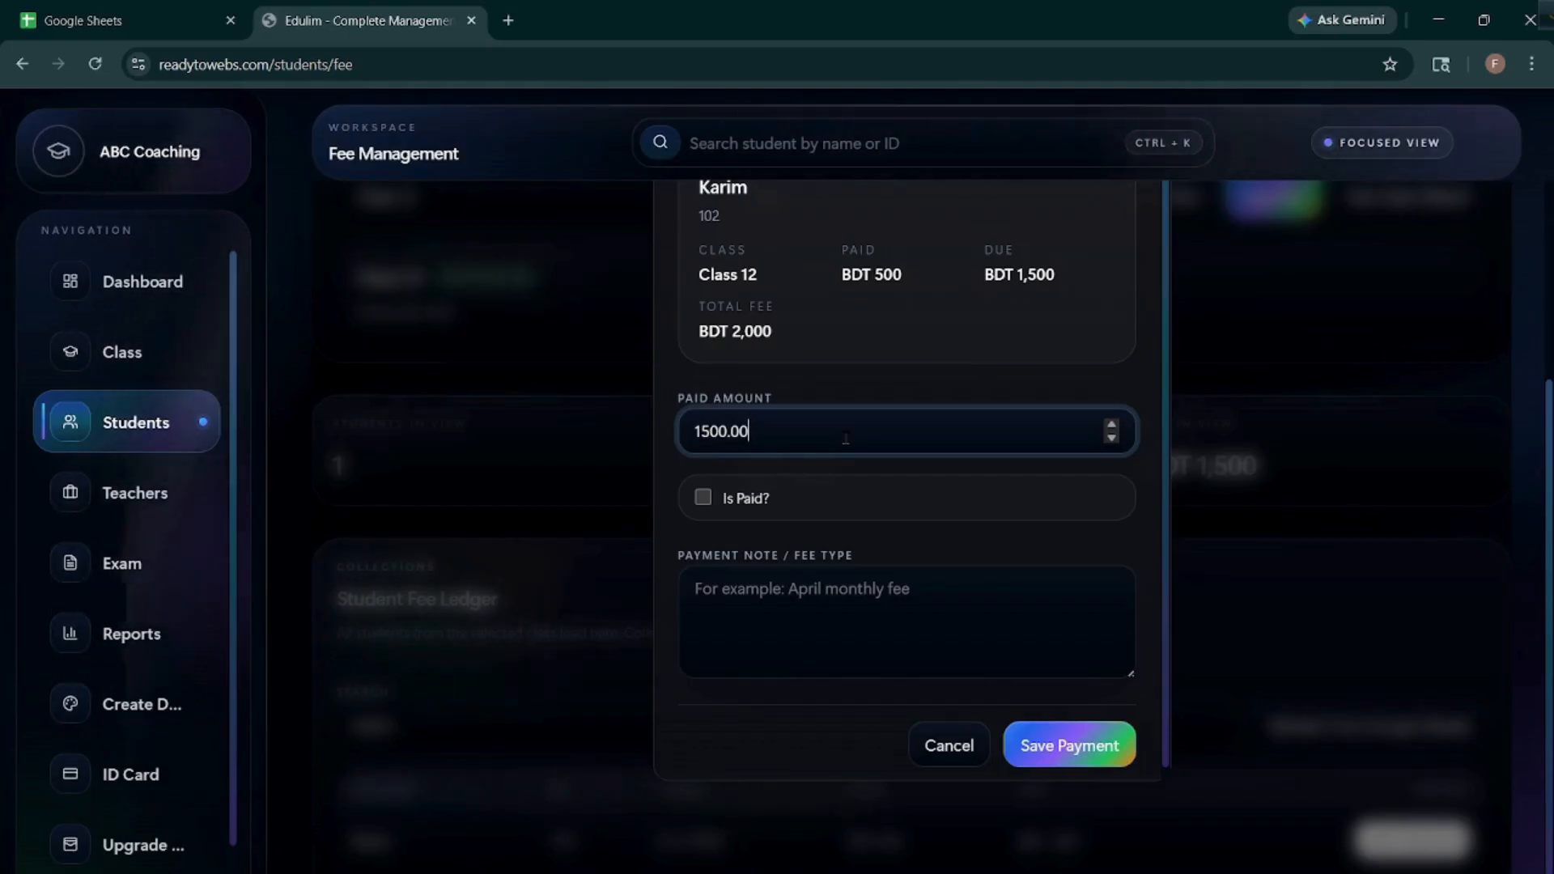
key("BackSpace")
key("BackSpace")
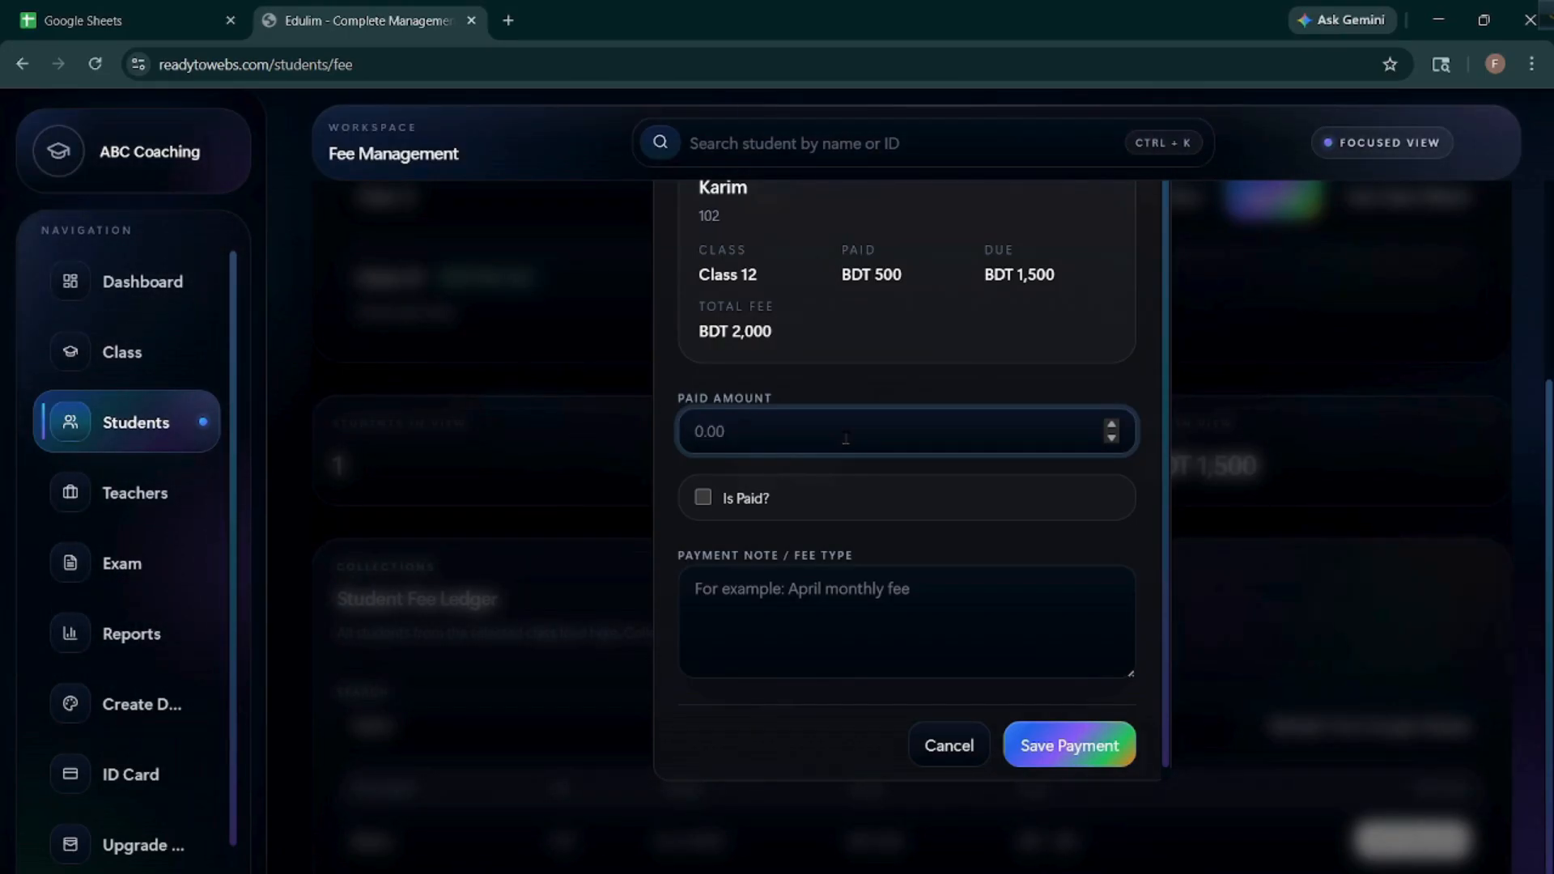
type("1000")
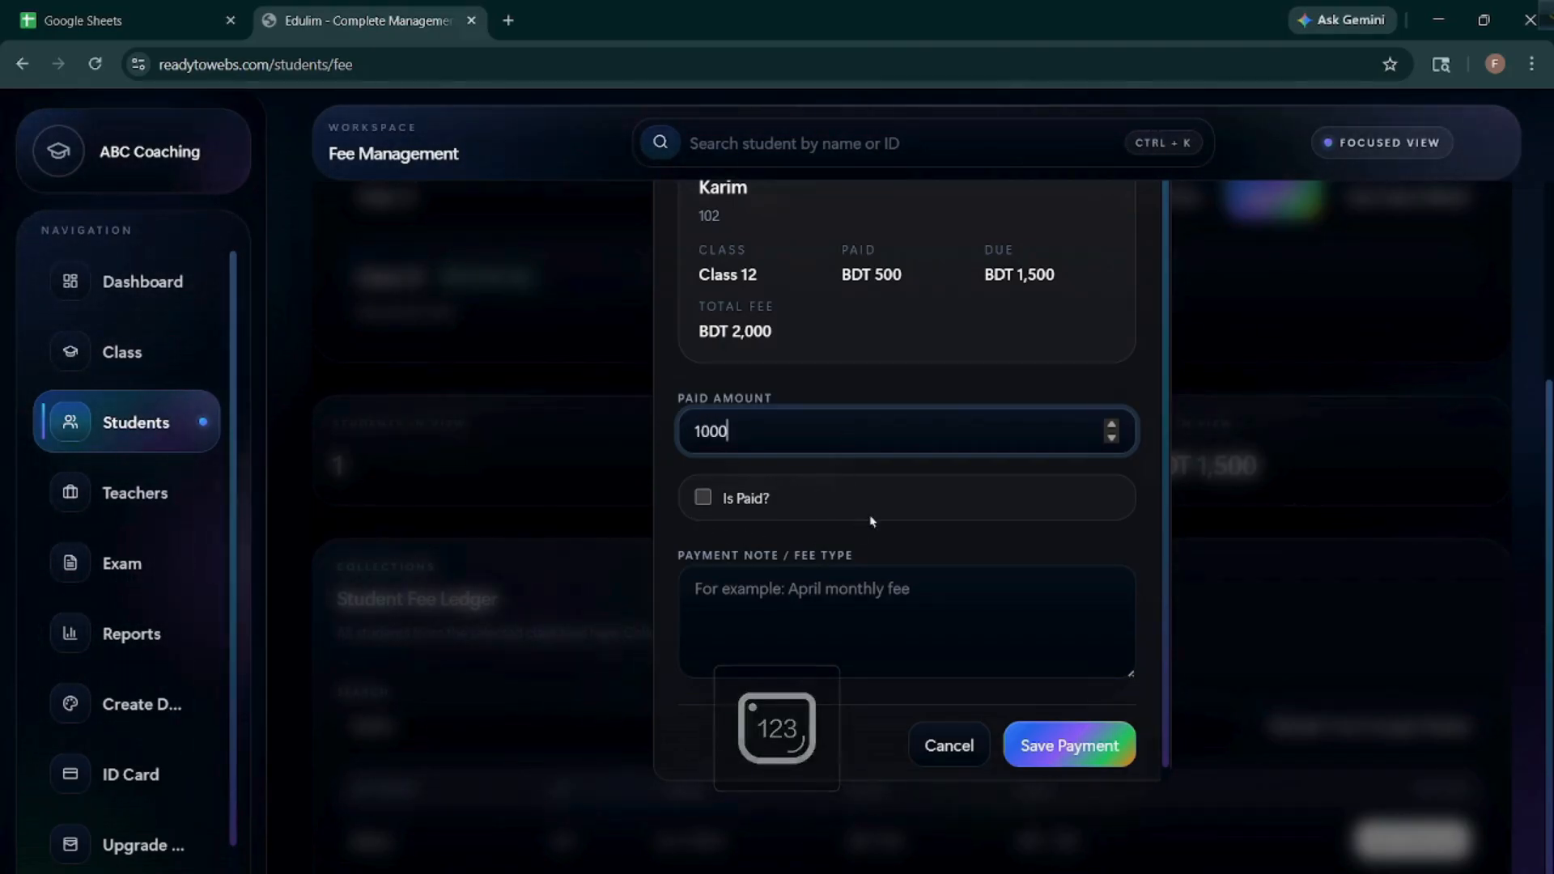
left_click(893, 406)
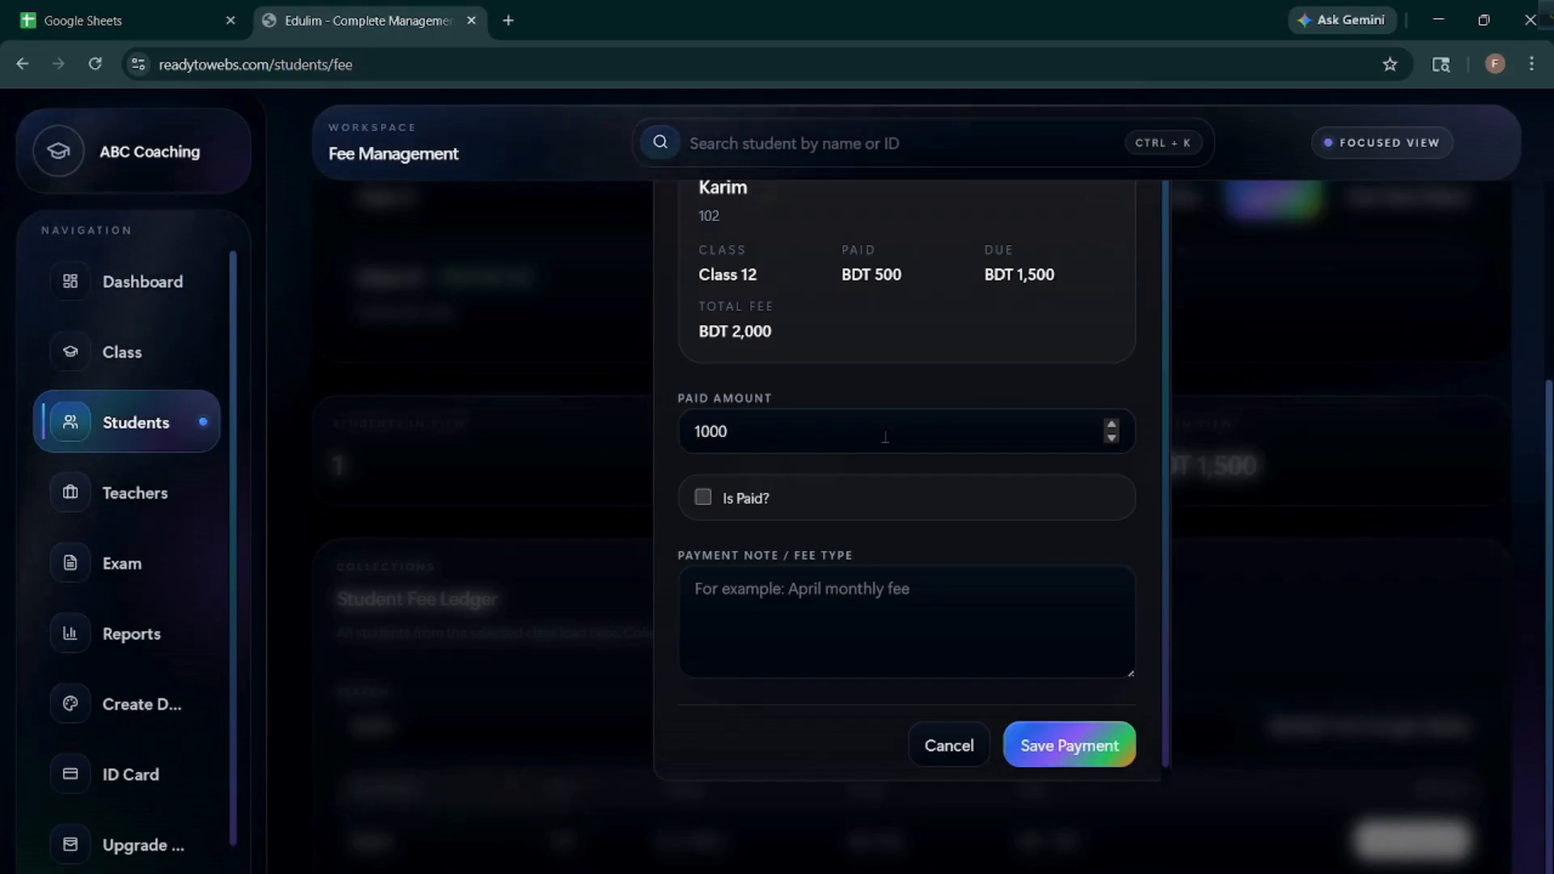
Switch to Google Sheets, open the Class 12 spreadsheet, and return to the payment form in Edulim.
left_click(78, 7)
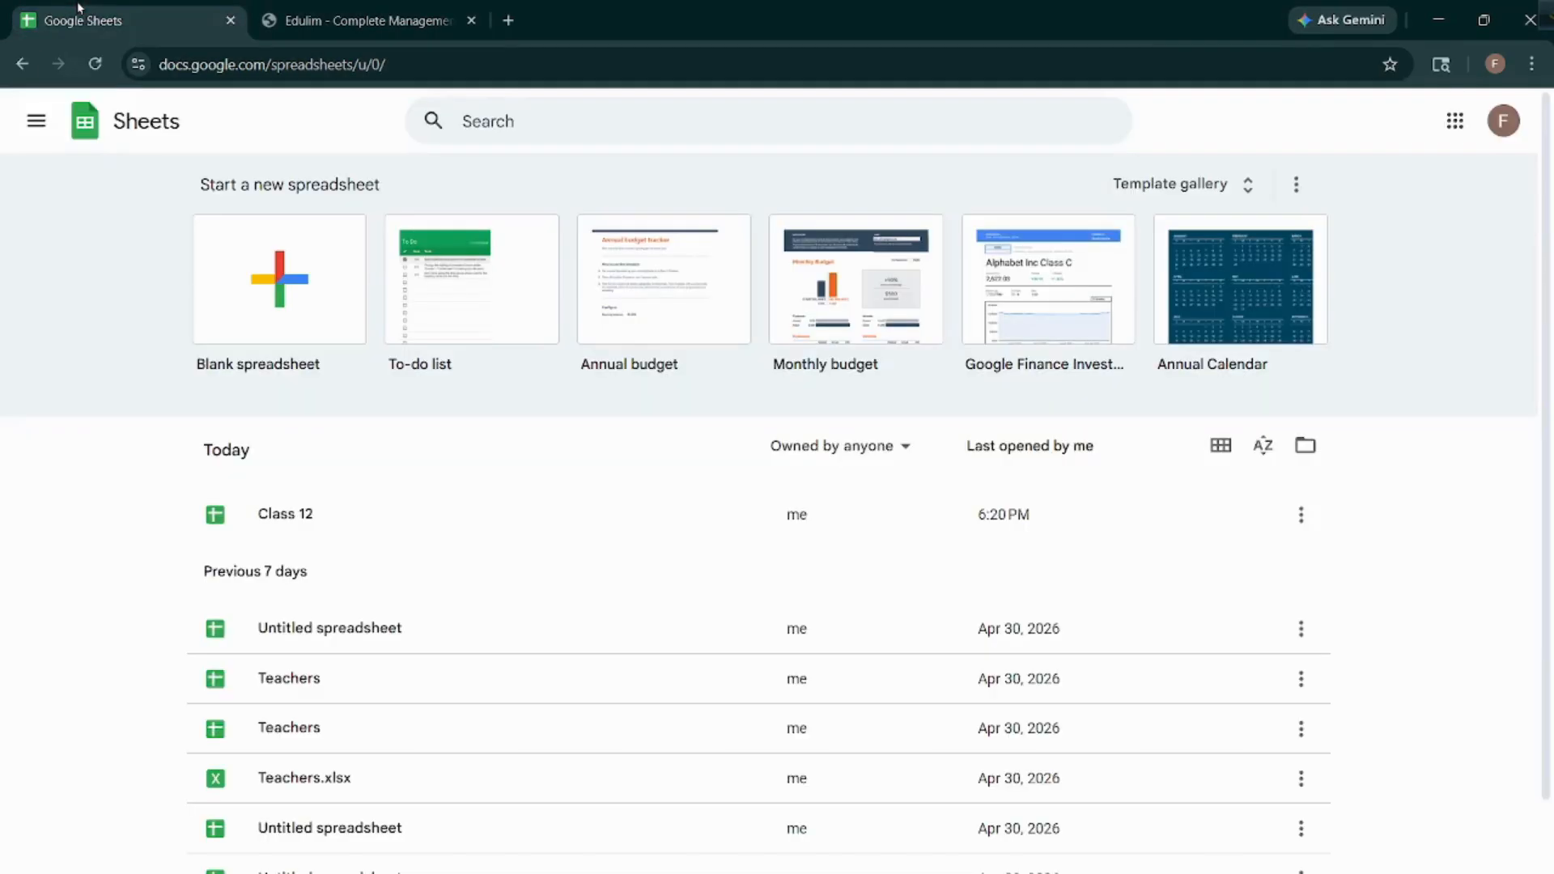
left_click(378, 538)
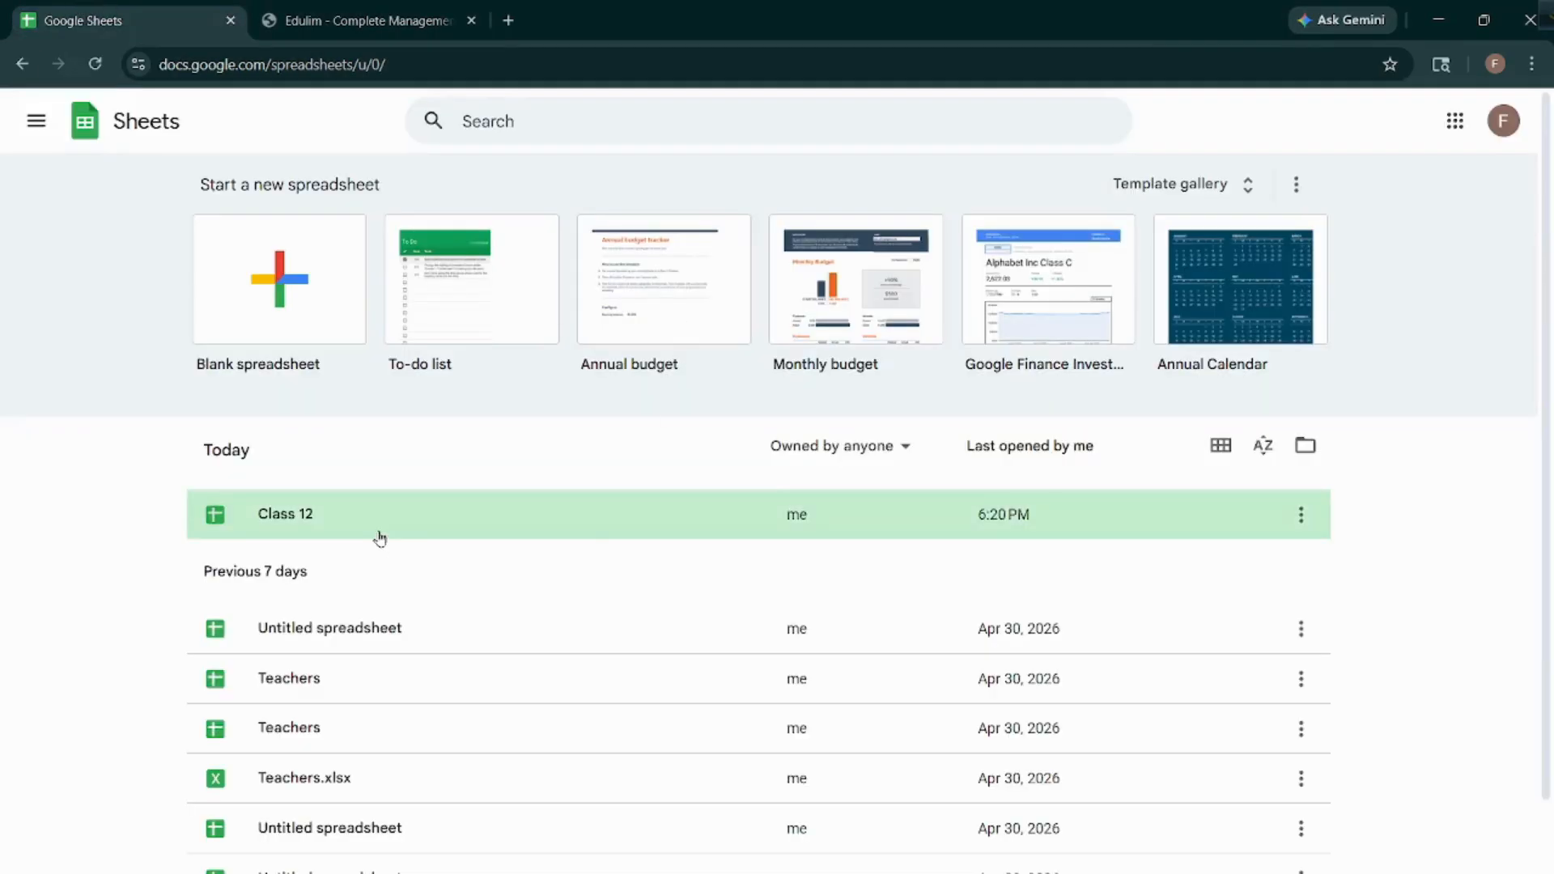
left_click(389, 7)
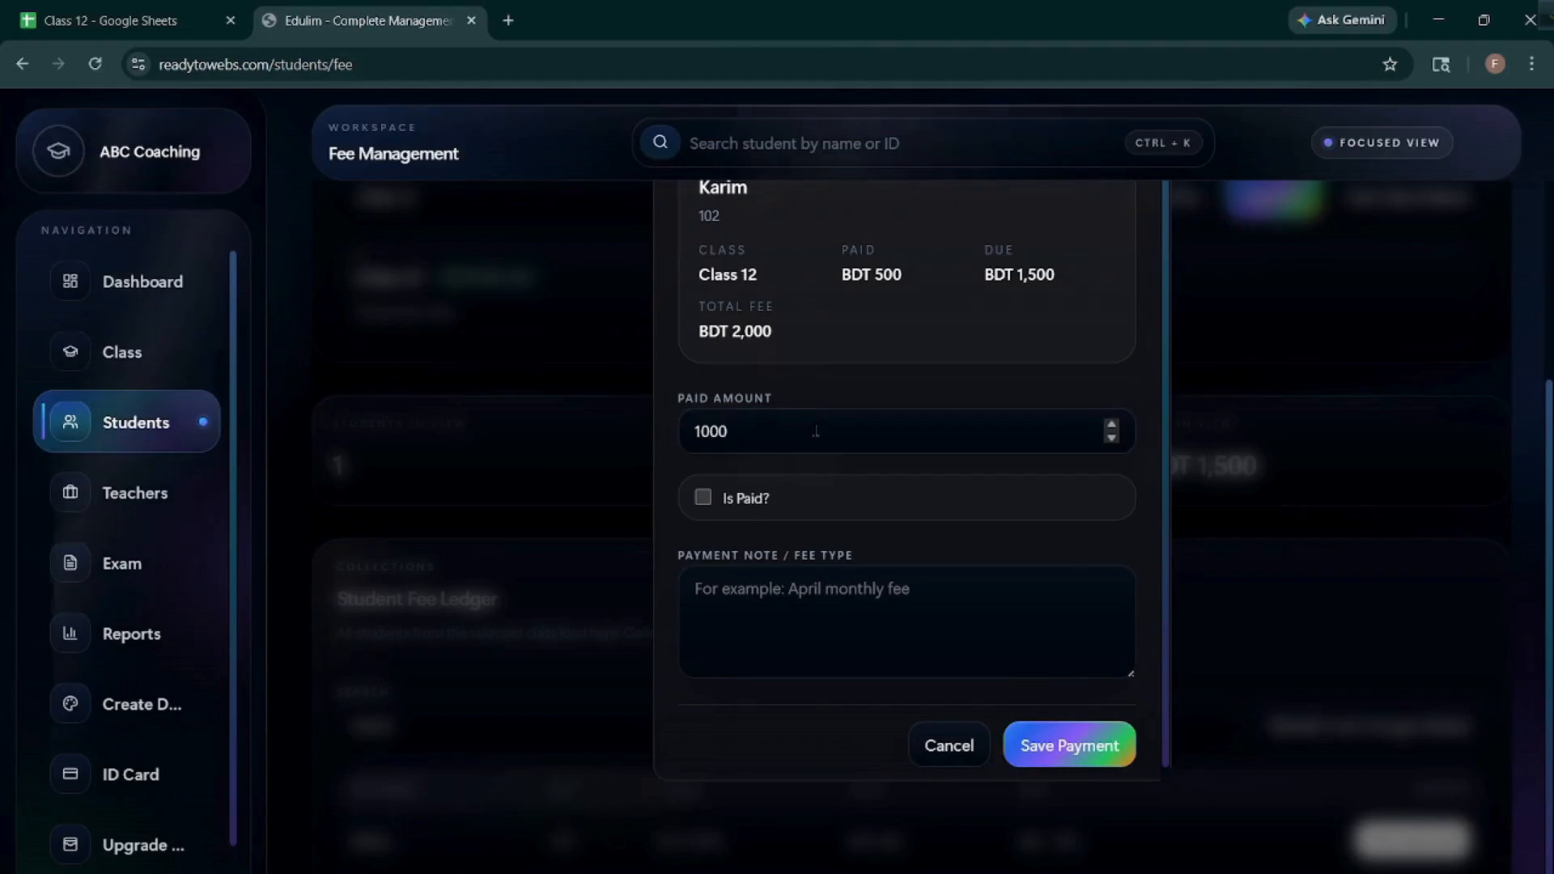
left_click(721, 432)
left_click(699, 505)
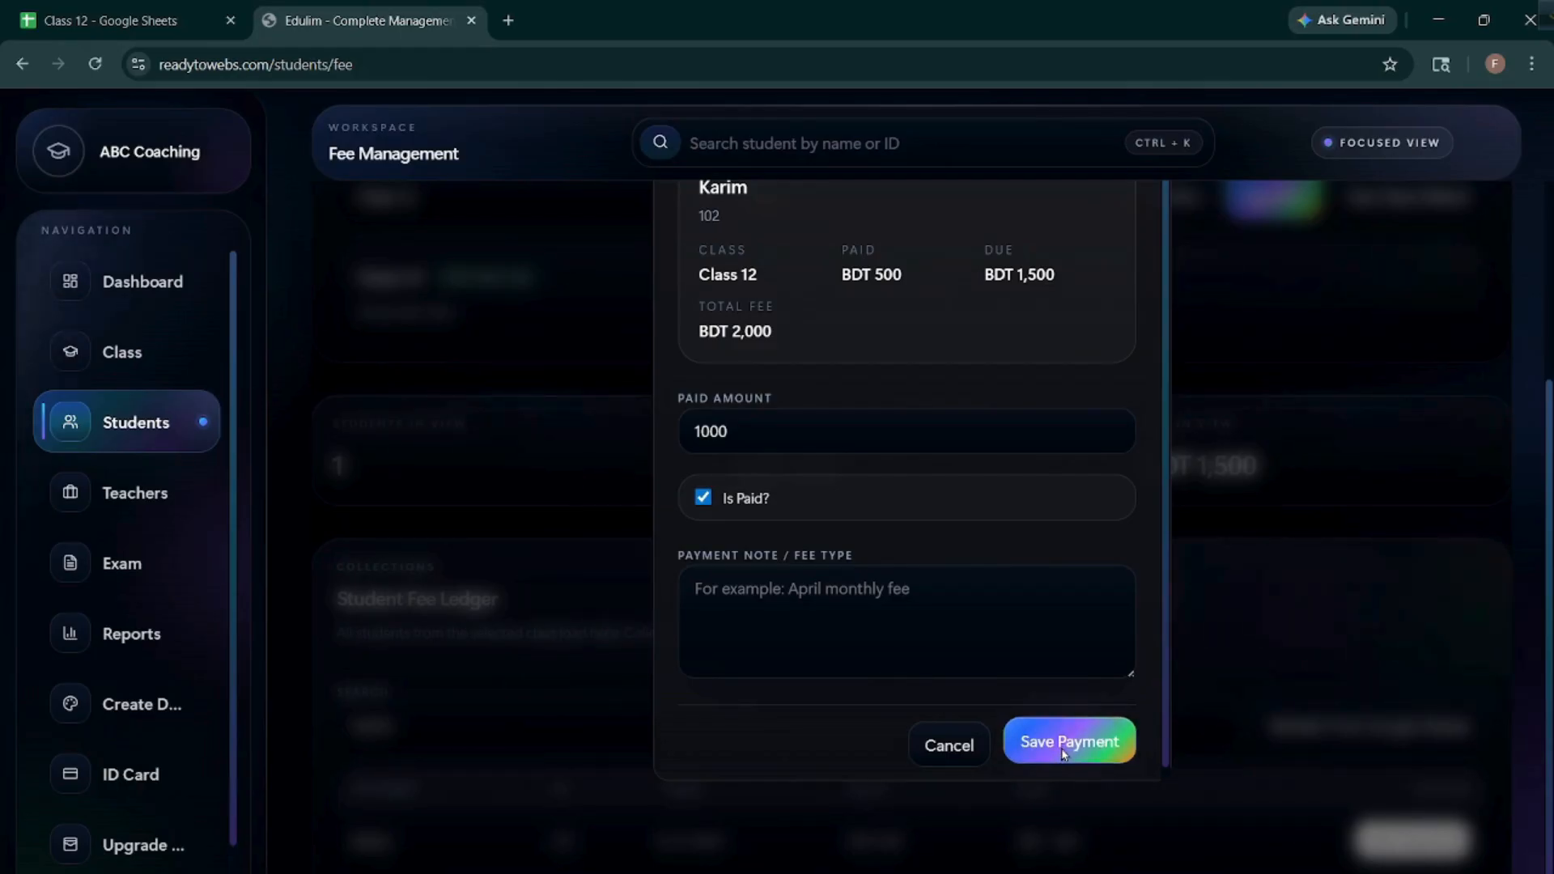
double_click(782, 426)
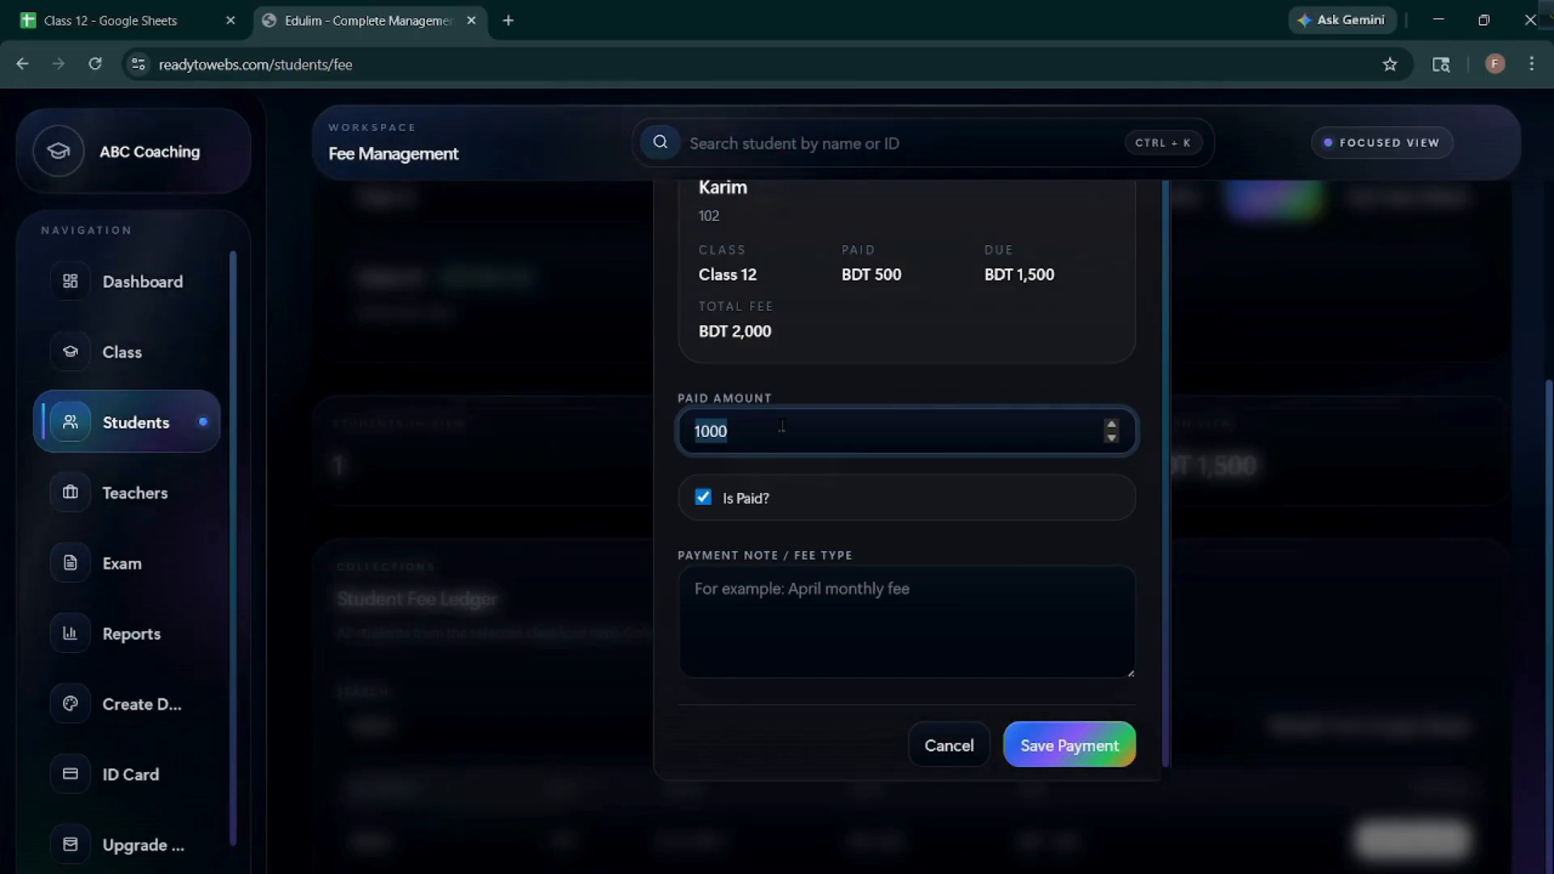
left_click(729, 496)
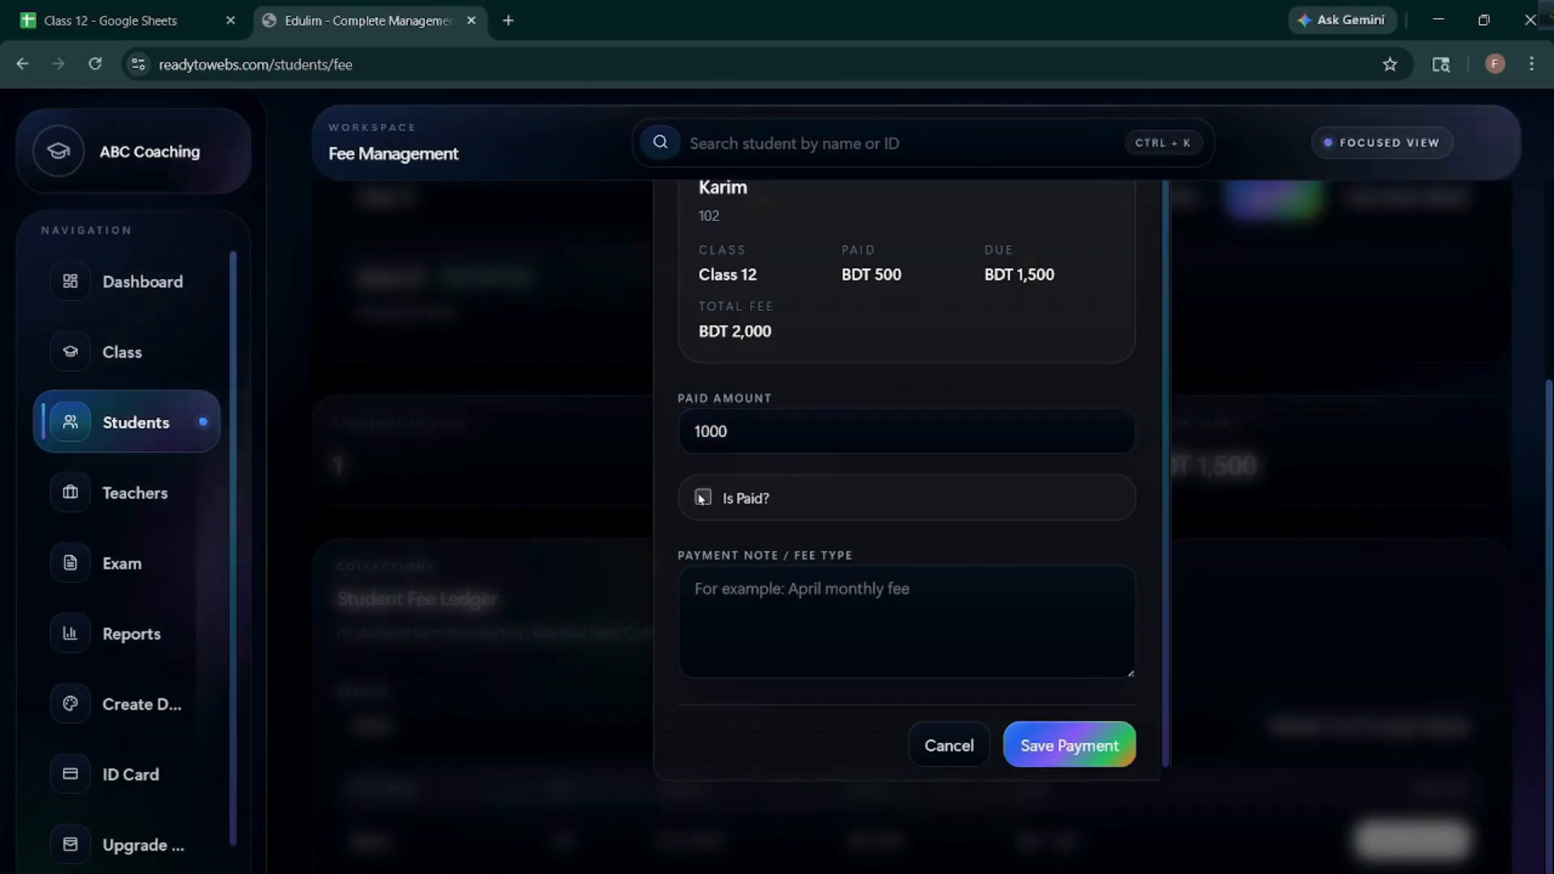
Save the student's 1000 payment with Is Paid unchecked and the payment note empty.
left_click(1057, 761)
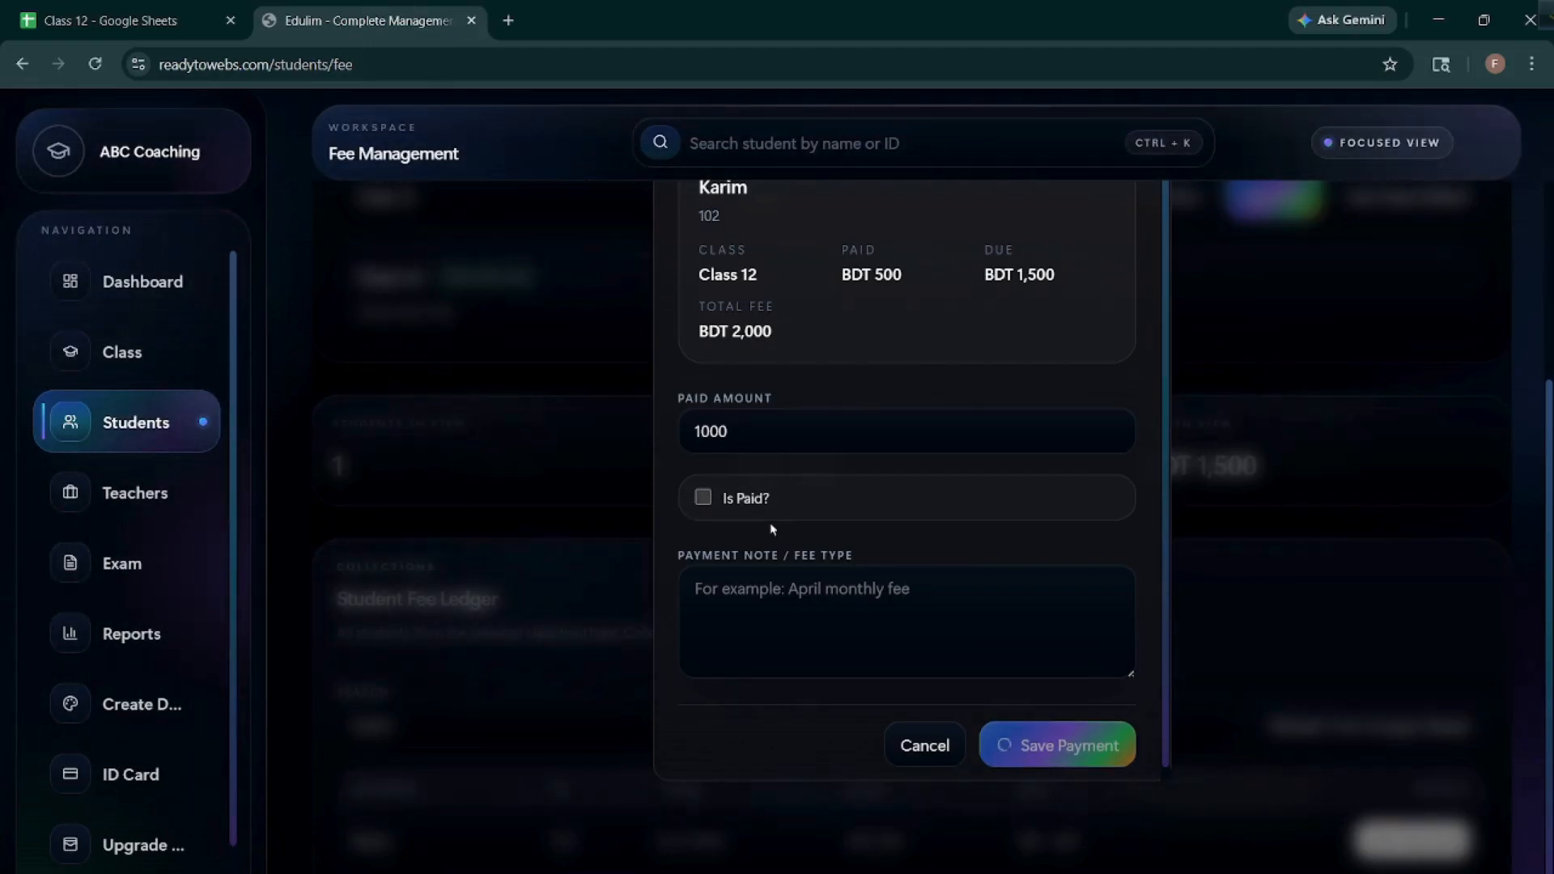
scroll(772, 530, "up", 4)
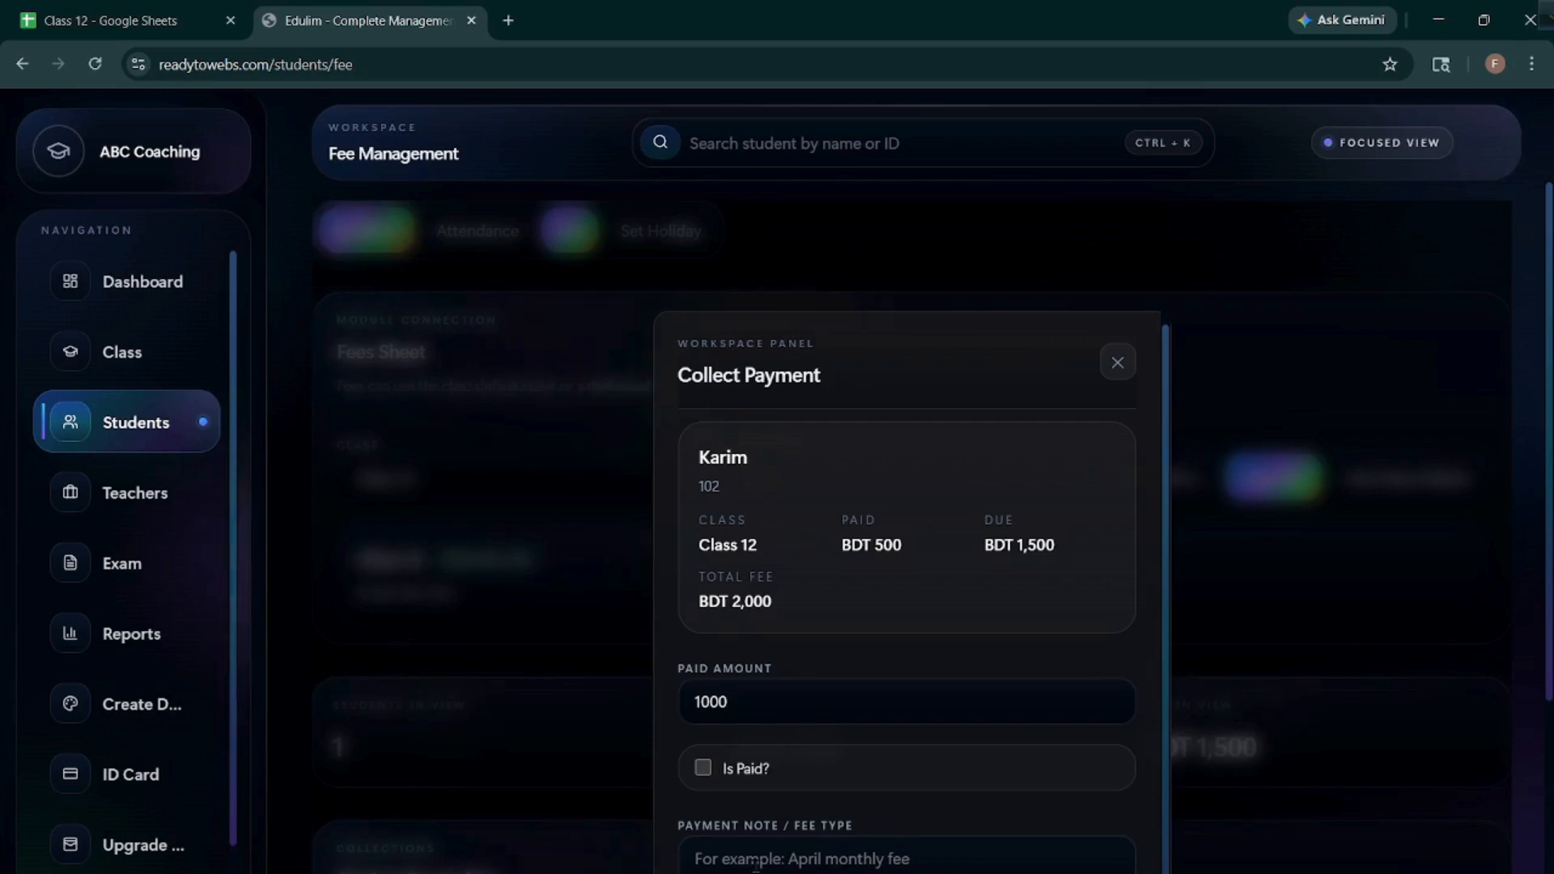
scroll(756, 866, "down", 4)
left_click(746, 532)
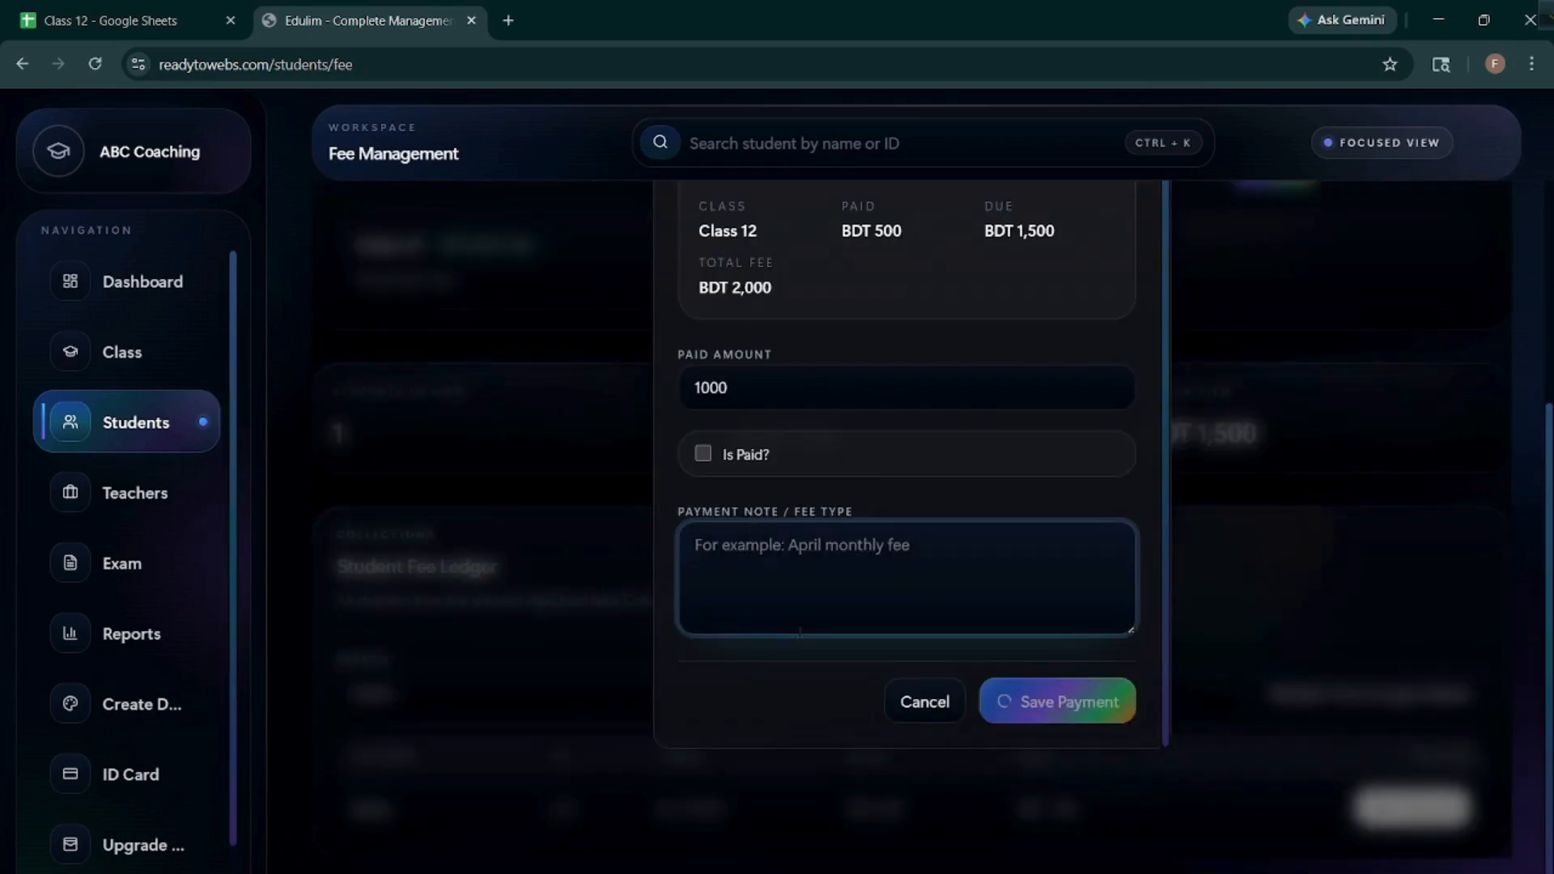
type("p")
key("BackSpace")
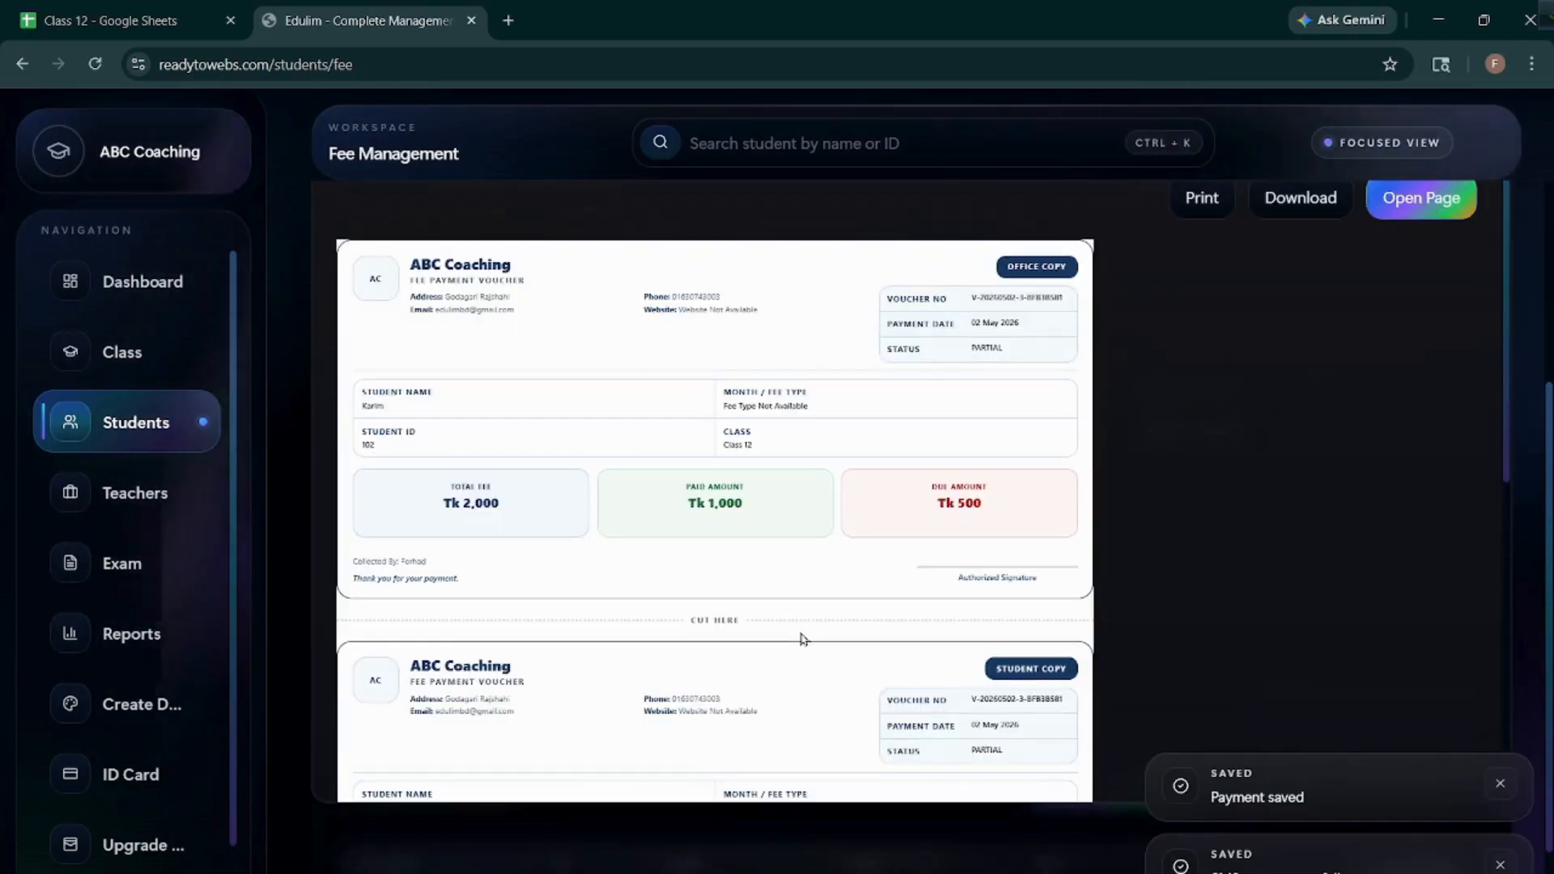
Review the fee payment voucher's office and student copies along with its print preview, and return to Fee Management without printing.
scroll(802, 639, "down", 1)
scroll(804, 640, "down", 2)
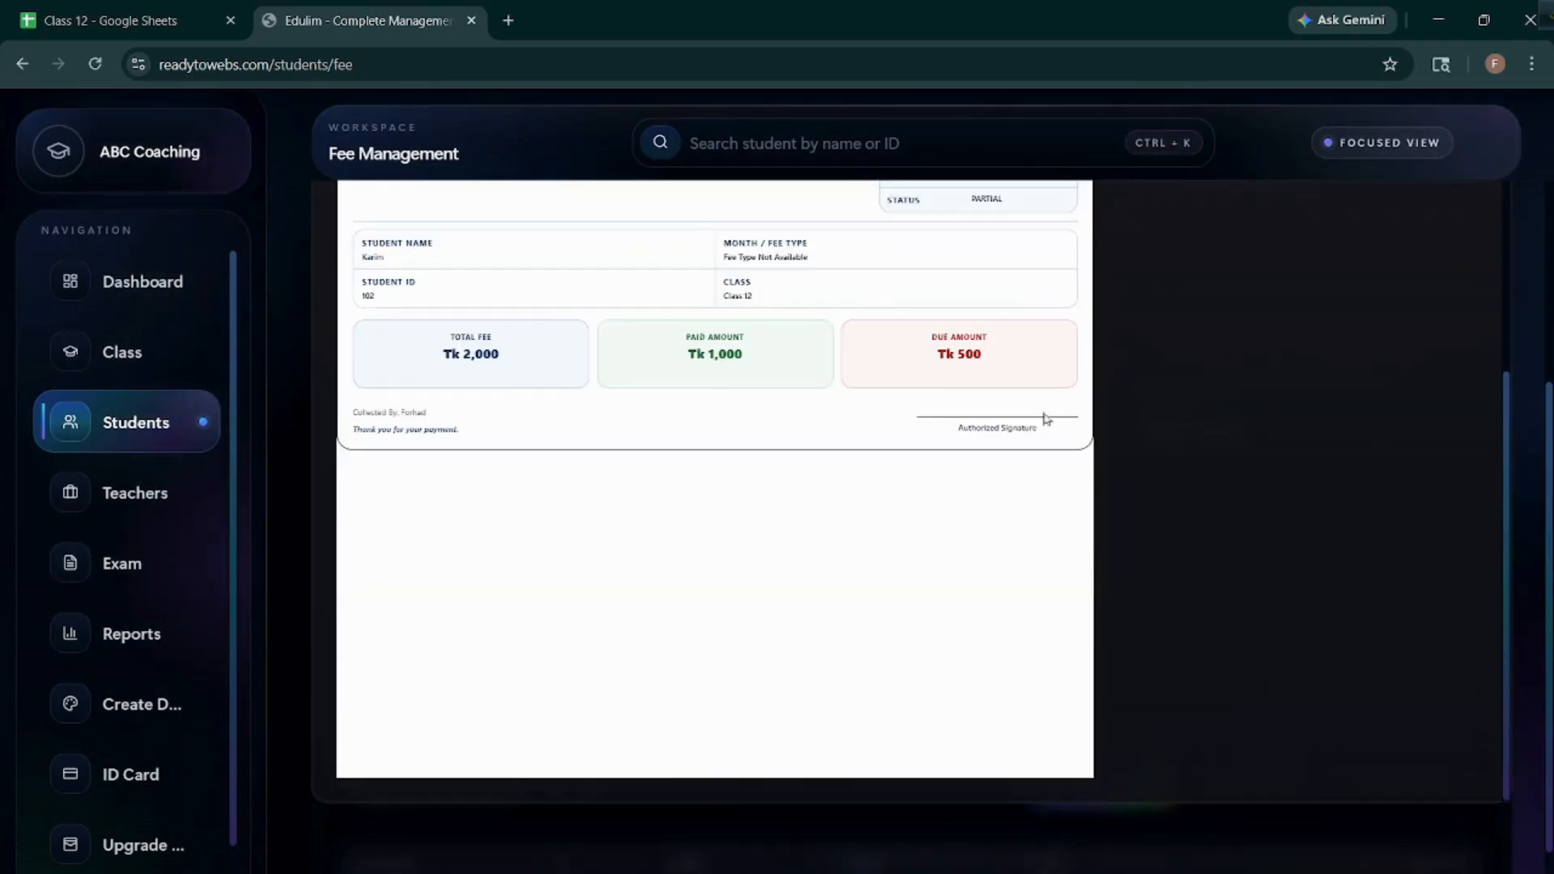
scroll(1047, 419, "up", 5)
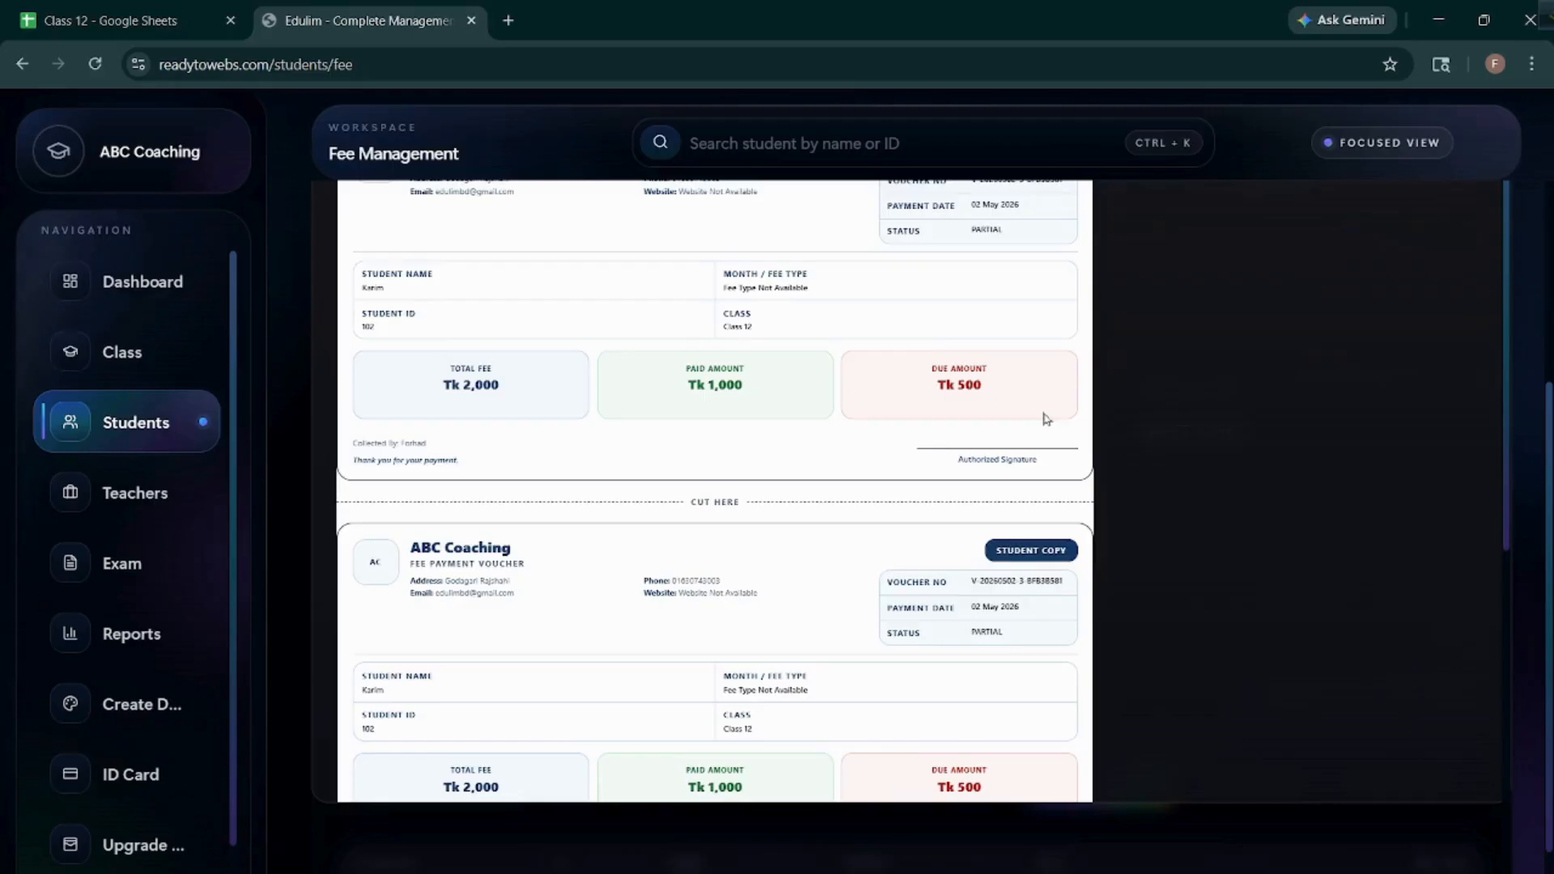
scroll(1047, 419, "up", 2)
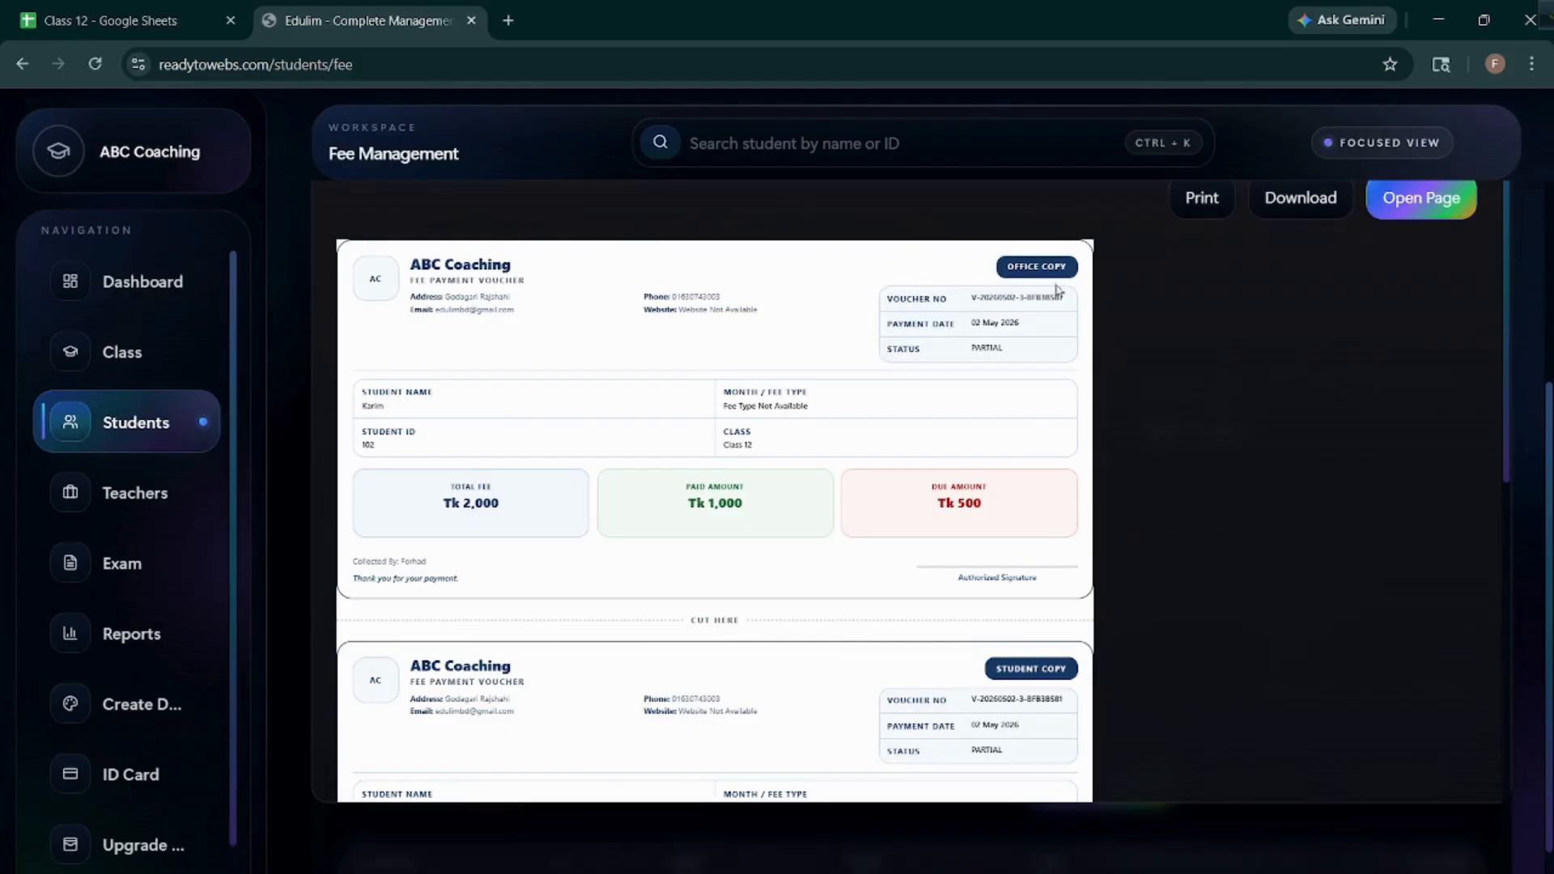
left_click(1206, 199)
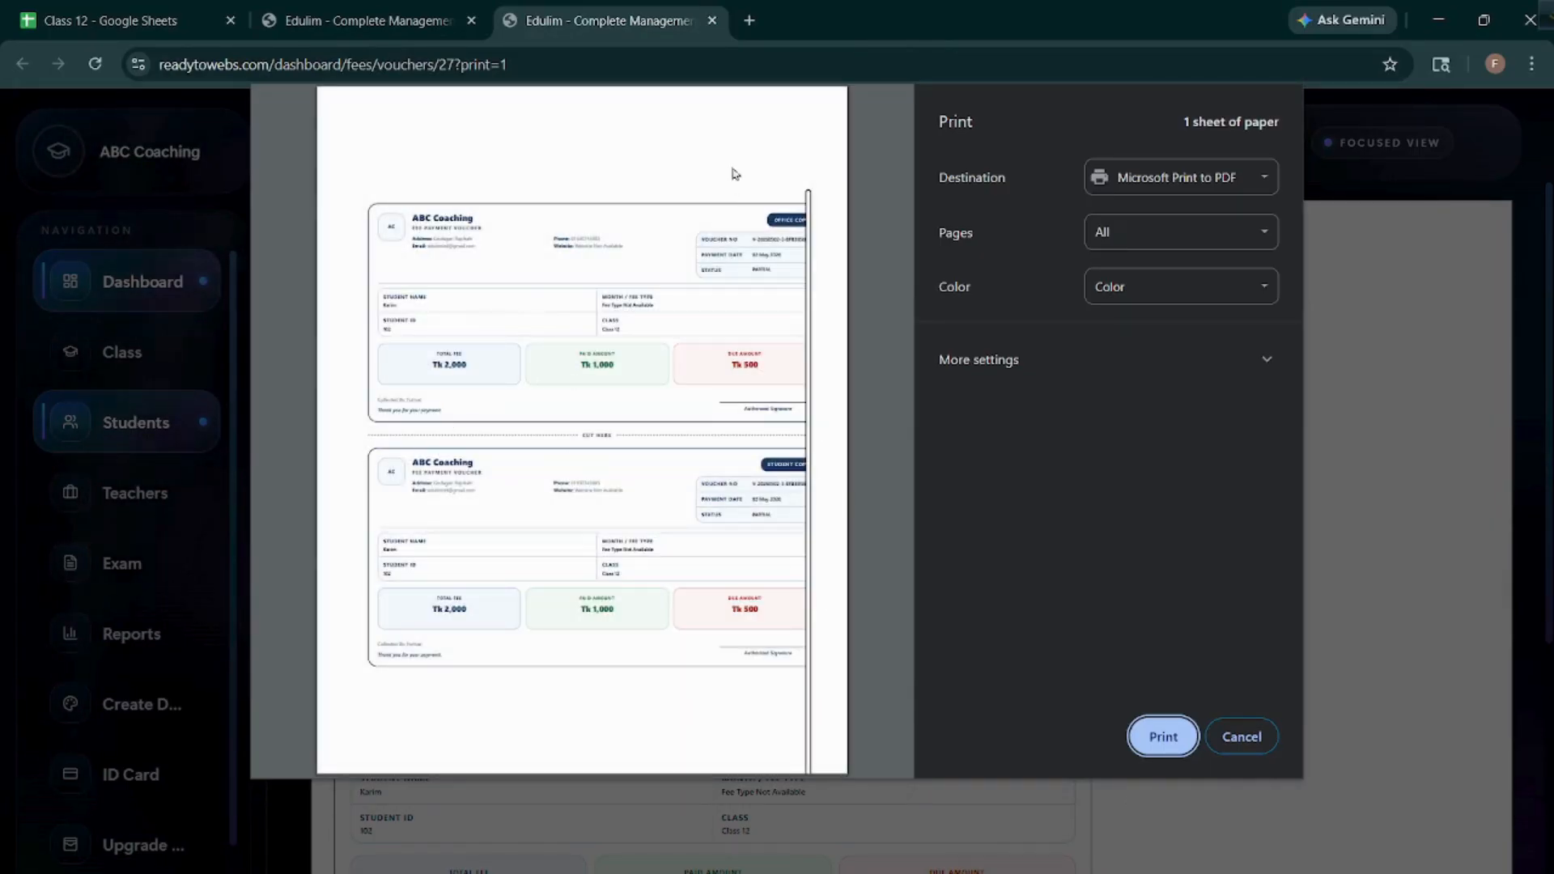
left_click(1266, 755)
scroll(623, 194, "down", 5)
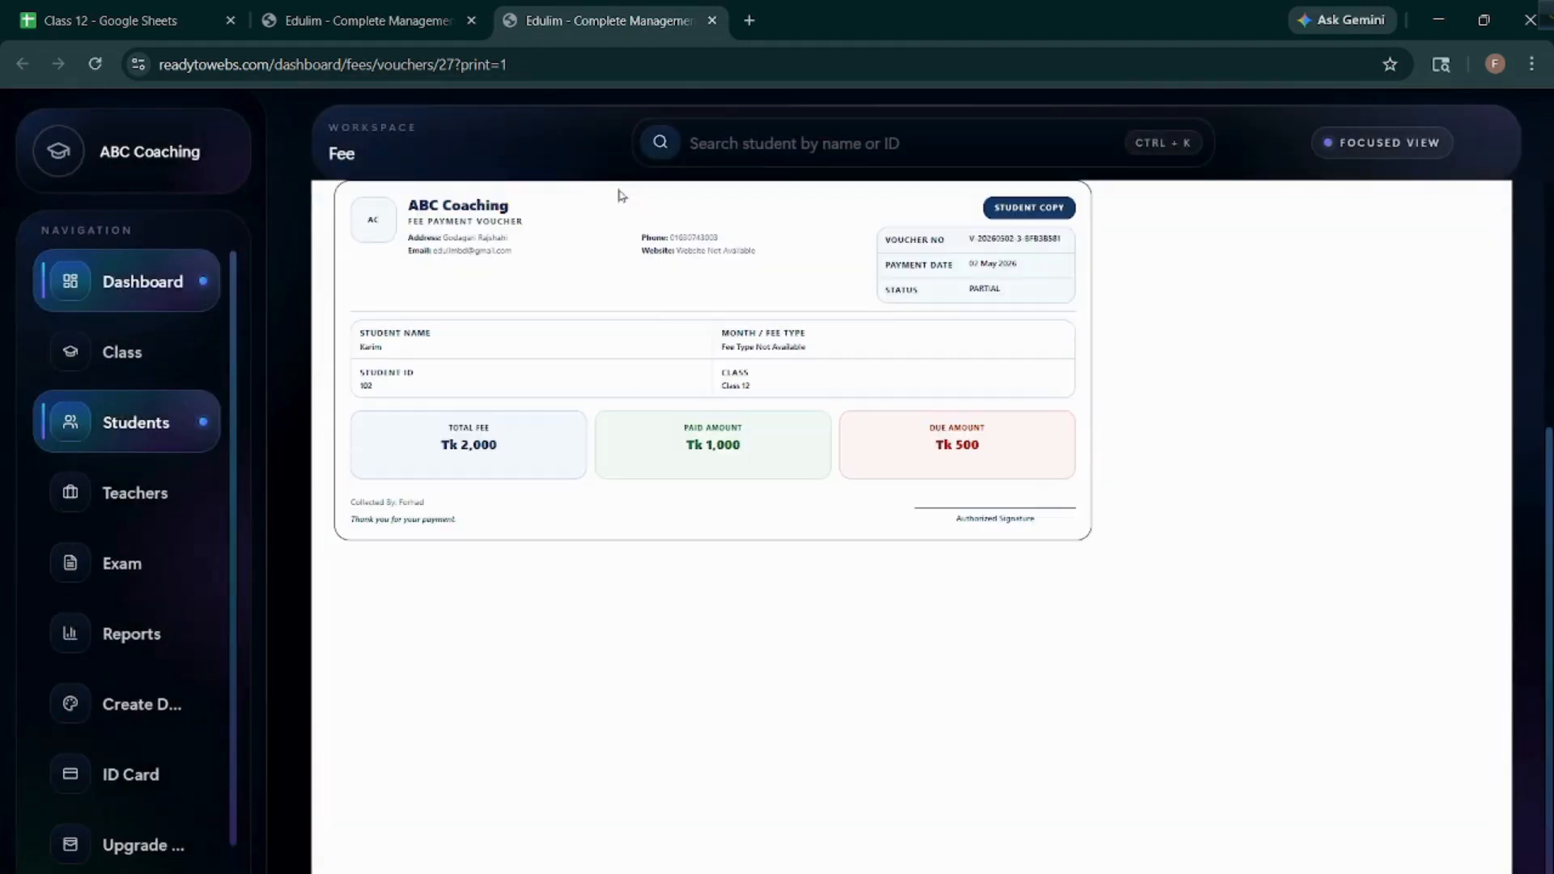
left_click(384, 10)
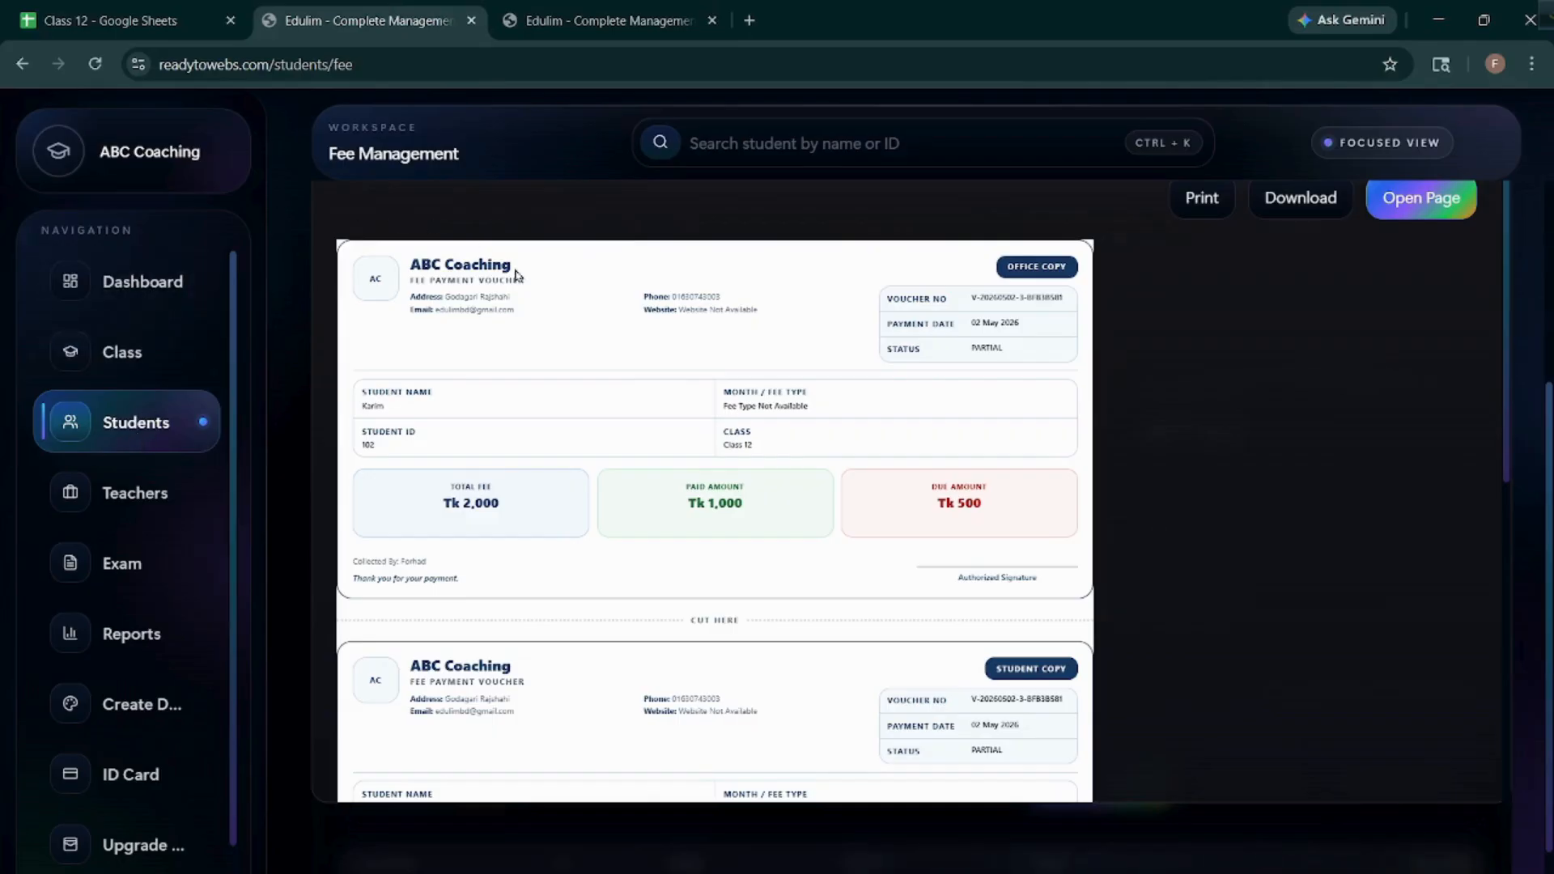
Close the fee voucher, switch to the Class 12 spreadsheet in Google Sheets, and examine the fee records through the Settlement Note column.
scroll(877, 381, "up", 4)
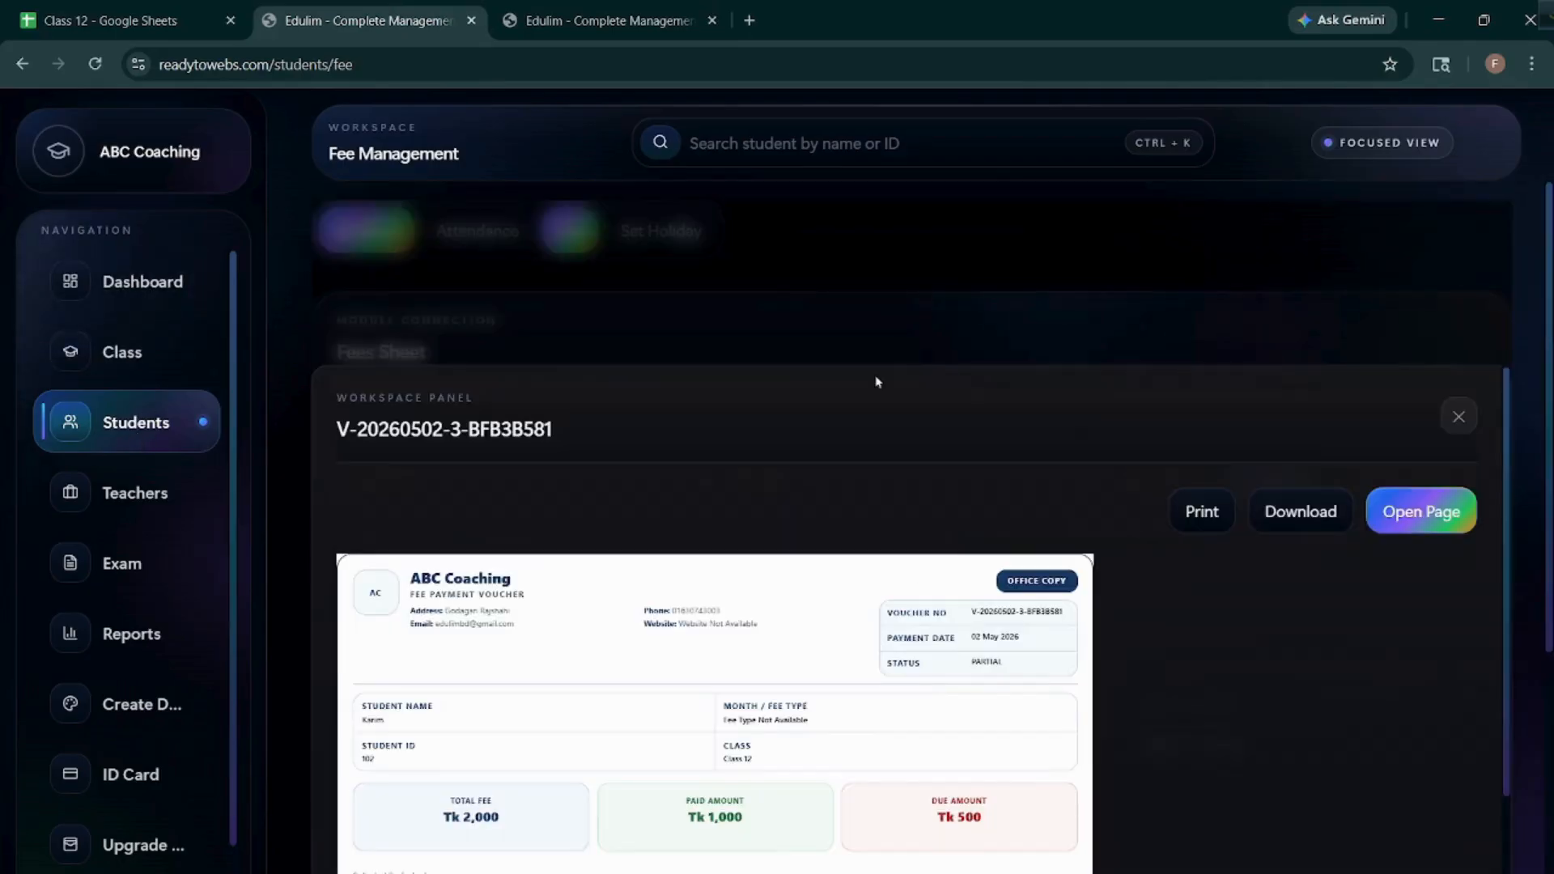
left_click(1459, 417)
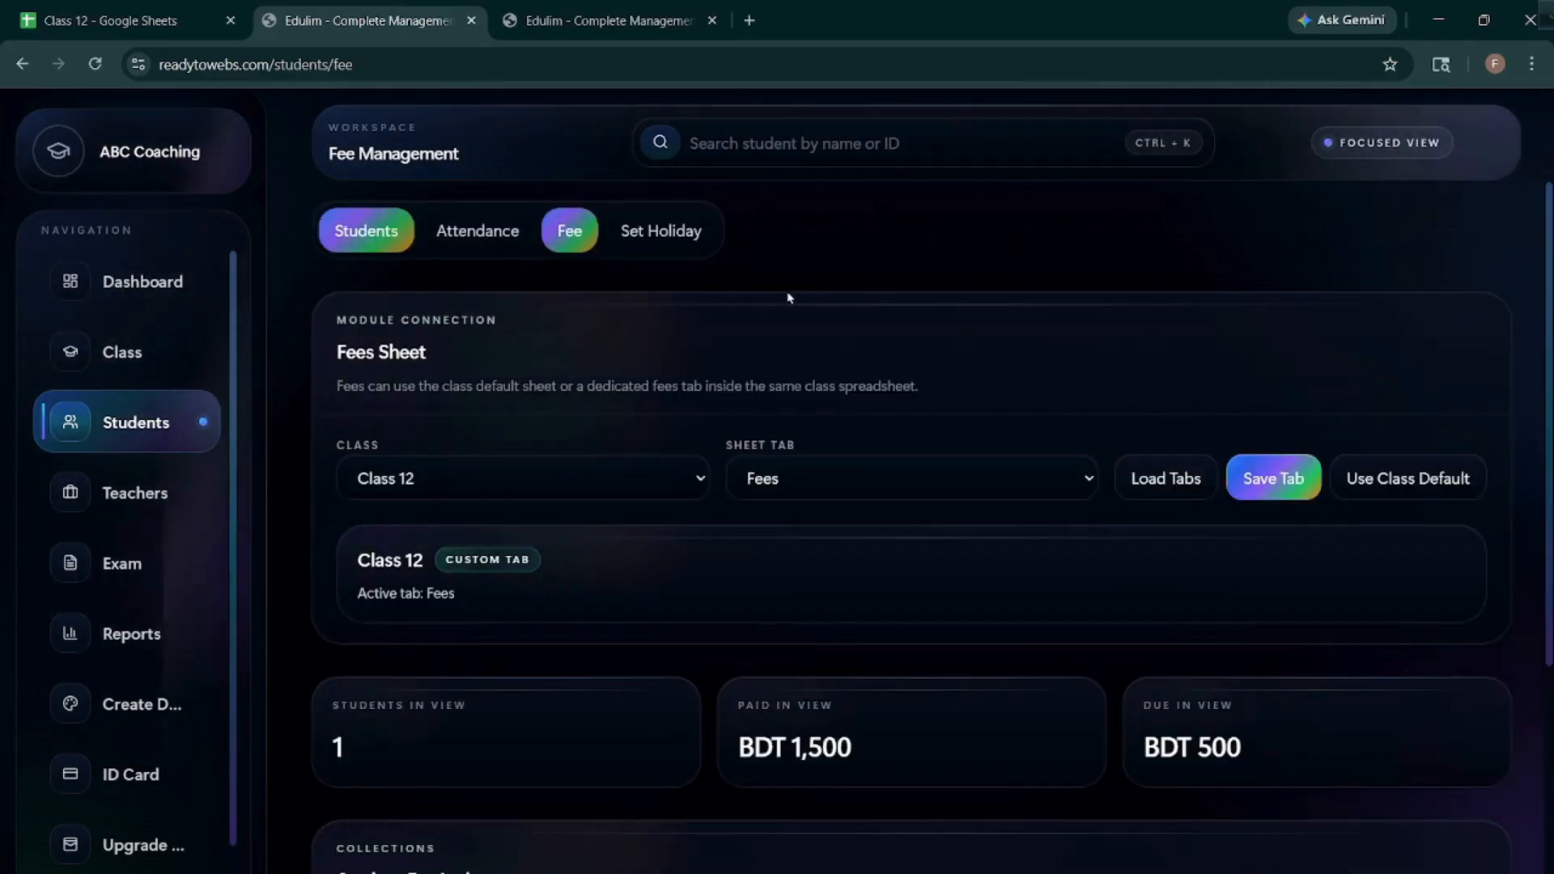
left_click(201, 10)
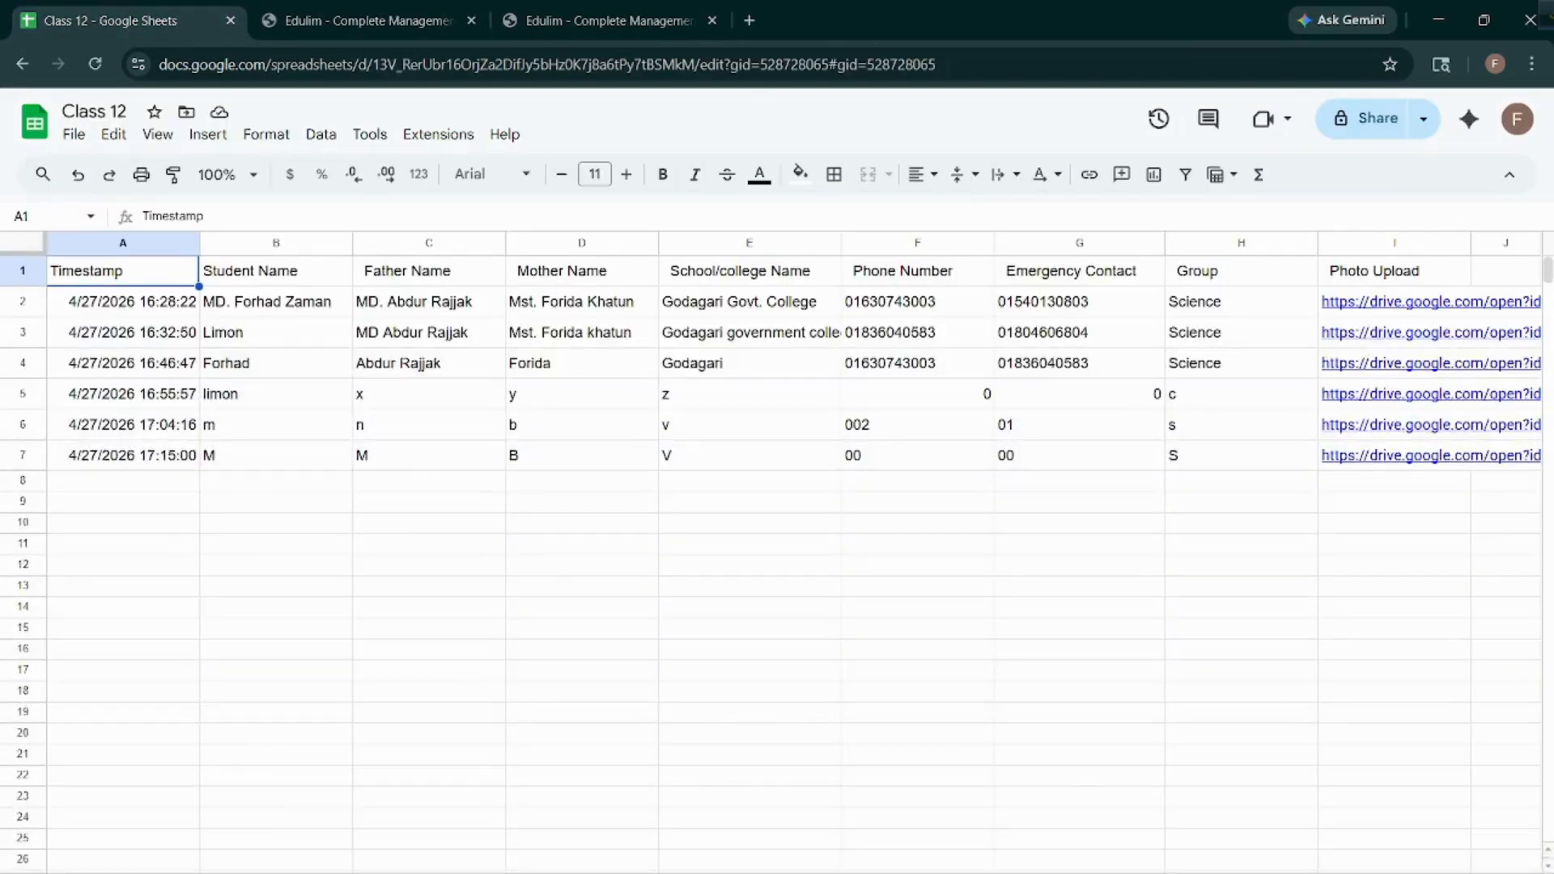
left_click(324, 873)
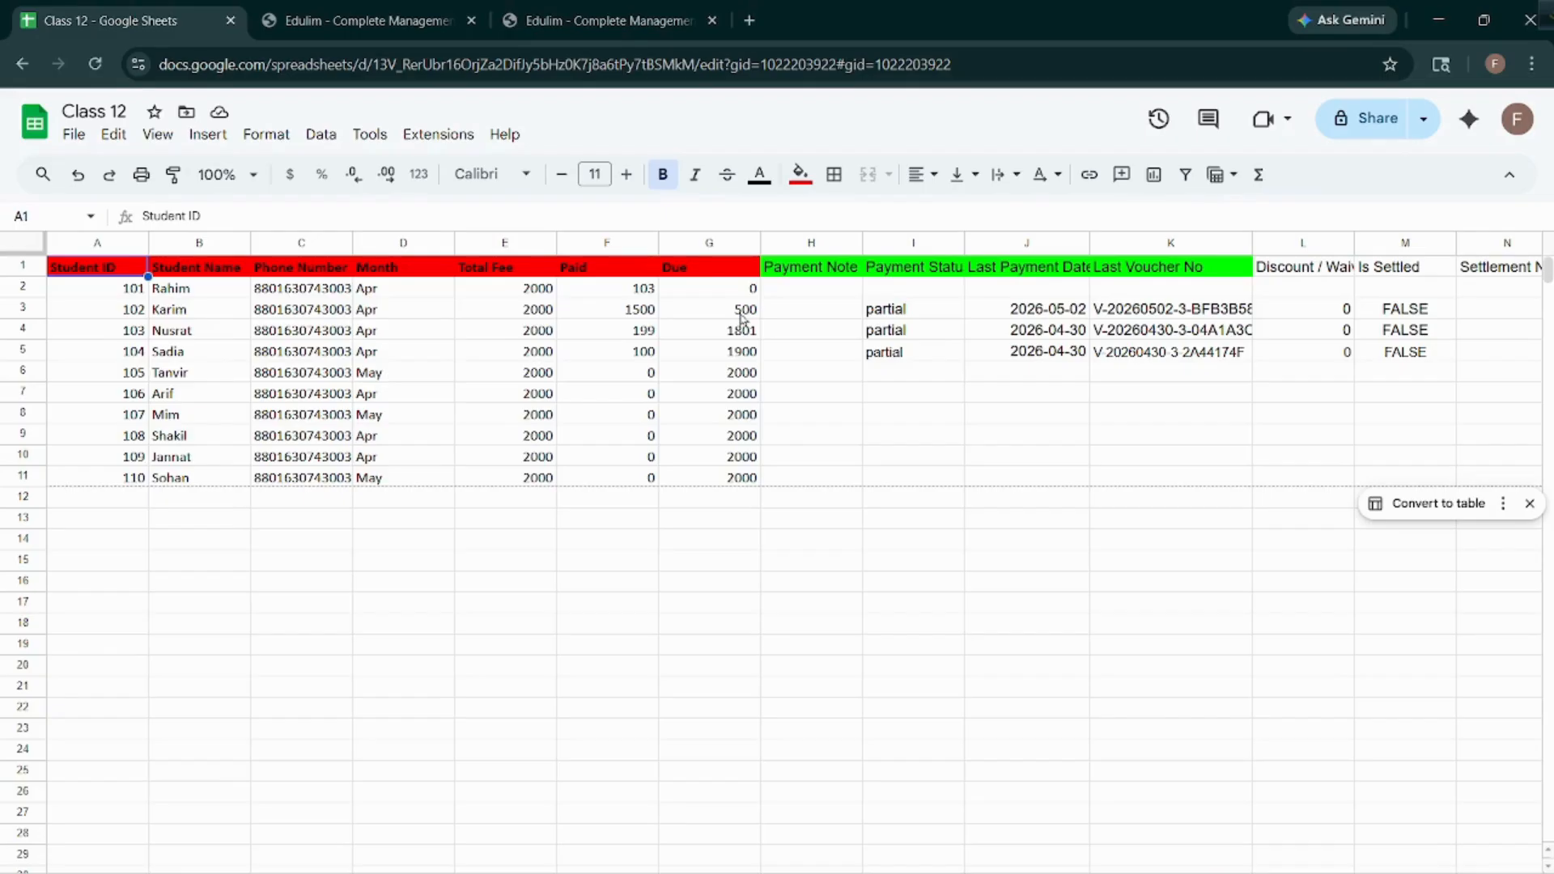
scroll(1093, 414, "right", 3)
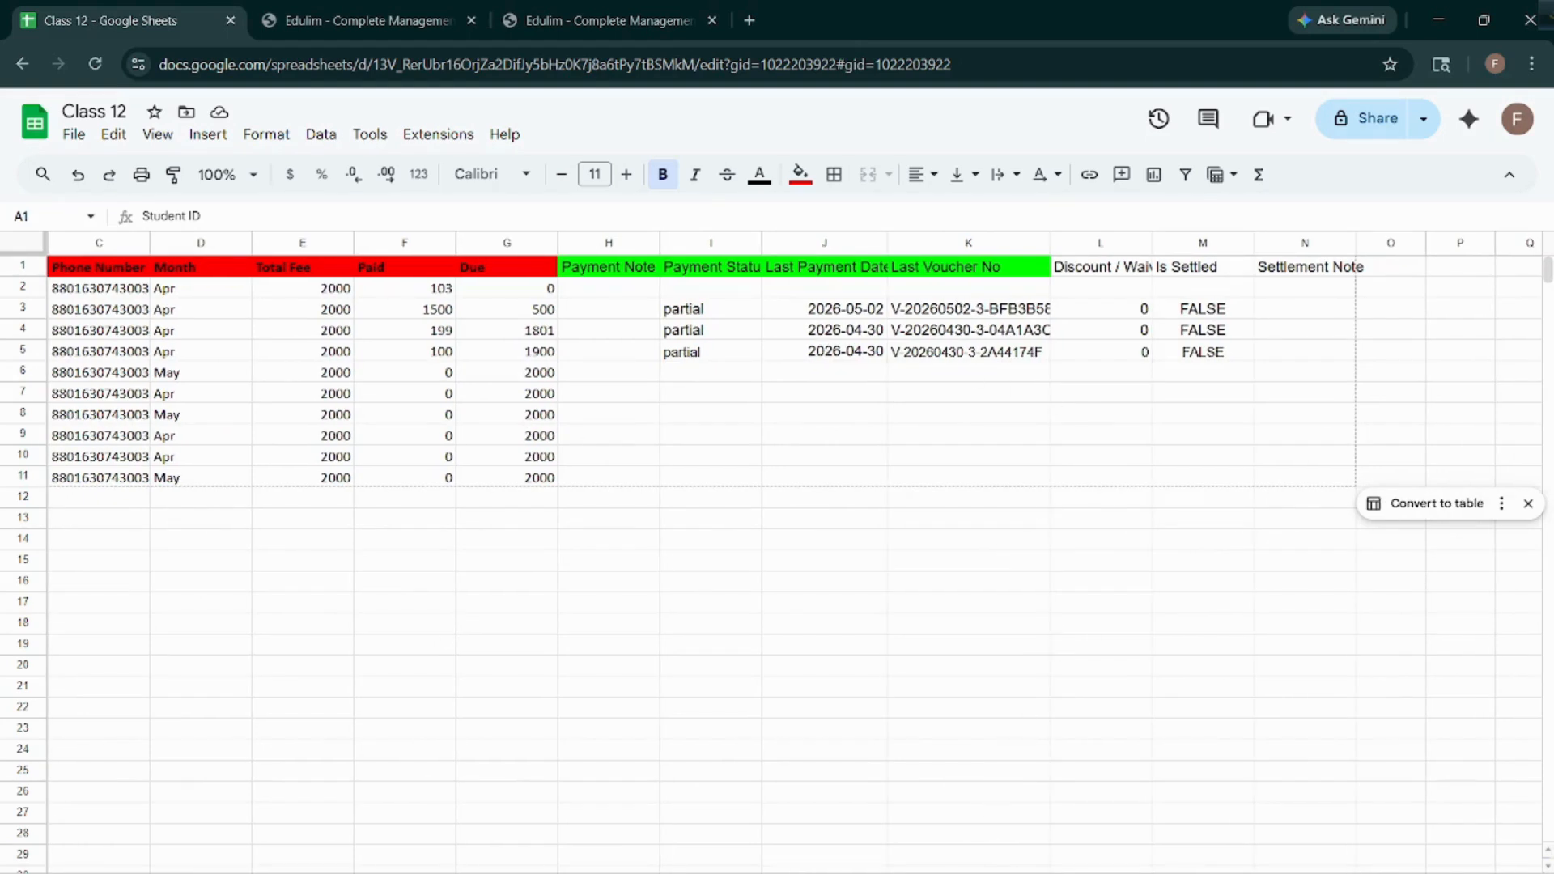
Open the voucher log sheet in the Class 12 spreadsheet and review its payment entries, from the newest voucher back to the header row.
left_click(369, 871)
scroll(370, 643, "down", 4)
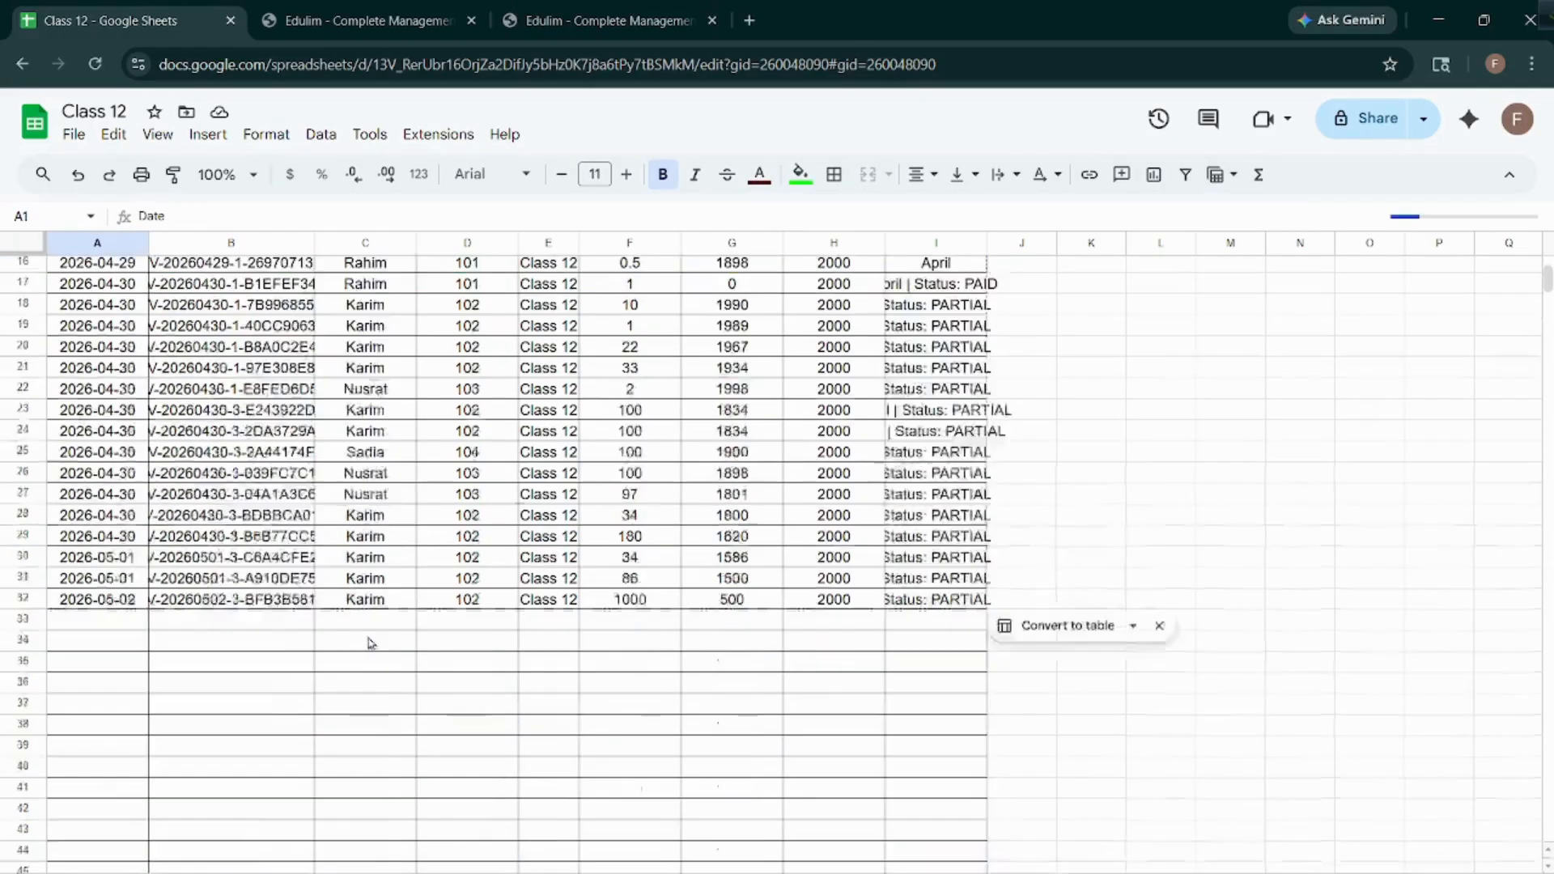
scroll(371, 643, "down", 5)
scroll(371, 644, "up", 8)
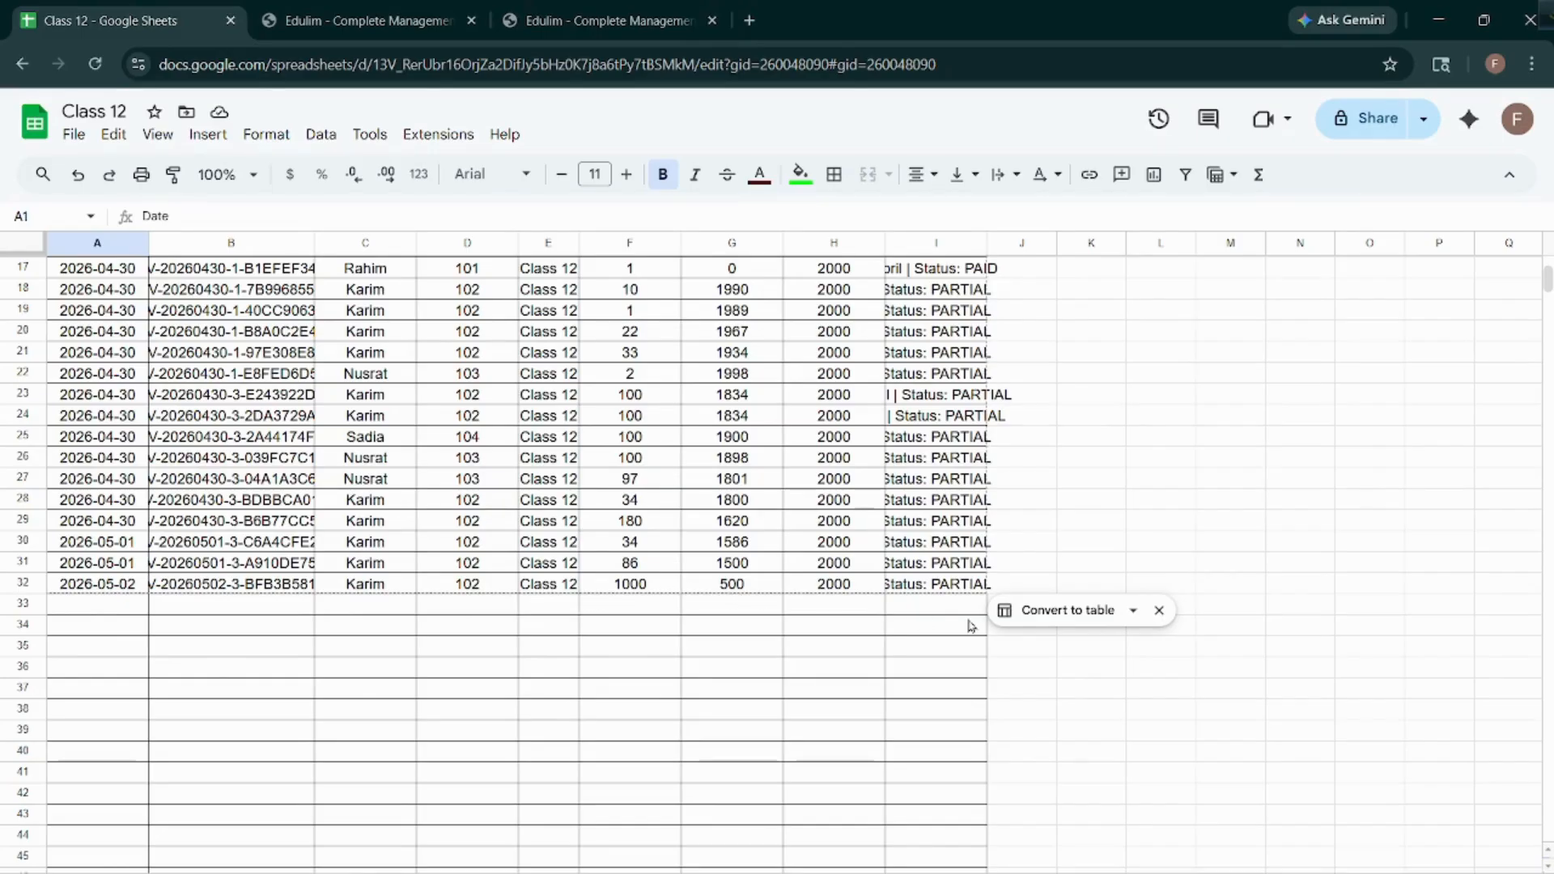
scroll(534, 452, "up", 5)
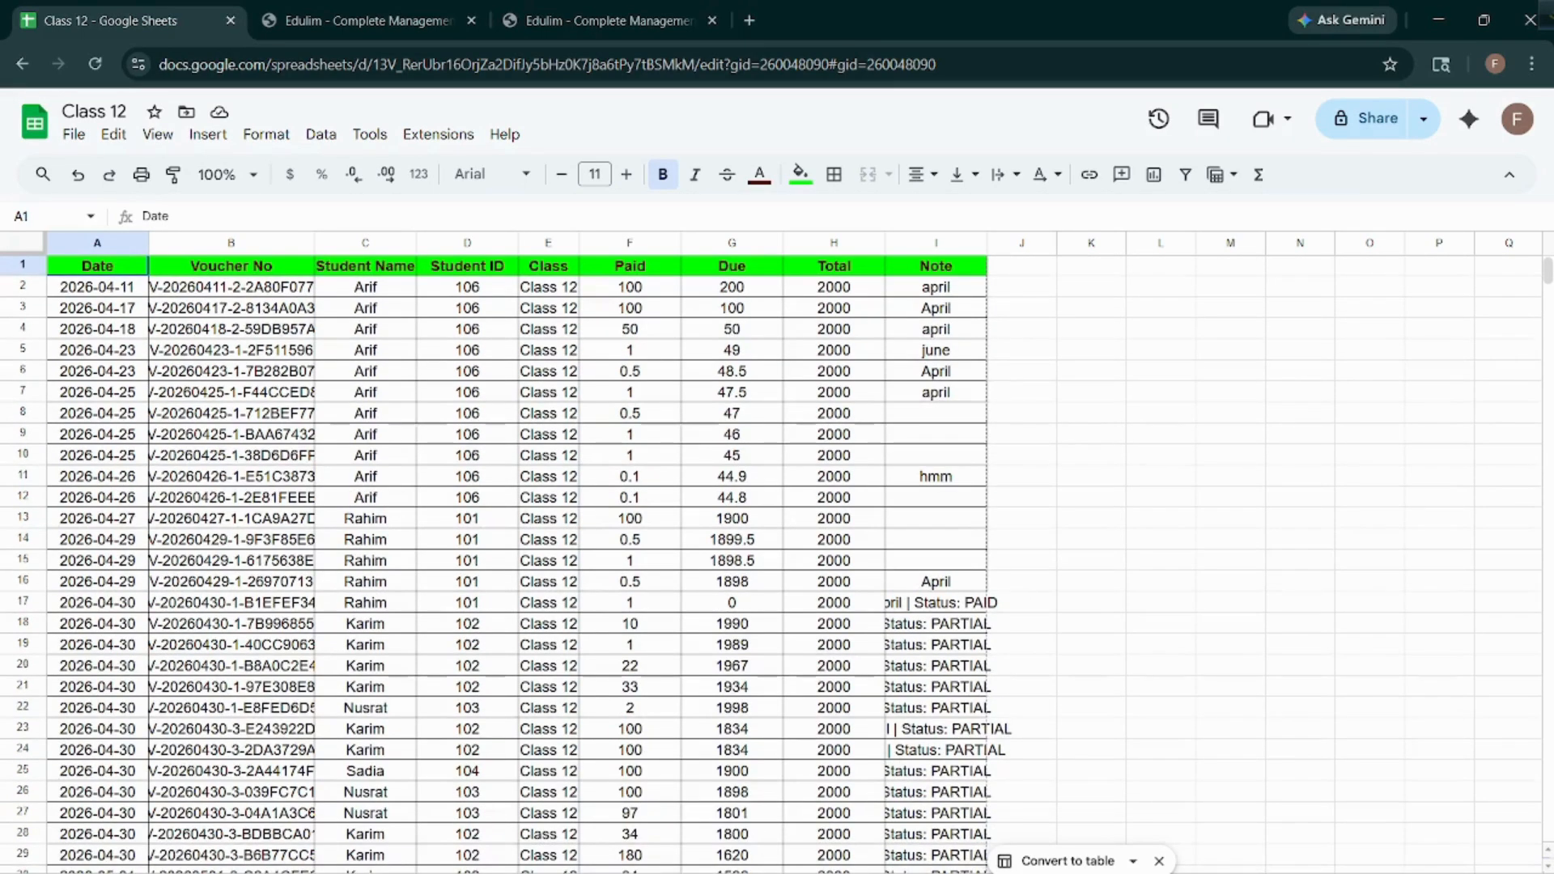